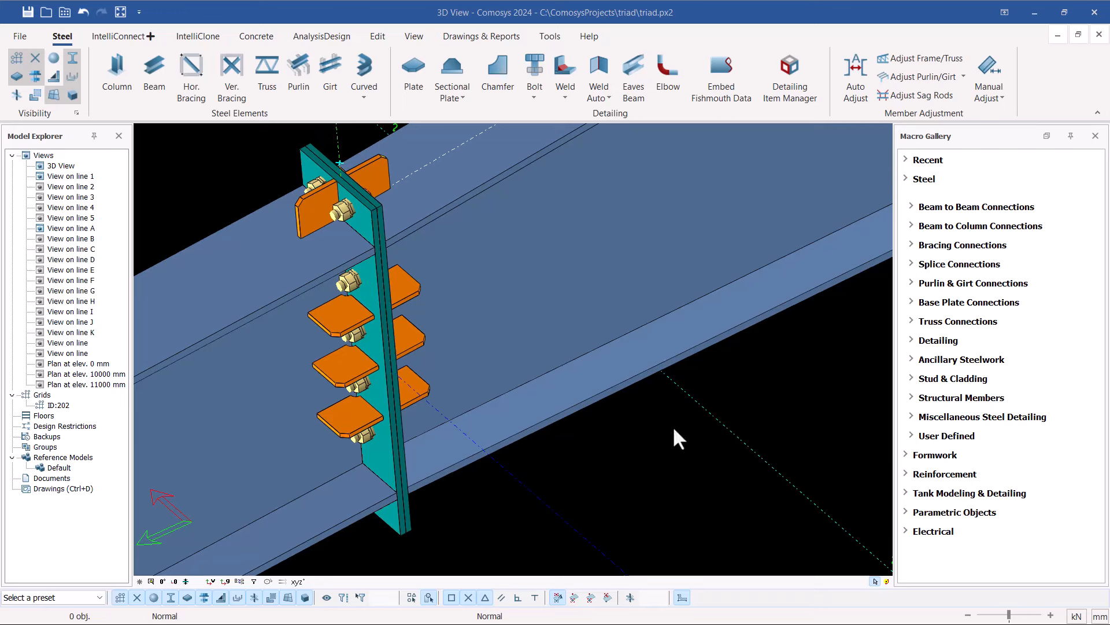
# Step: Examine the bolted splice and ridge connections along the rafters of the end portal frame on line A
pyautogui.scroll(-5, 382, 312)
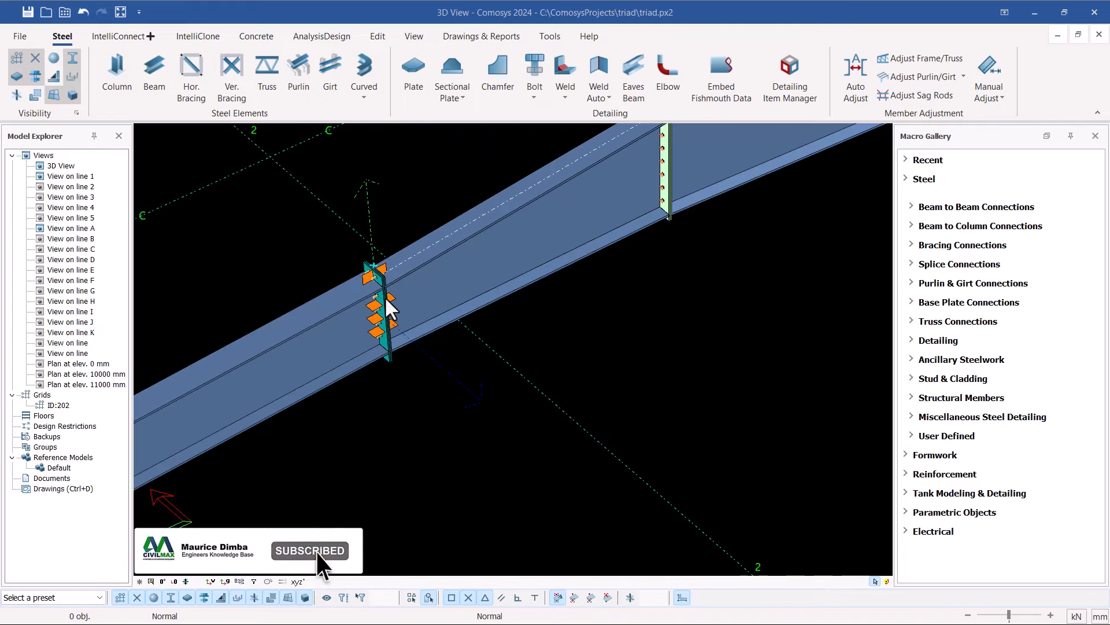
pyautogui.scroll(-8, 385, 300)
pyautogui.scroll(3, 359, 493)
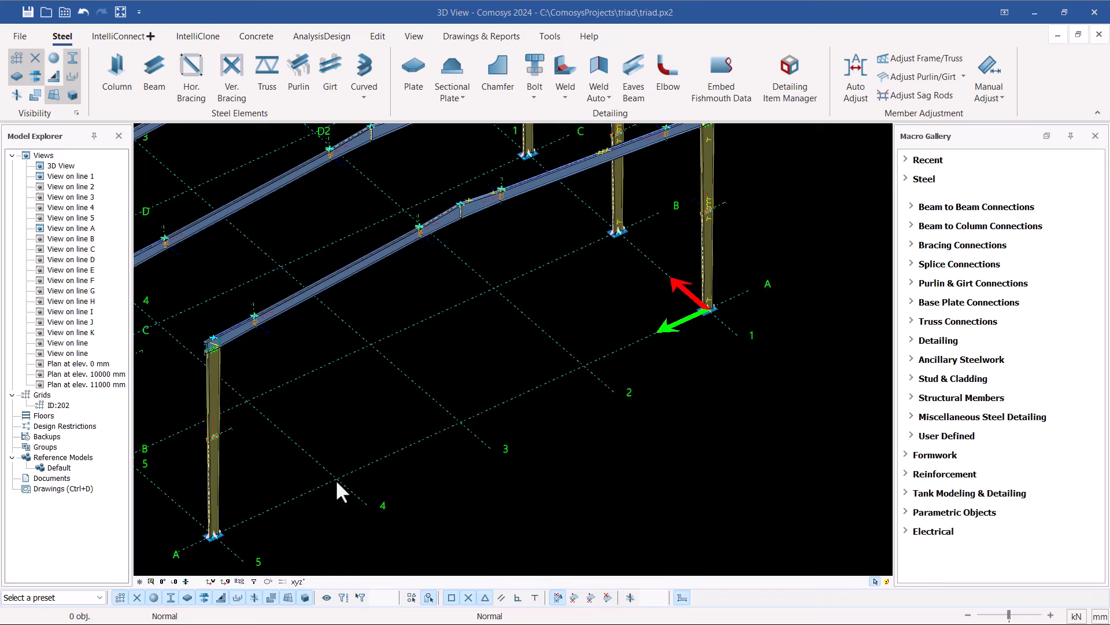
pyautogui.click(322, 282)
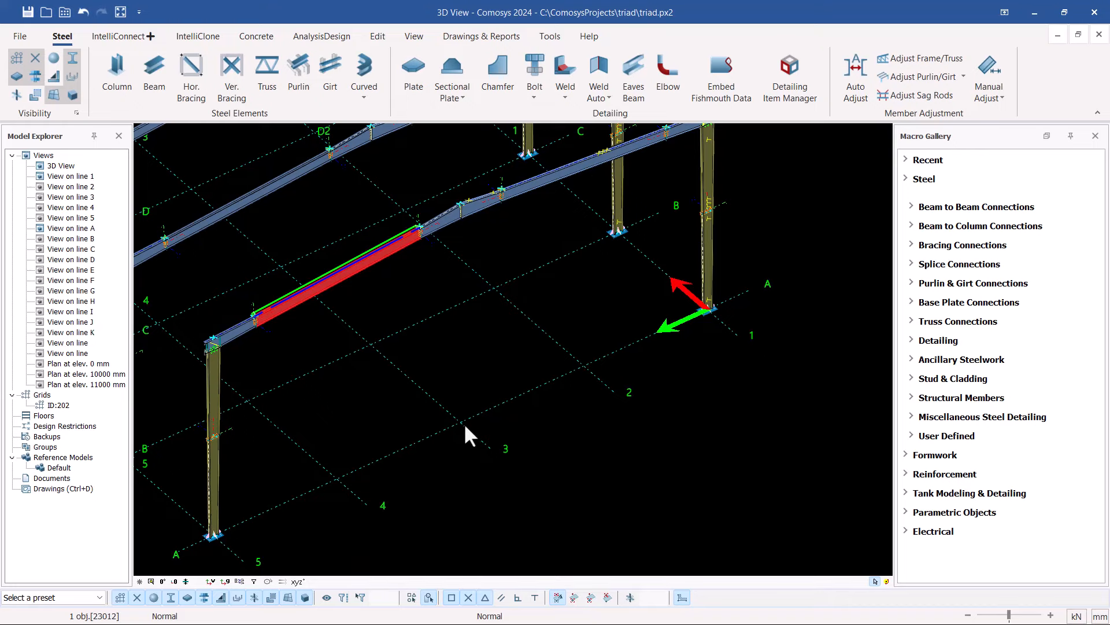
pyautogui.scroll(10, 471, 210)
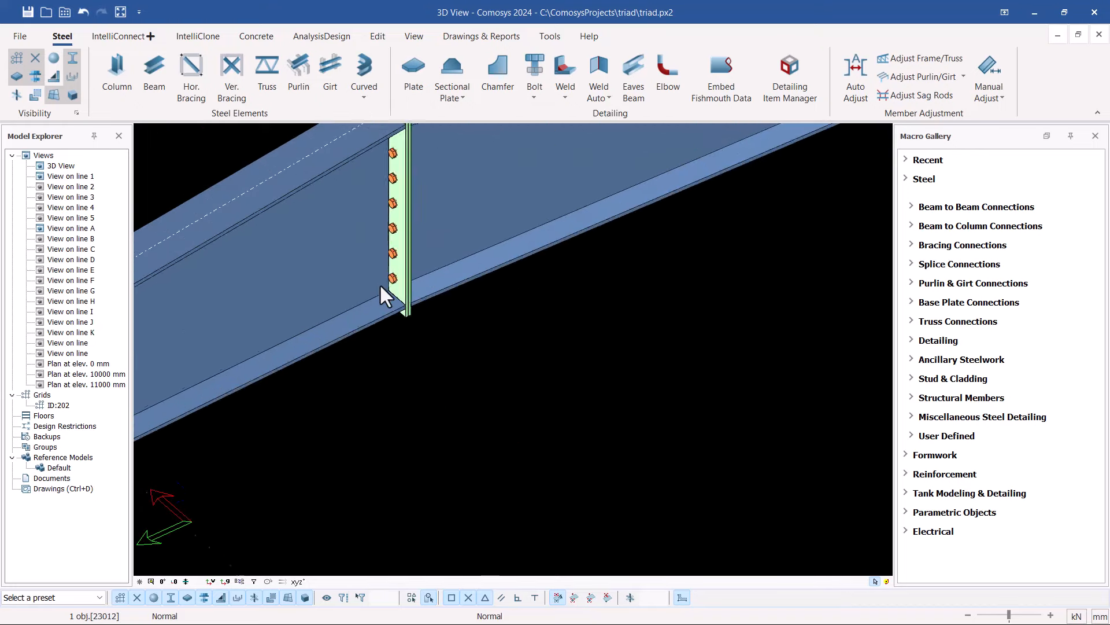
pyautogui.click(428, 205)
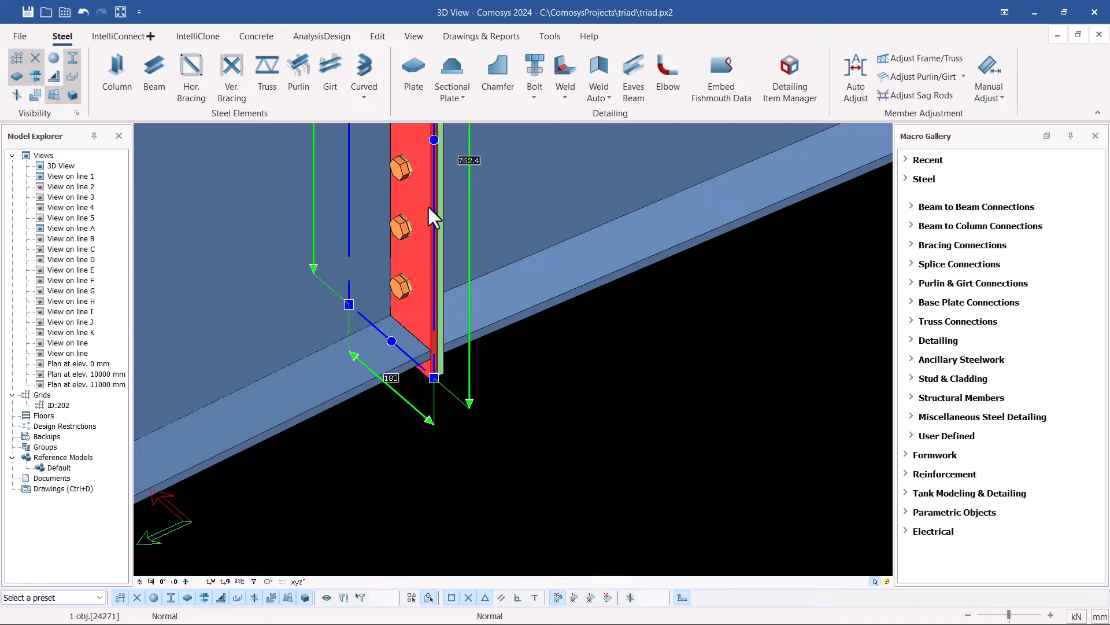
pyautogui.scroll(-3, 412, 235)
pyautogui.scroll(-12, 428, 235)
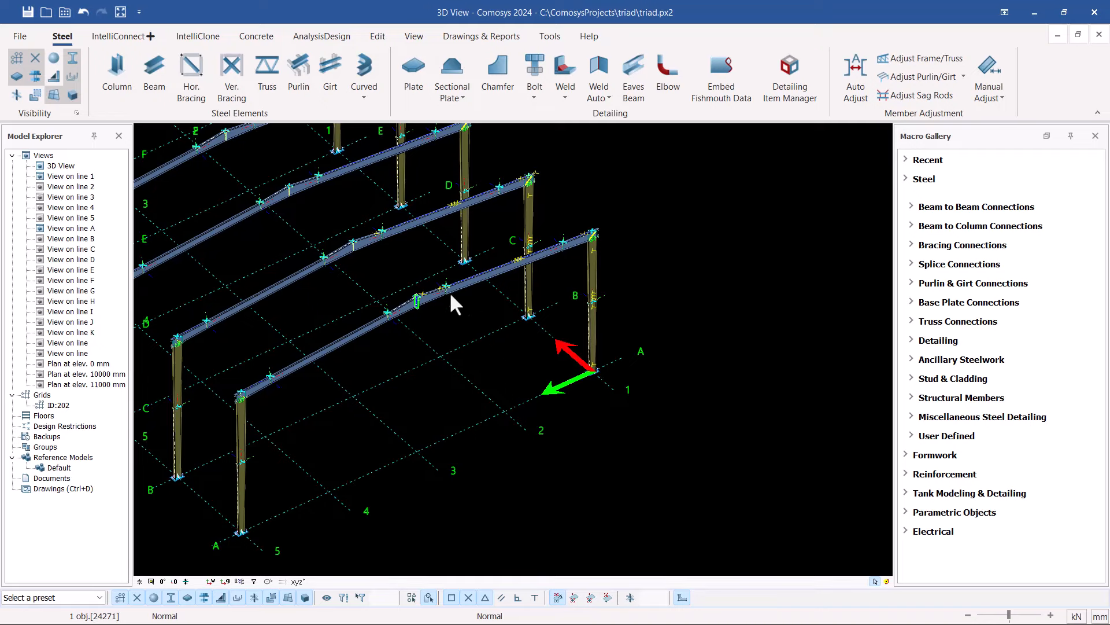
pyautogui.scroll(8, 425, 332)
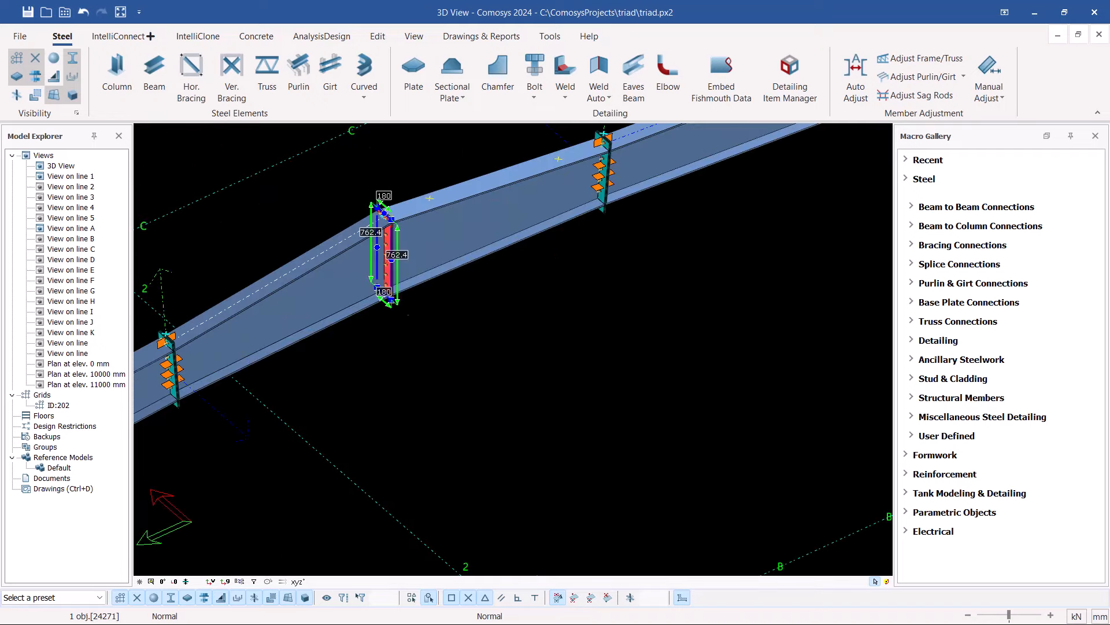
pyautogui.scroll(-5, 489, 281)
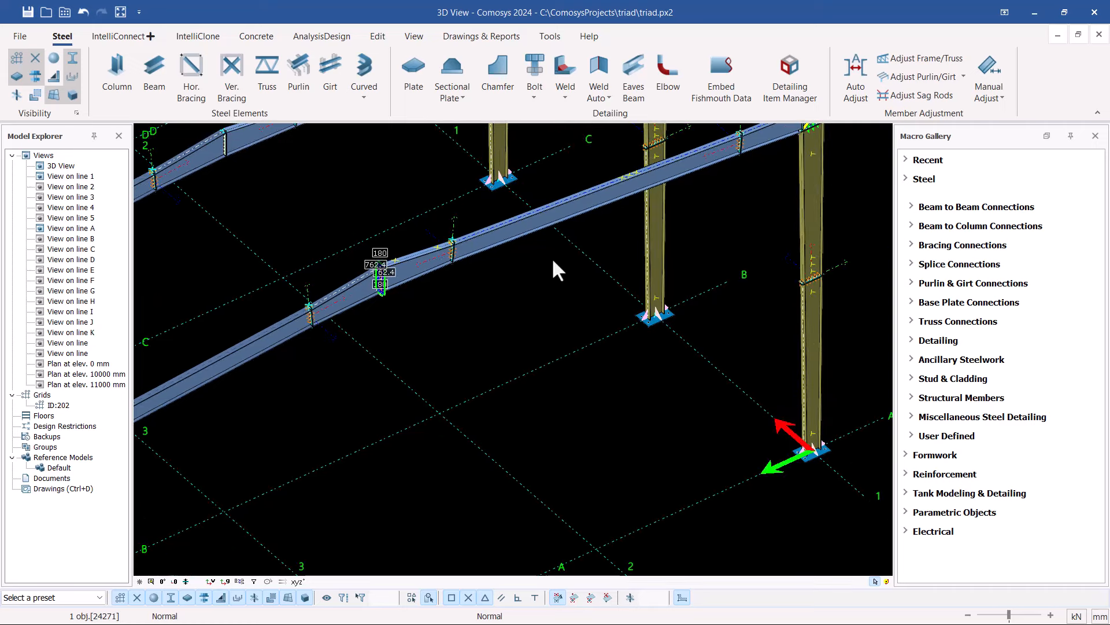
pyautogui.scroll(6, 377, 281)
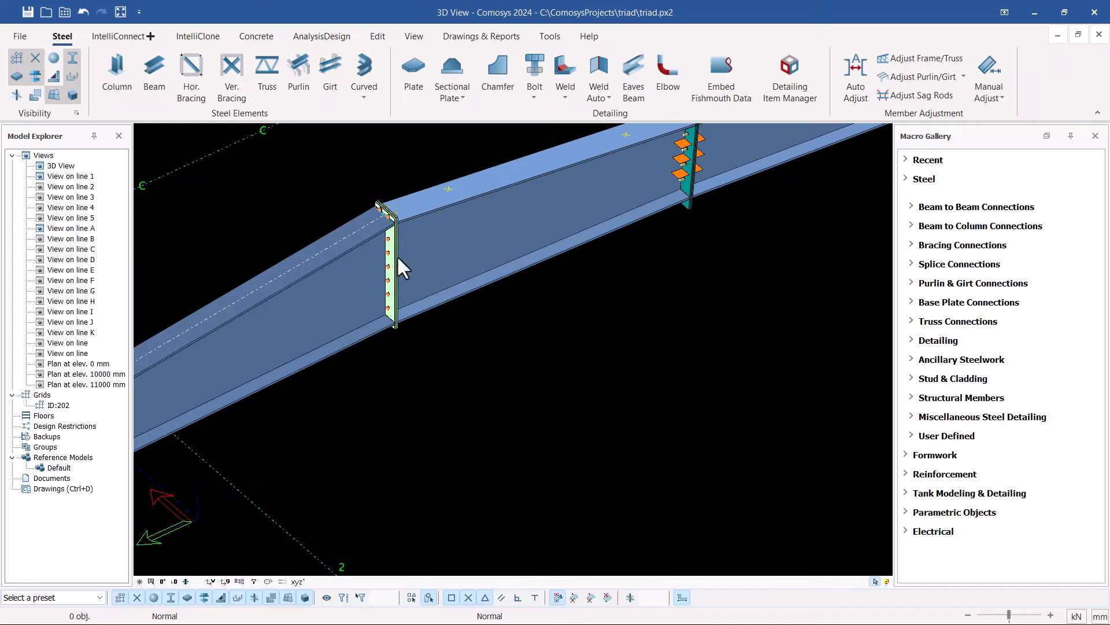
pyautogui.scroll(-10, 397, 255)
pyautogui.press('Escape')
pyautogui.scroll(-5, 381, 414)
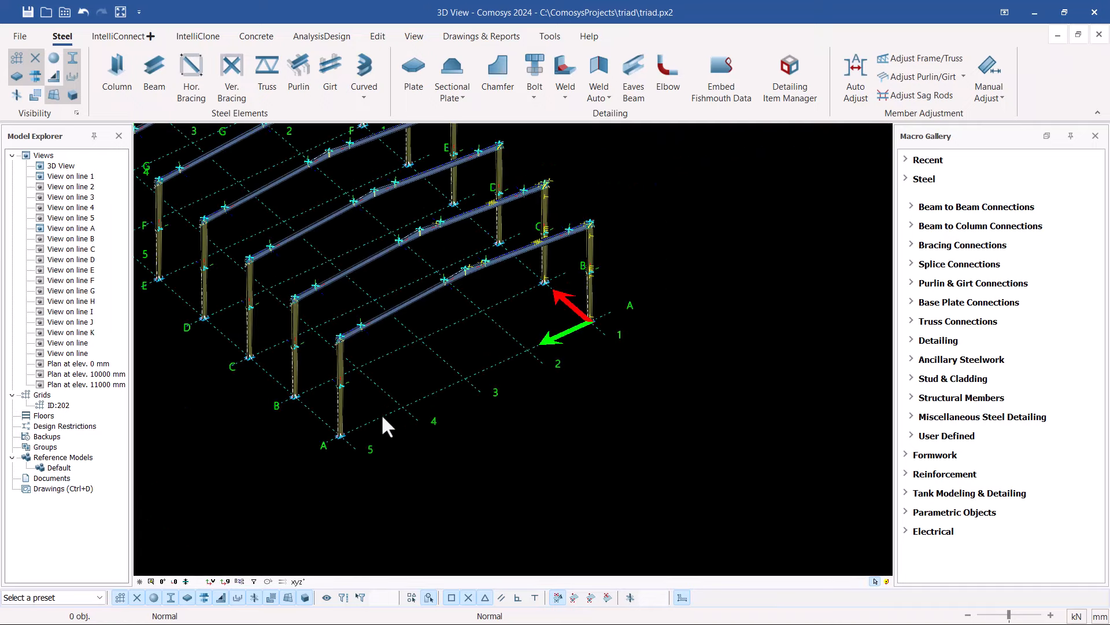
# Step: Set the grid's Y coordinates to 0 3000 3*6000 3000 and apply the change
pyautogui.scroll(8, 383, 408)
pyautogui.doubleClick(388, 421)
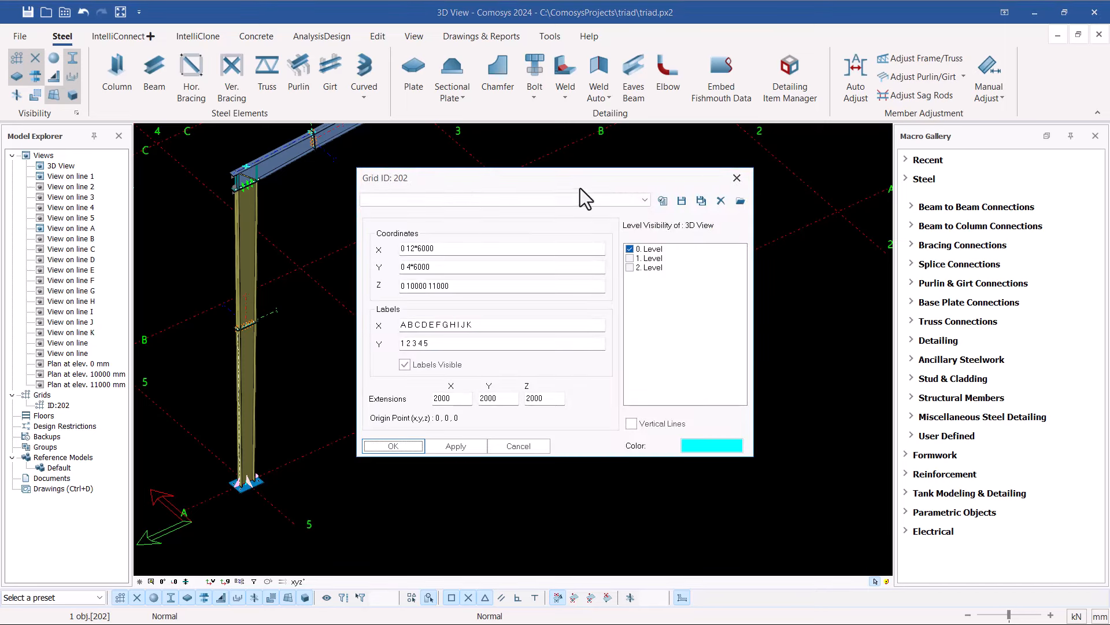
pyautogui.moveTo(509, 172); pyautogui.dragTo(722, 133)
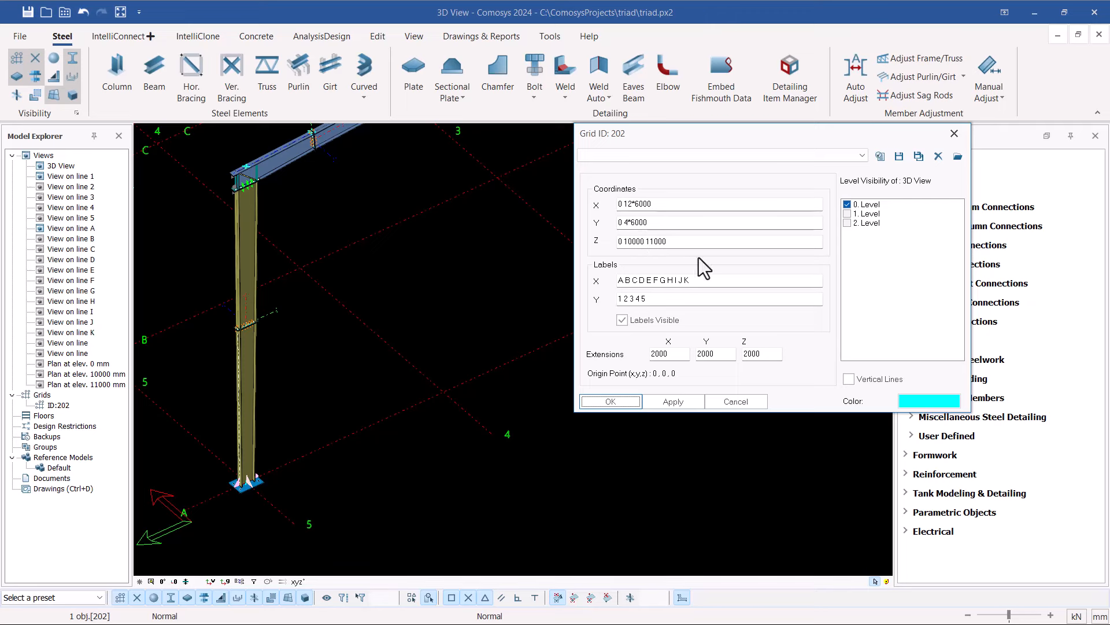
pyautogui.moveTo(685, 135); pyautogui.dragTo(693, 101)
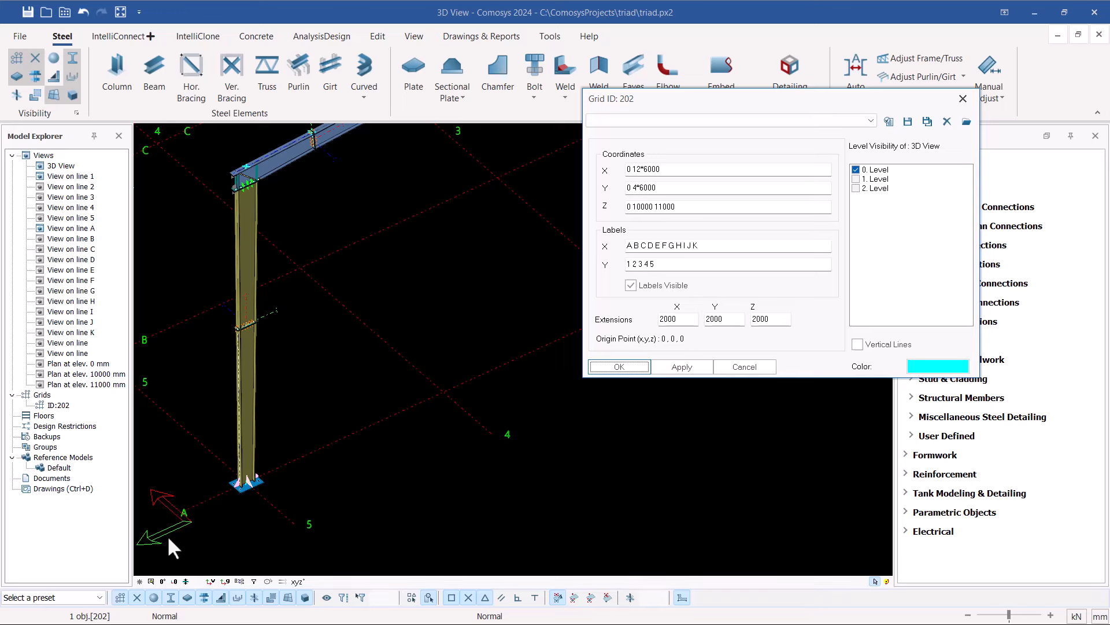
pyautogui.click(637, 187)
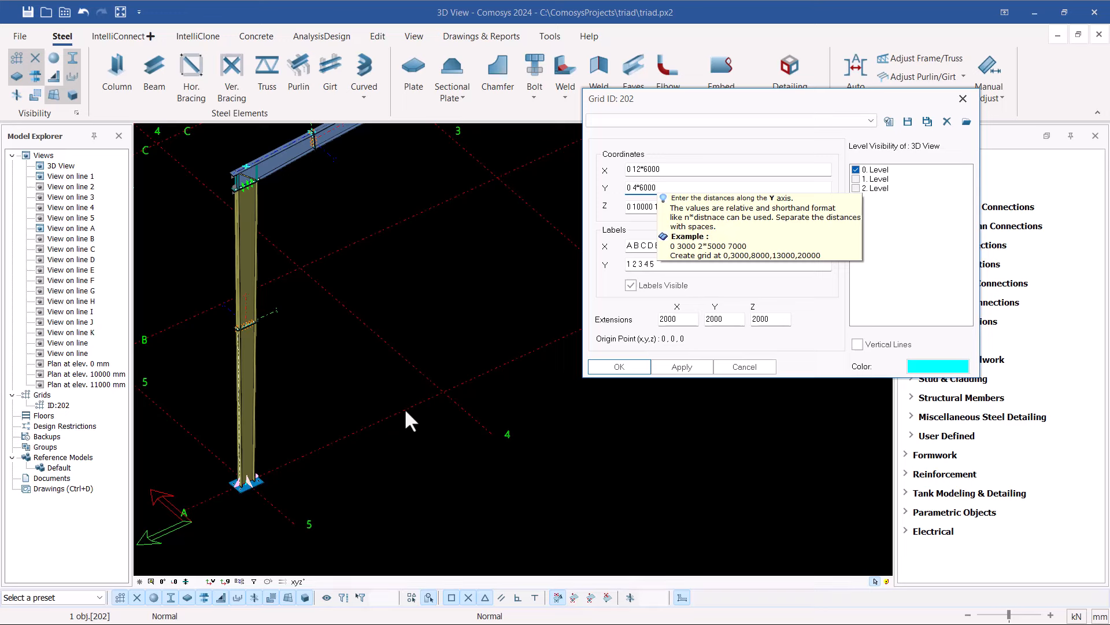
pyautogui.press('BackSpace')
pyautogui.write('3')
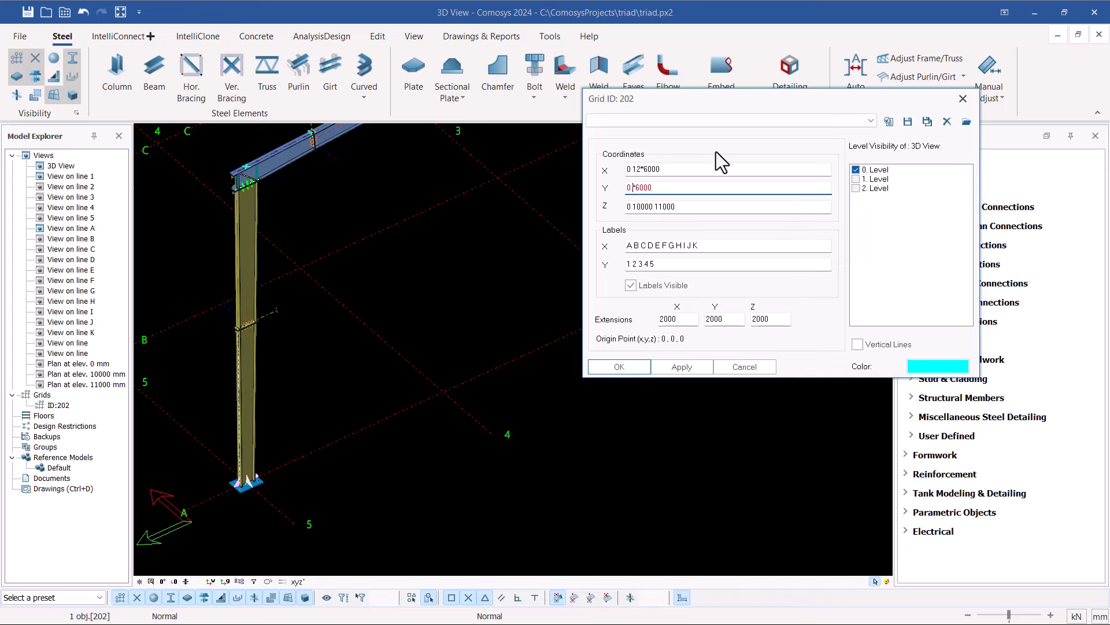
pyautogui.write('000 3*6000')
pyautogui.click(685, 366)
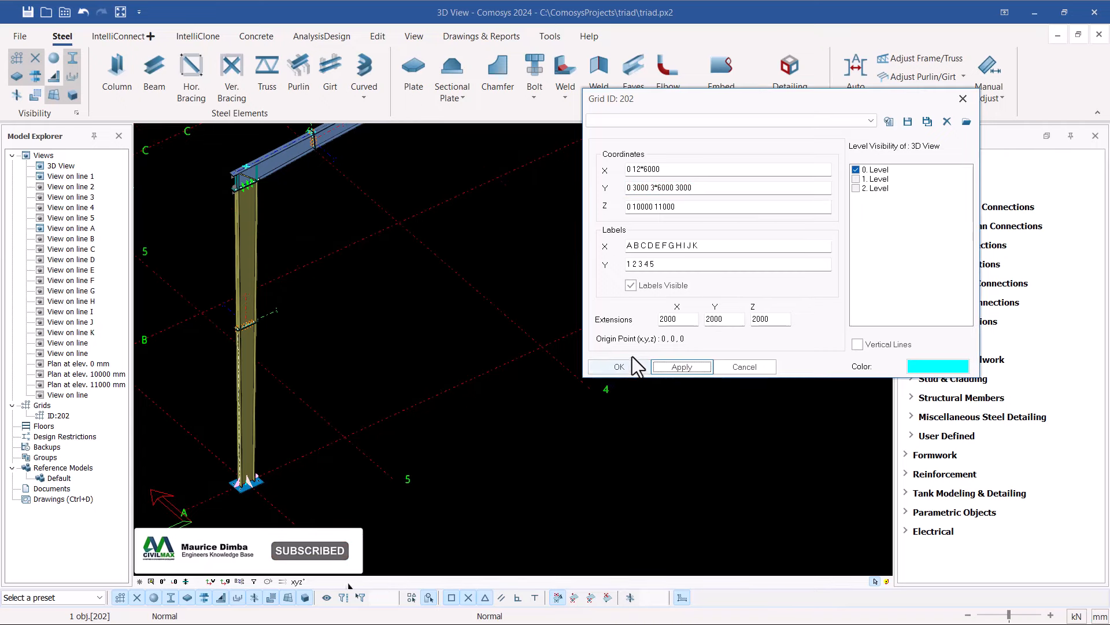
pyautogui.click(614, 366)
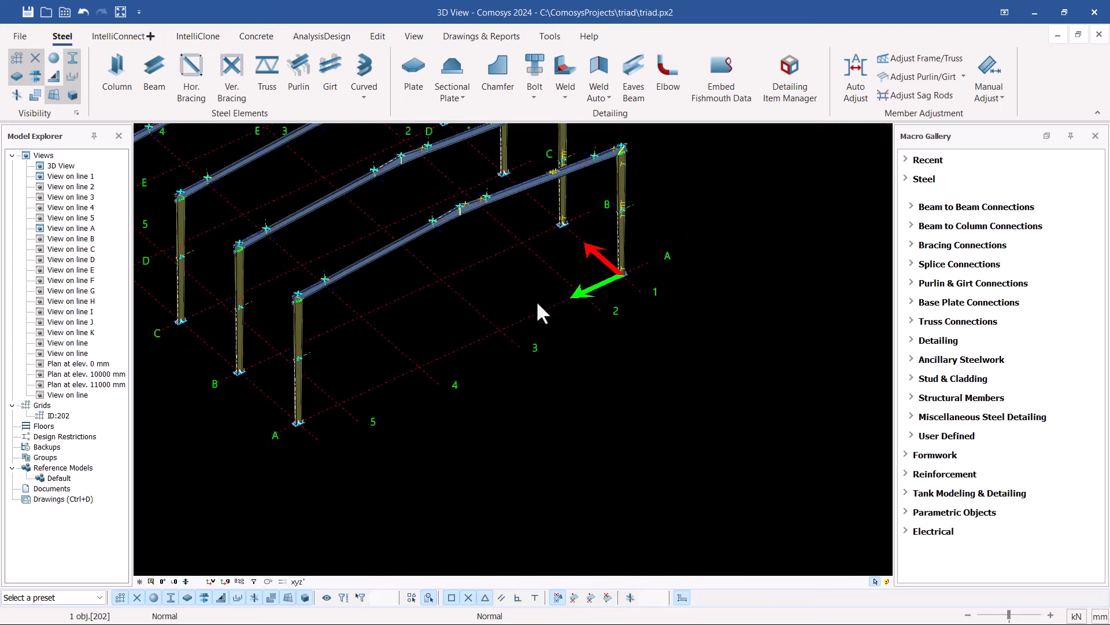
# Step: Examine the revised grid line spacing against the columns and ridge of the end frame on line A
pyautogui.scroll(5, 340, 410)
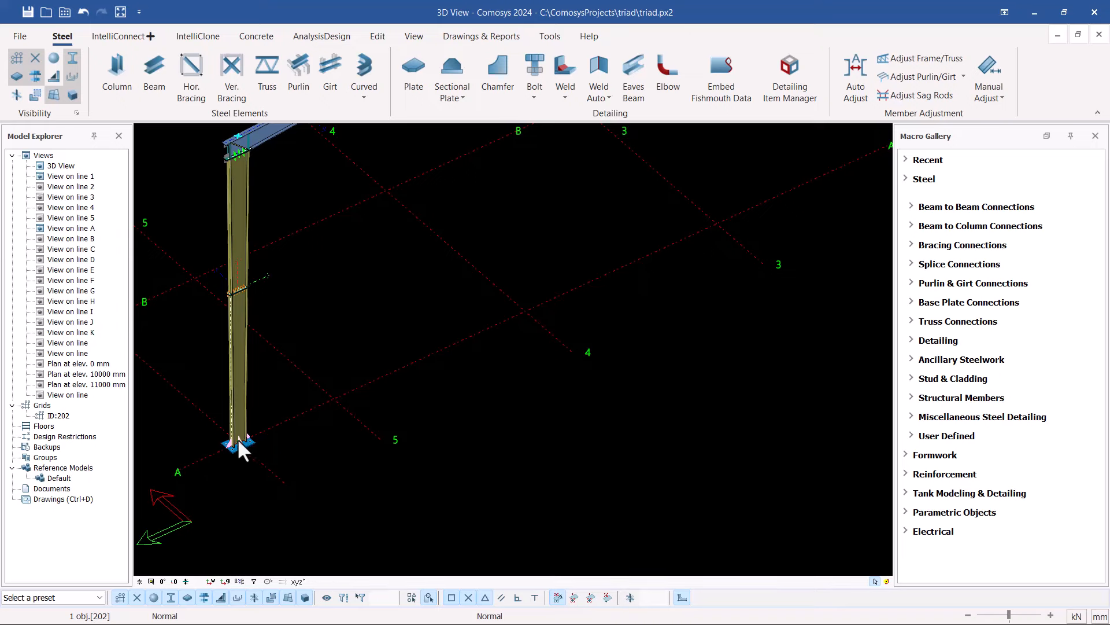
pyautogui.scroll(-5, 301, 404)
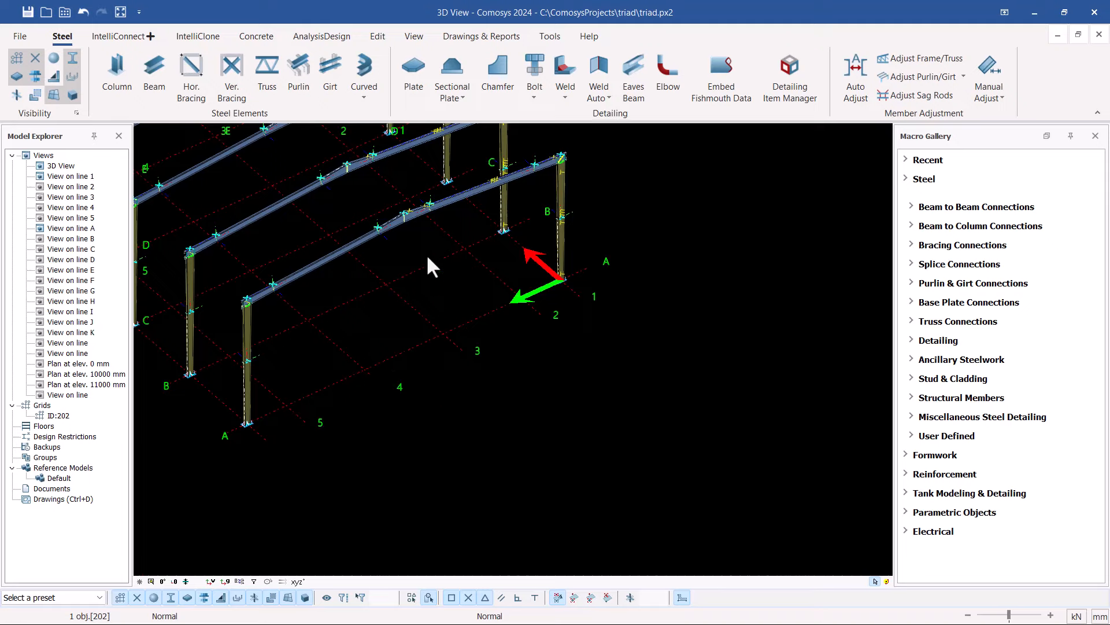
pyautogui.scroll(2, 428, 259)
pyautogui.scroll(3, 402, 194)
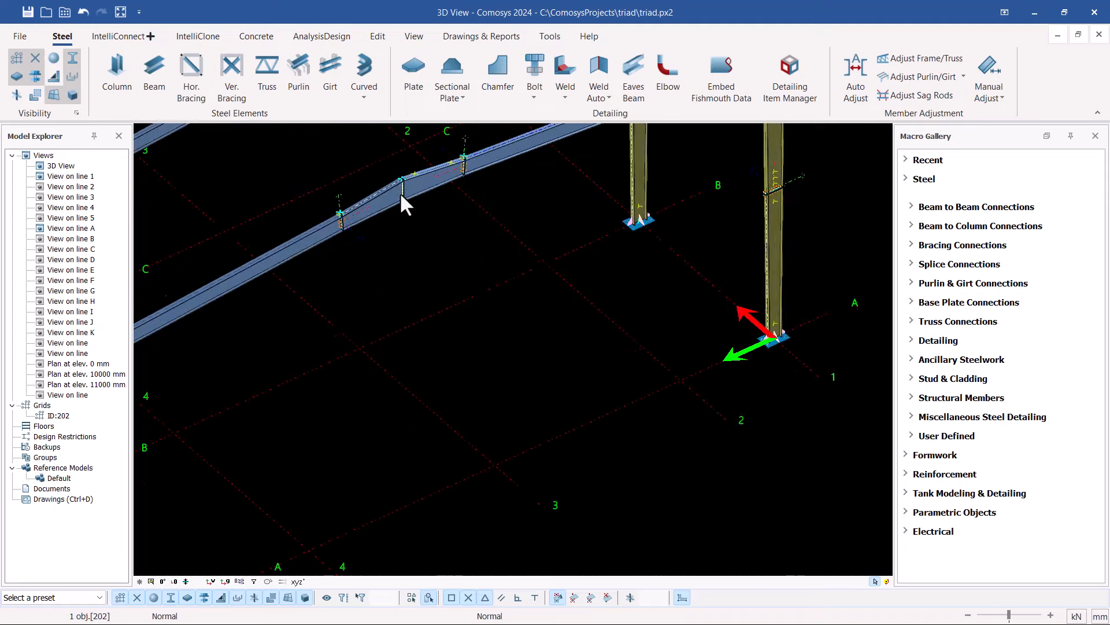
pyautogui.scroll(-4, 403, 186)
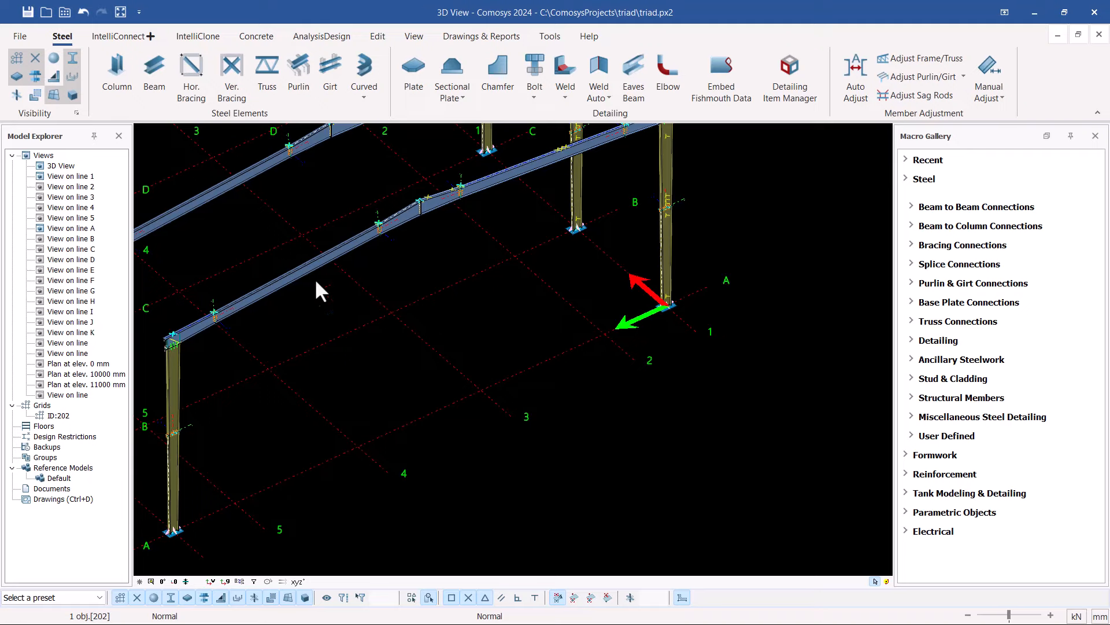
pyautogui.scroll(2, 438, 208)
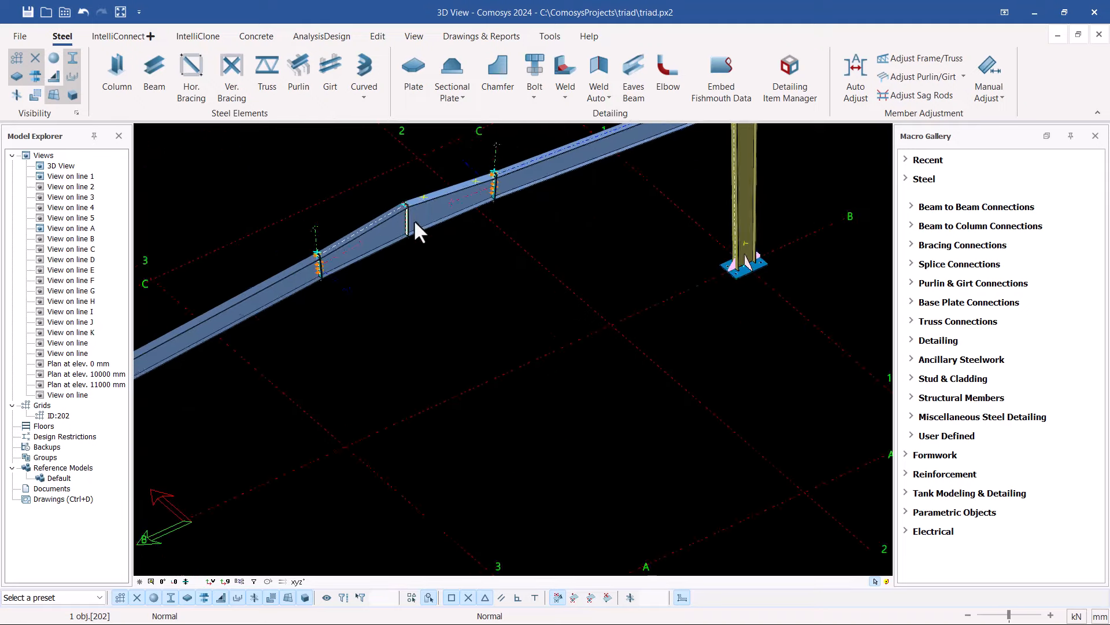
pyautogui.scroll(3, 414, 226)
pyautogui.scroll(-5, 466, 248)
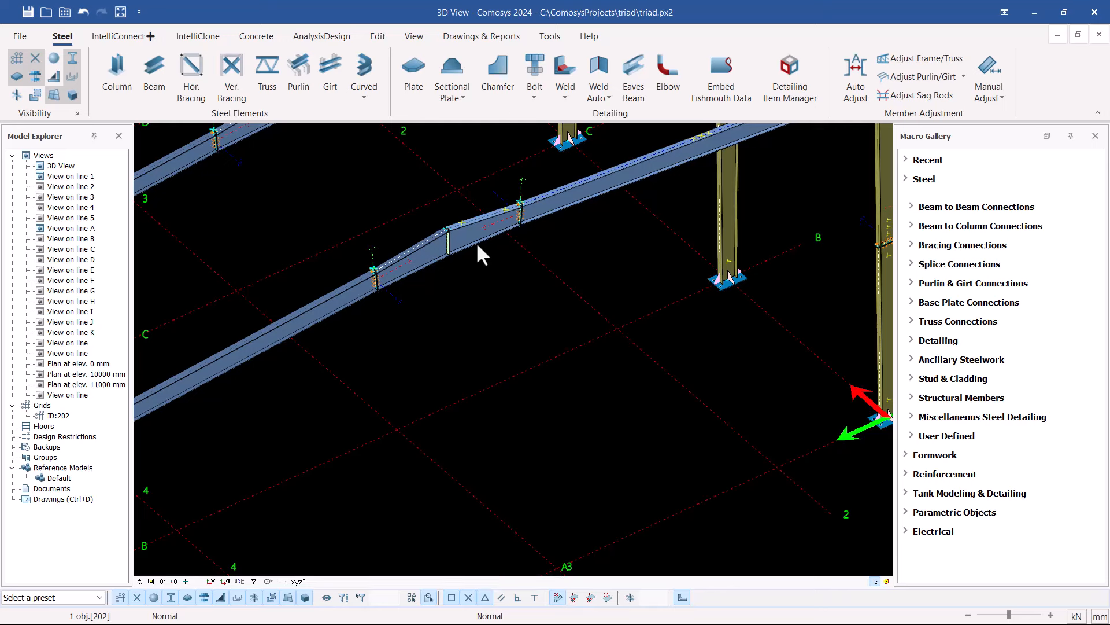
# Step: Open the elevation view on line A and bring the whole portal frame into sight
pyautogui.doubleClick(76, 230)
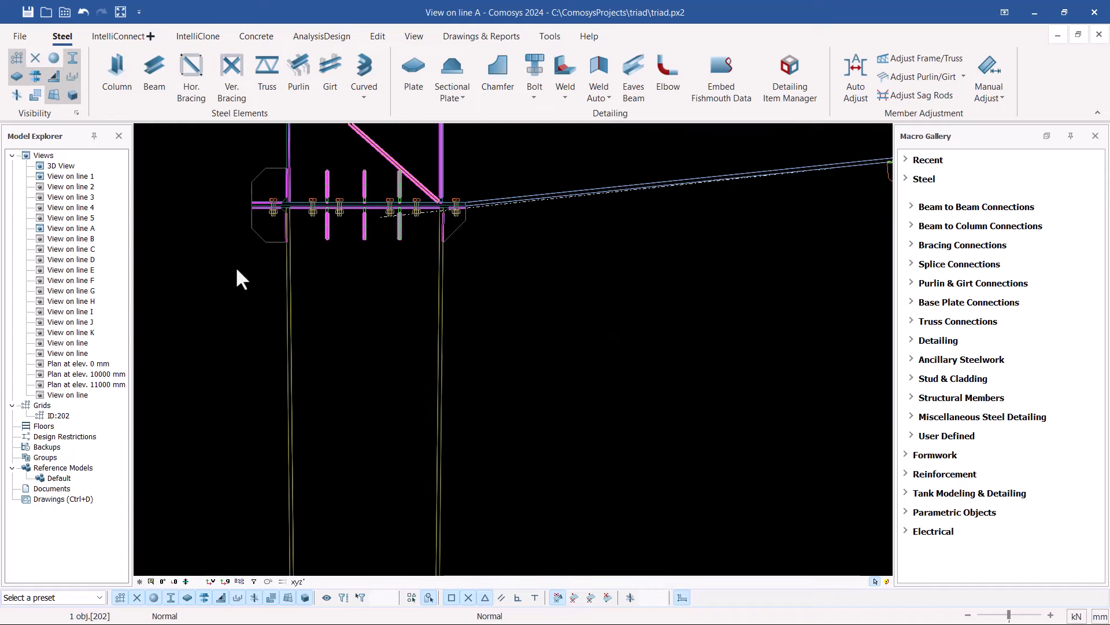
pyautogui.scroll(-10, 395, 275)
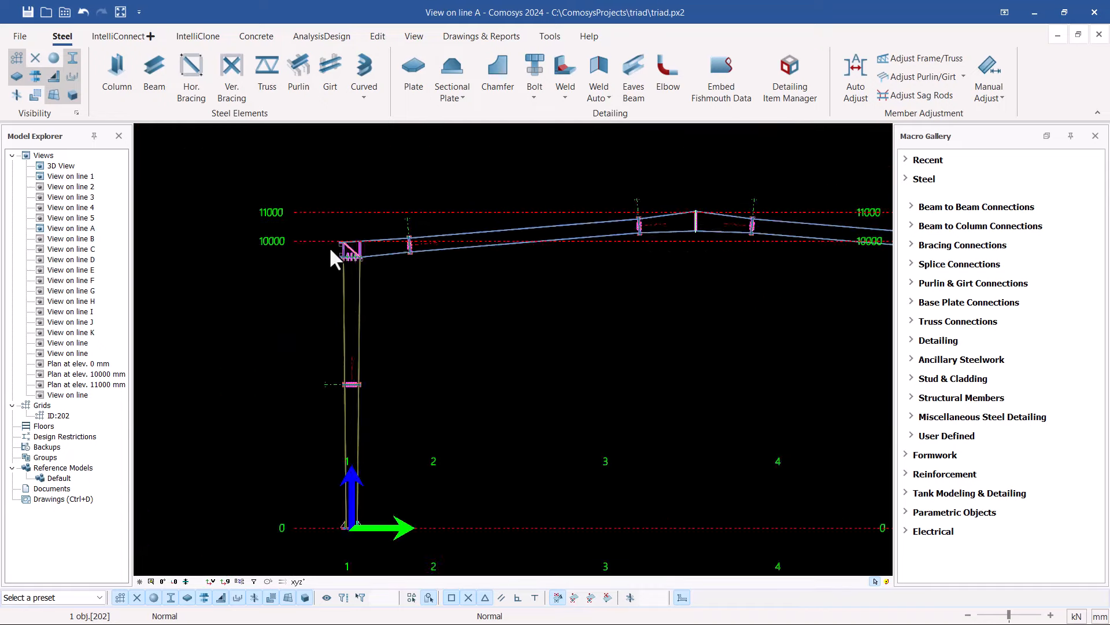
pyautogui.scroll(5, 432, 296)
pyautogui.scroll(-1, 524, 280)
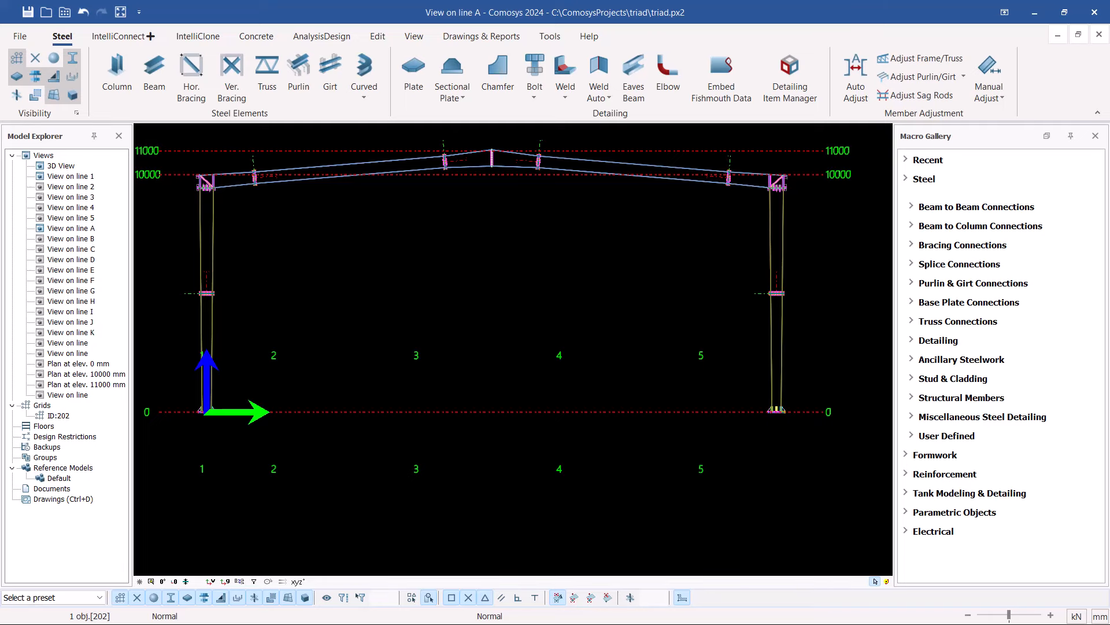
# Step: Enable vertical lines for the grid in the line A view and deselect the grid
pyautogui.doubleClick(506, 411)
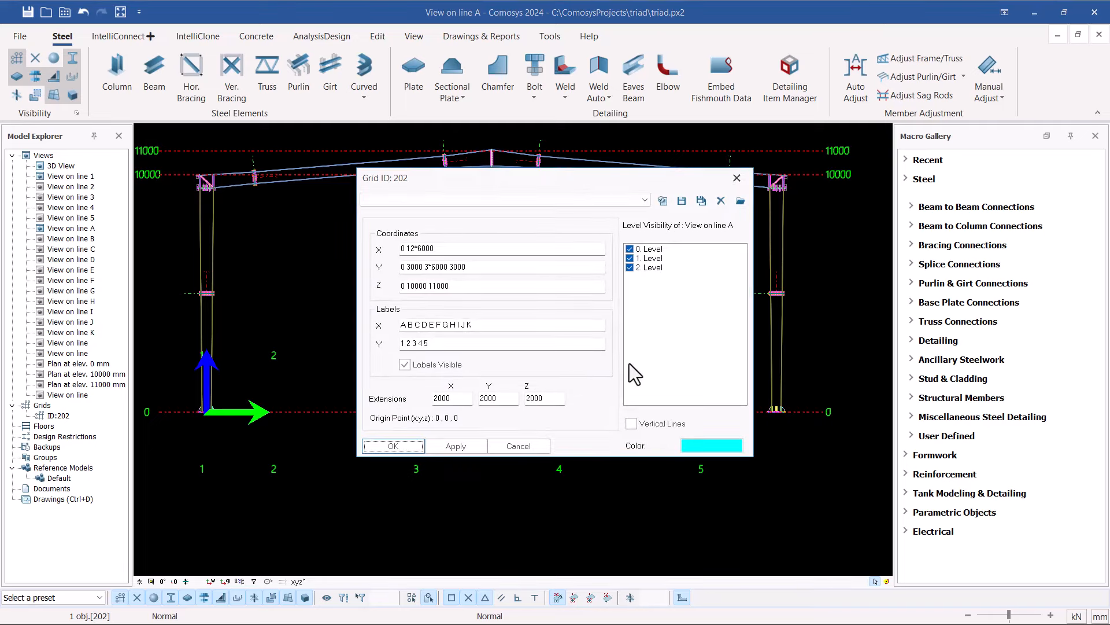
pyautogui.click(633, 425)
pyautogui.click(459, 450)
pyautogui.click(390, 447)
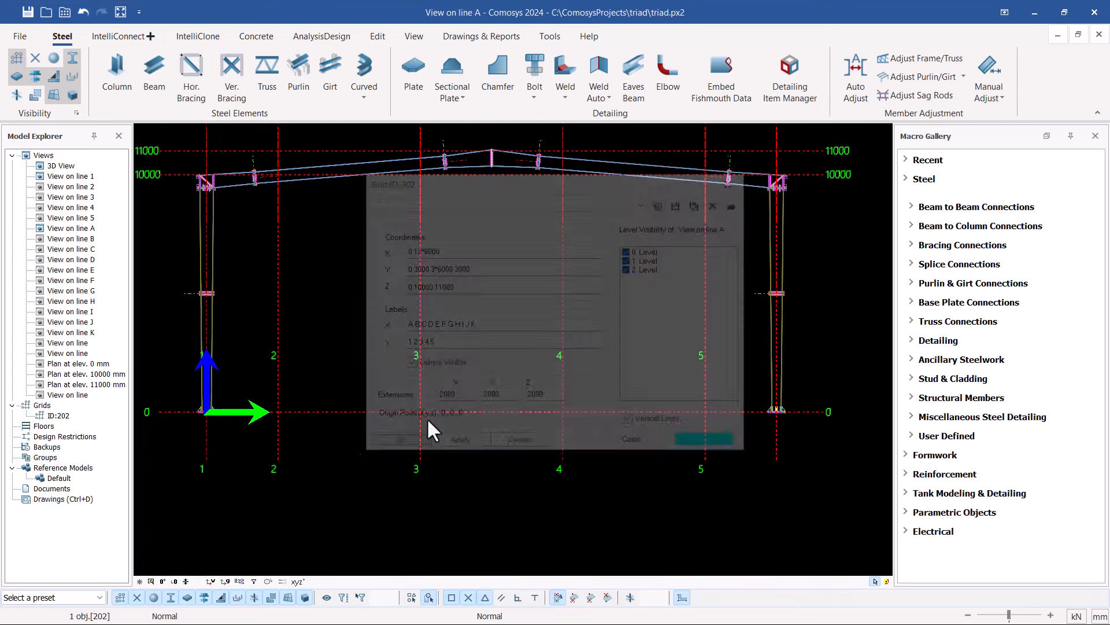
pyautogui.press('Escape')
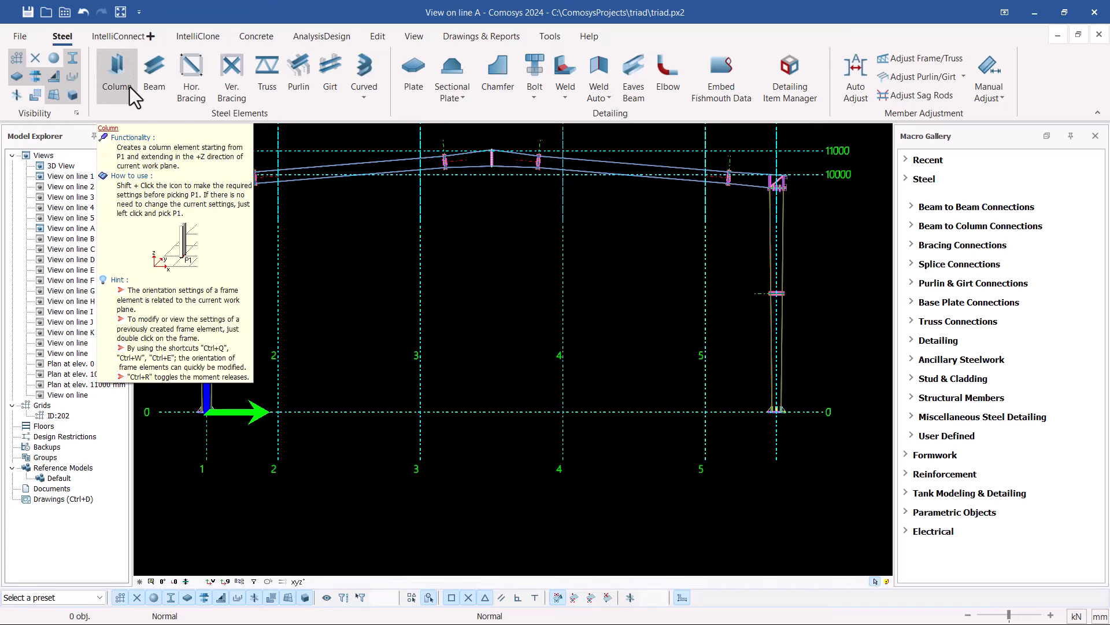
# Step: Place a steel column at the intersection of grid line 2 and elevation 0 in the line A view
pyautogui.click(118, 69)
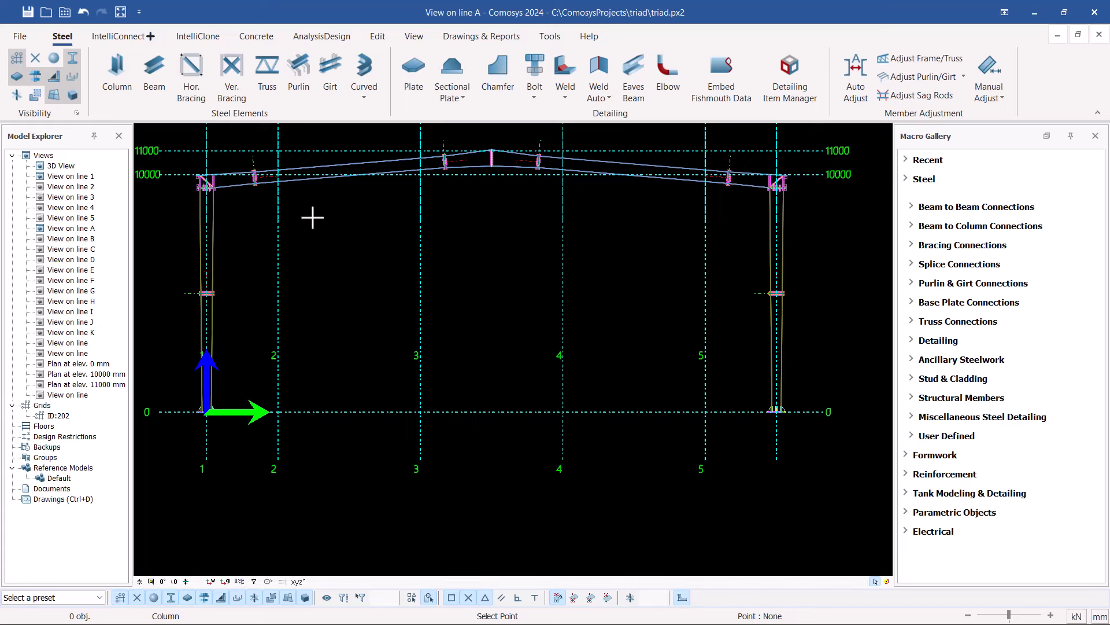
pyautogui.click(278, 411)
pyautogui.click(304, 300)
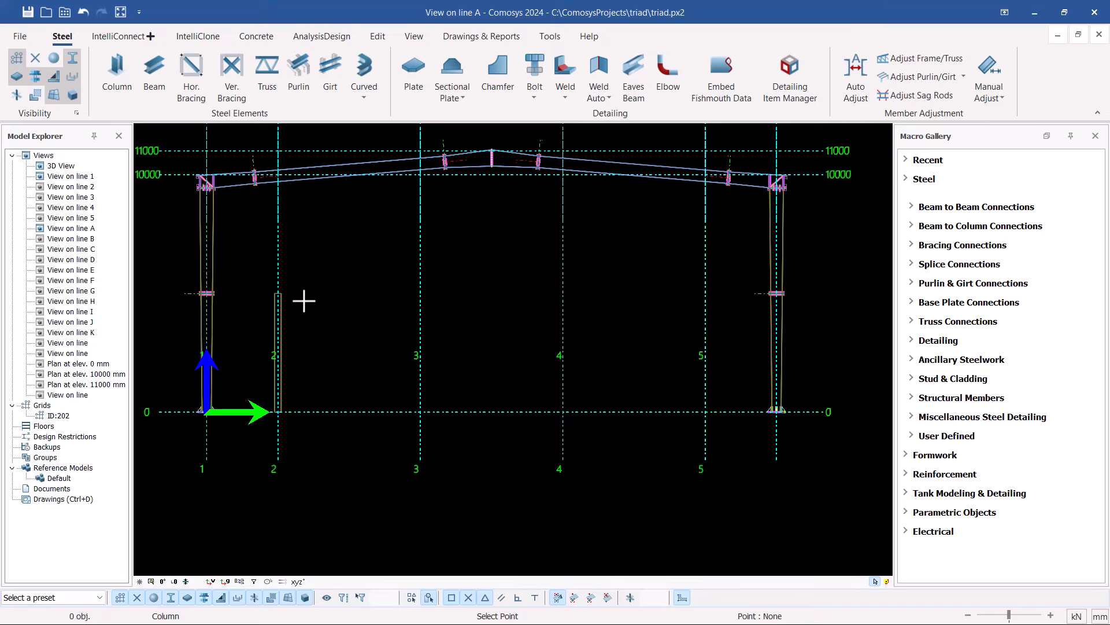
pyautogui.click(312, 268)
pyautogui.rightClick(312, 268)
pyautogui.click(332, 278)
# Step: Change the profile of the new column on grid line 2 to IPE300
pyautogui.scroll(7, 270, 315)
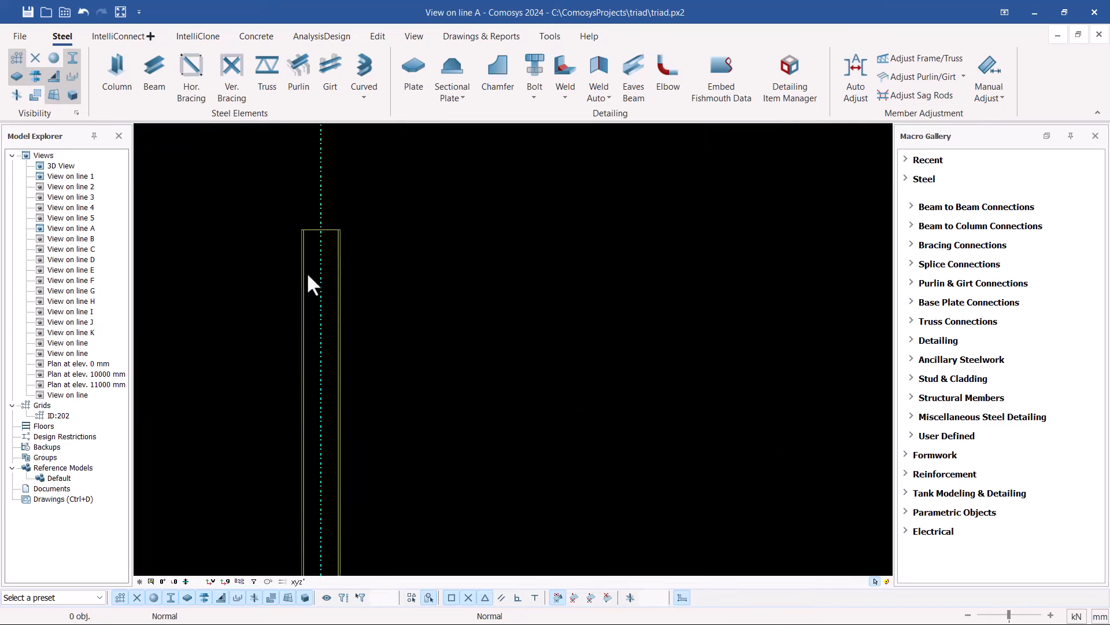
pyautogui.scroll(2, 310, 274)
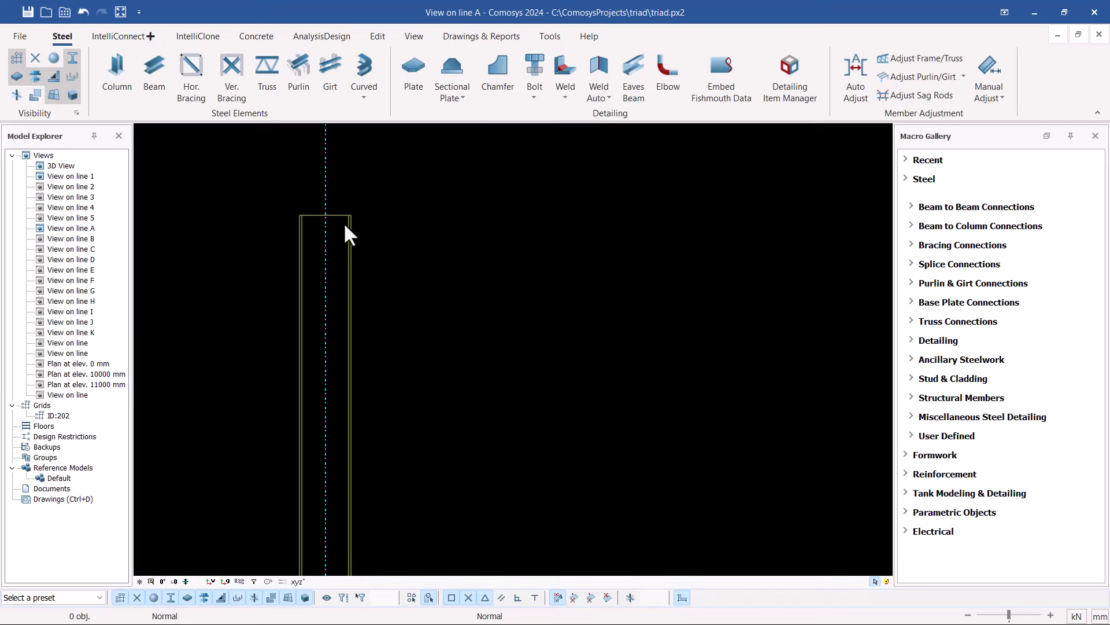
pyautogui.click(349, 235)
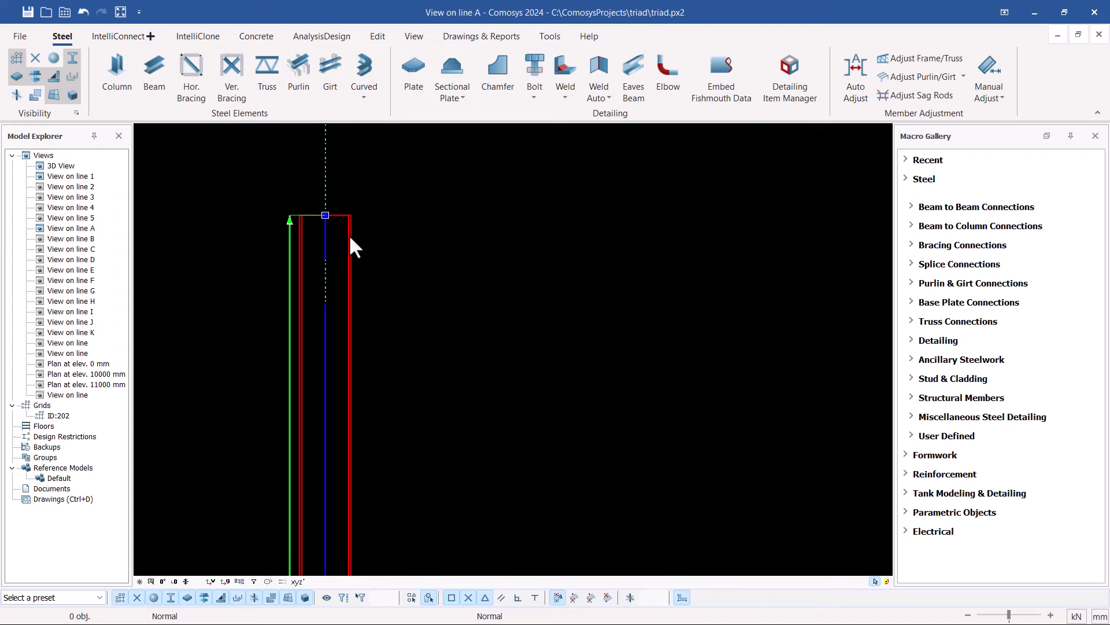
pyautogui.doubleClick(350, 237)
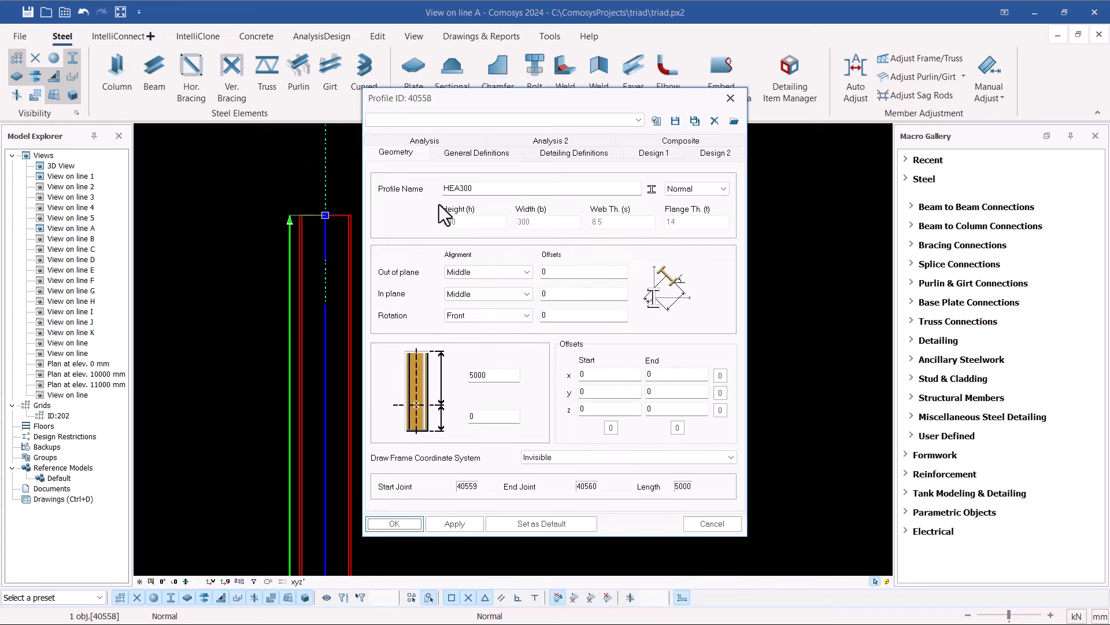
pyautogui.moveTo(460, 189); pyautogui.dragTo(432, 195)
pyautogui.press('BackSpace')
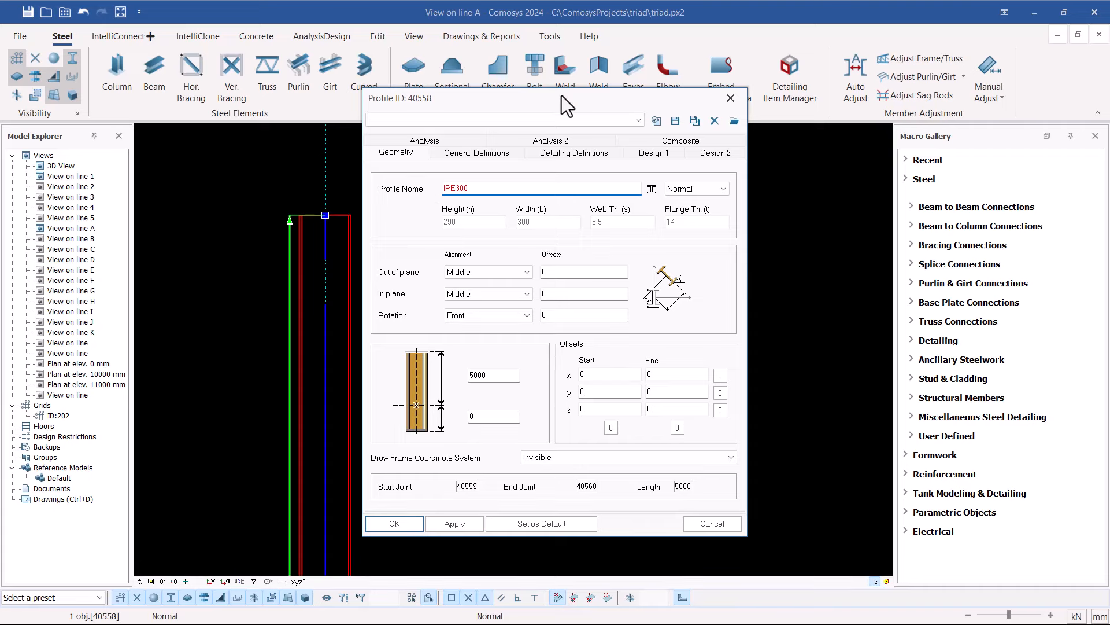
pyautogui.moveTo(561, 95); pyautogui.dragTo(459, 61)
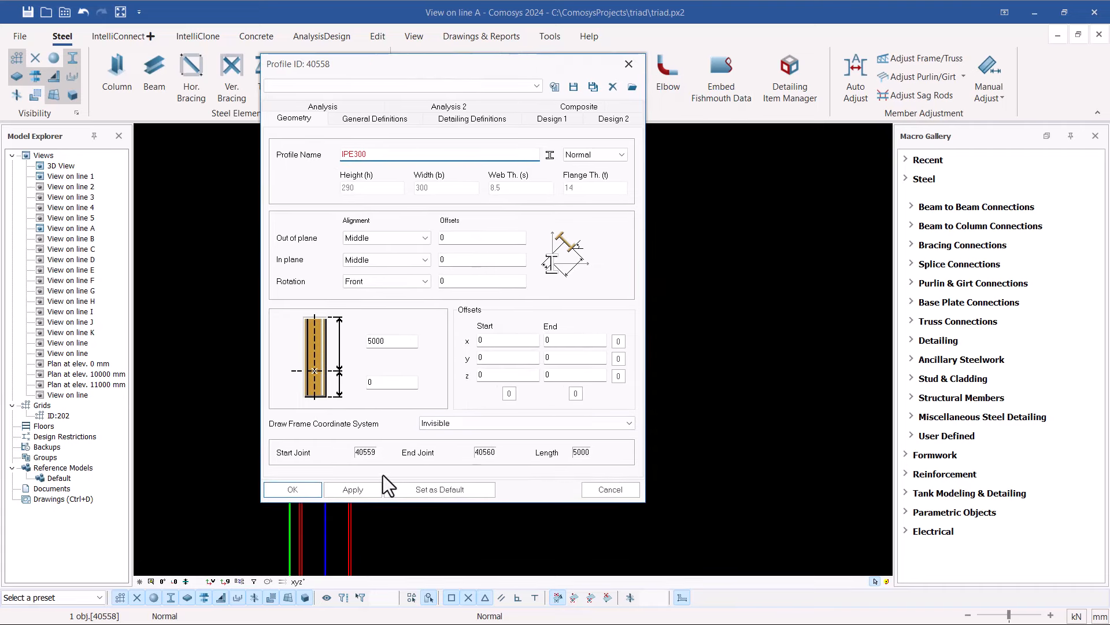
pyautogui.click(356, 490)
pyautogui.click(306, 489)
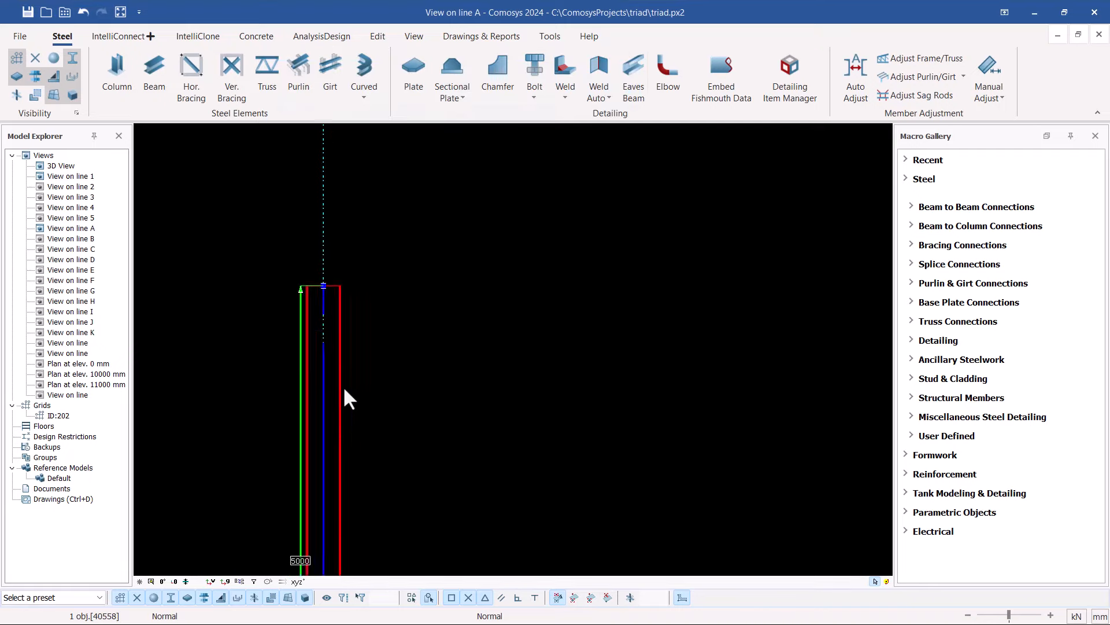
# Step: Set the height of the IPE300 column on grid line 2 to 10000 mm so it reaches into the rafter
pyautogui.scroll(5, 332, 260)
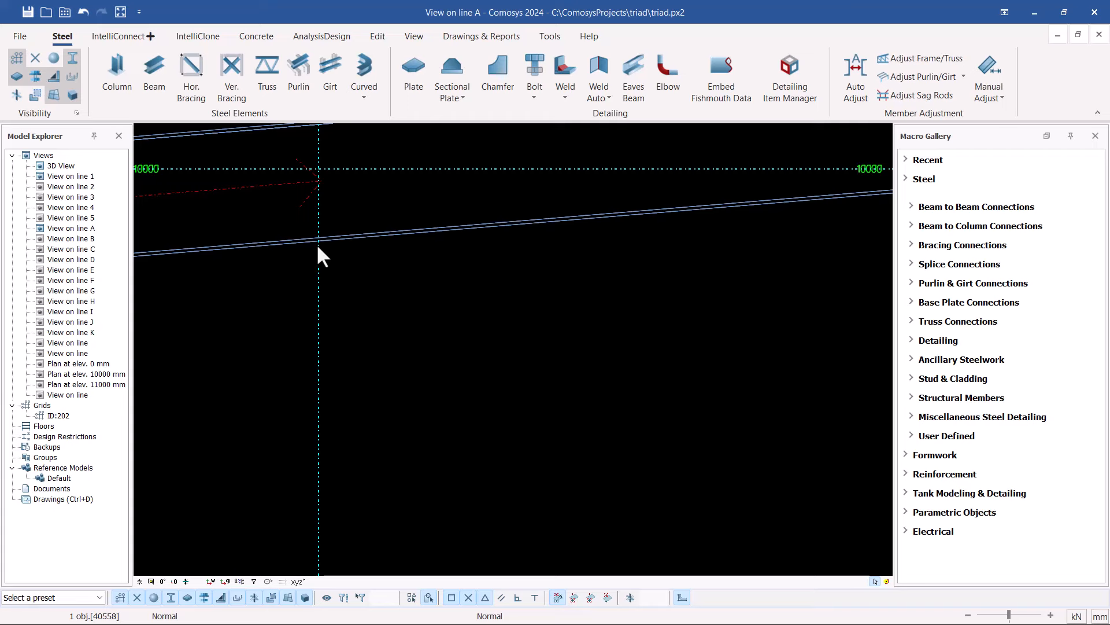
pyautogui.scroll(-4, 318, 248)
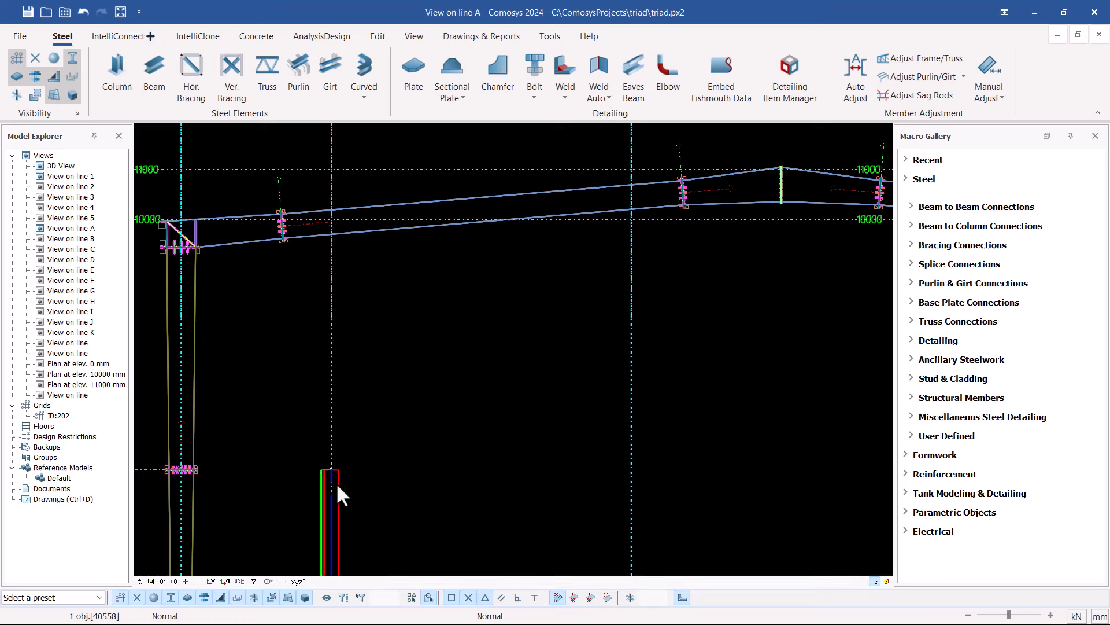
pyautogui.scroll(4, 324, 238)
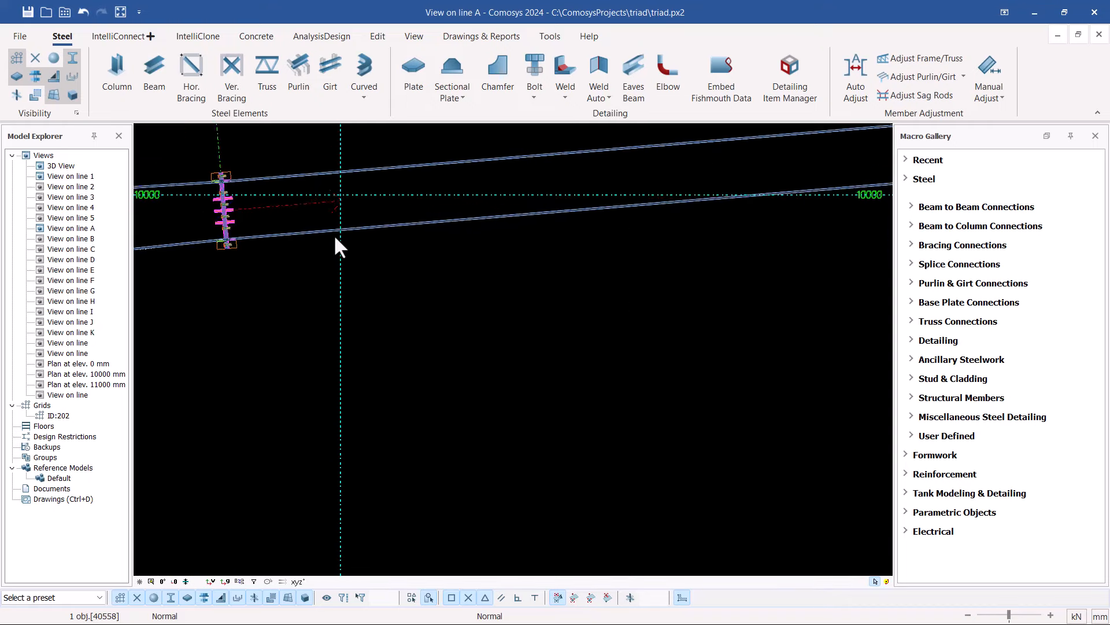
pyautogui.scroll(1, 351, 232)
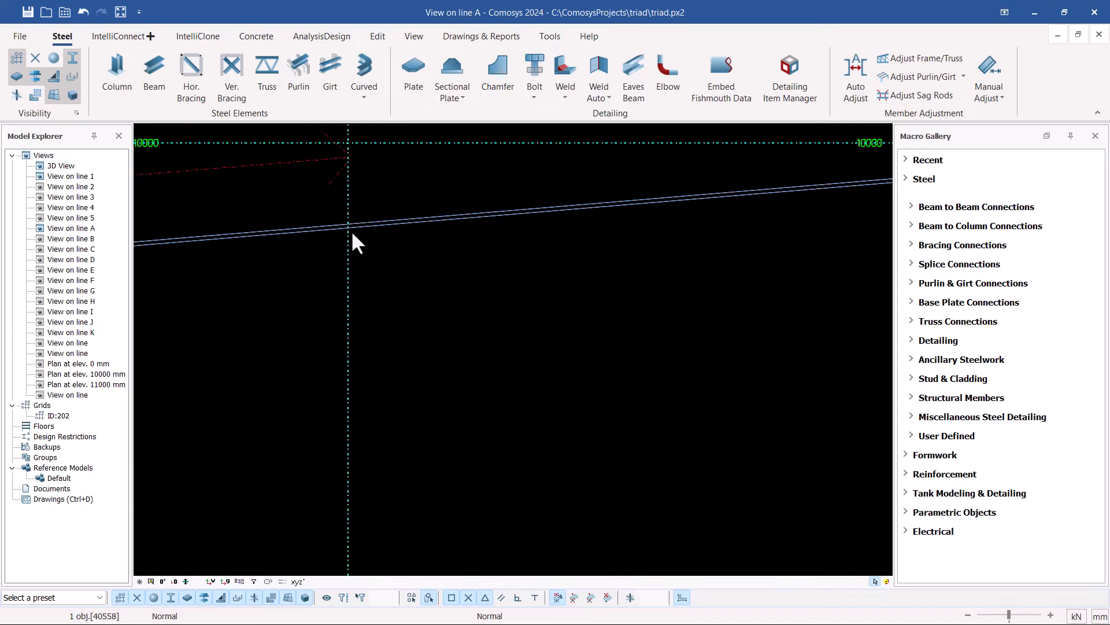
pyautogui.scroll(-4, 347, 226)
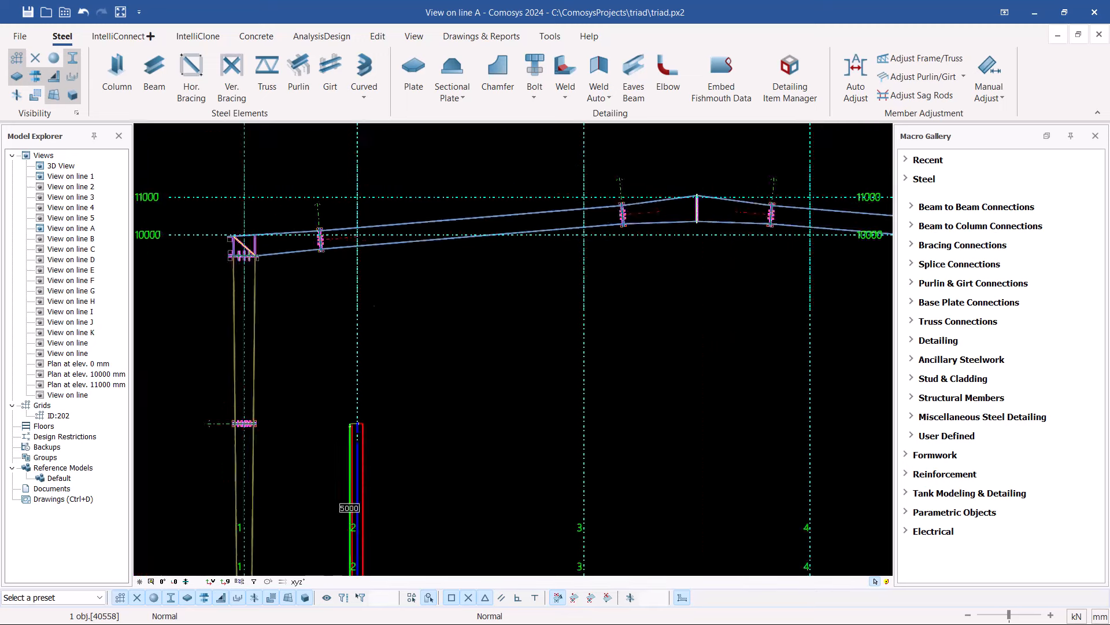
pyautogui.scroll(4, 370, 460)
pyautogui.scroll(3, 364, 449)
pyautogui.click(355, 341)
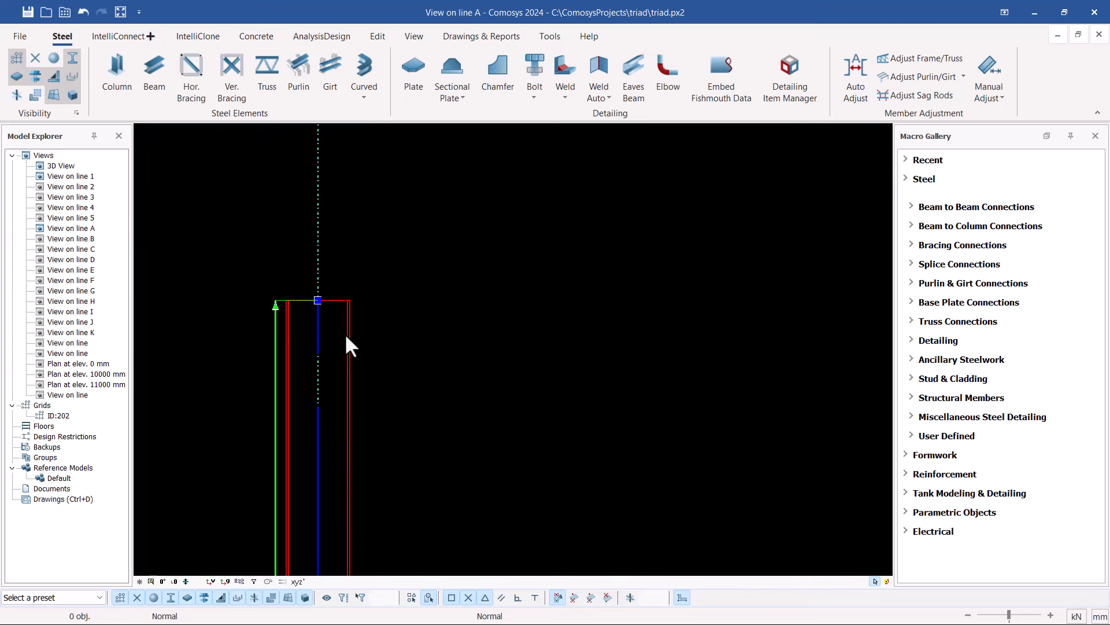
pyautogui.doubleClick(346, 337)
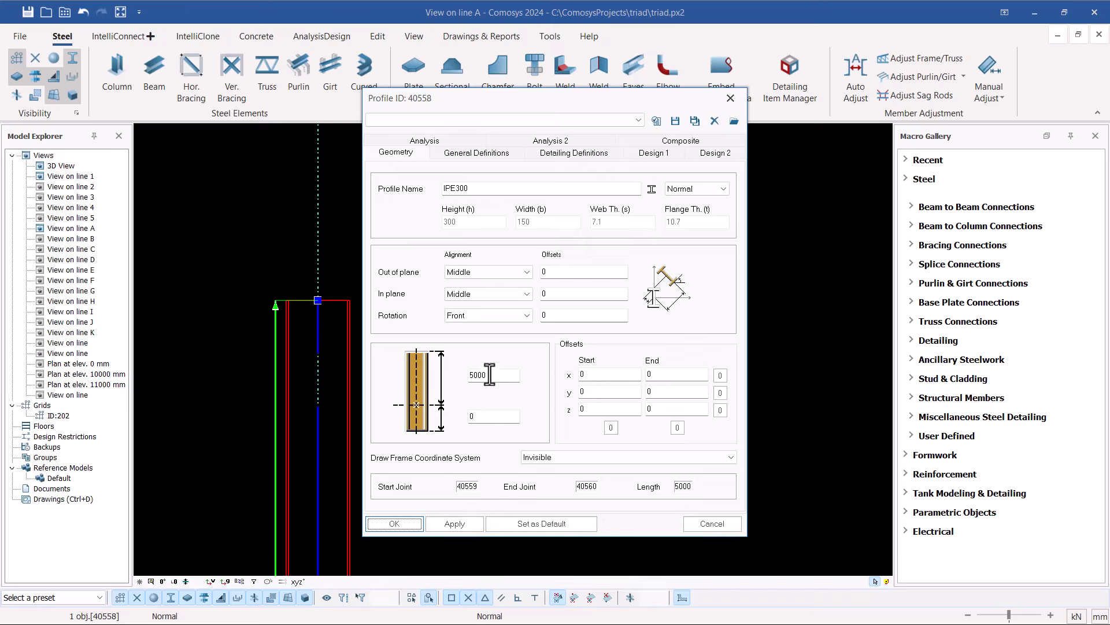
pyautogui.moveTo(494, 376); pyautogui.dragTo(454, 378)
pyautogui.write('1')
pyautogui.click(454, 524)
pyautogui.scroll(-5, 353, 412)
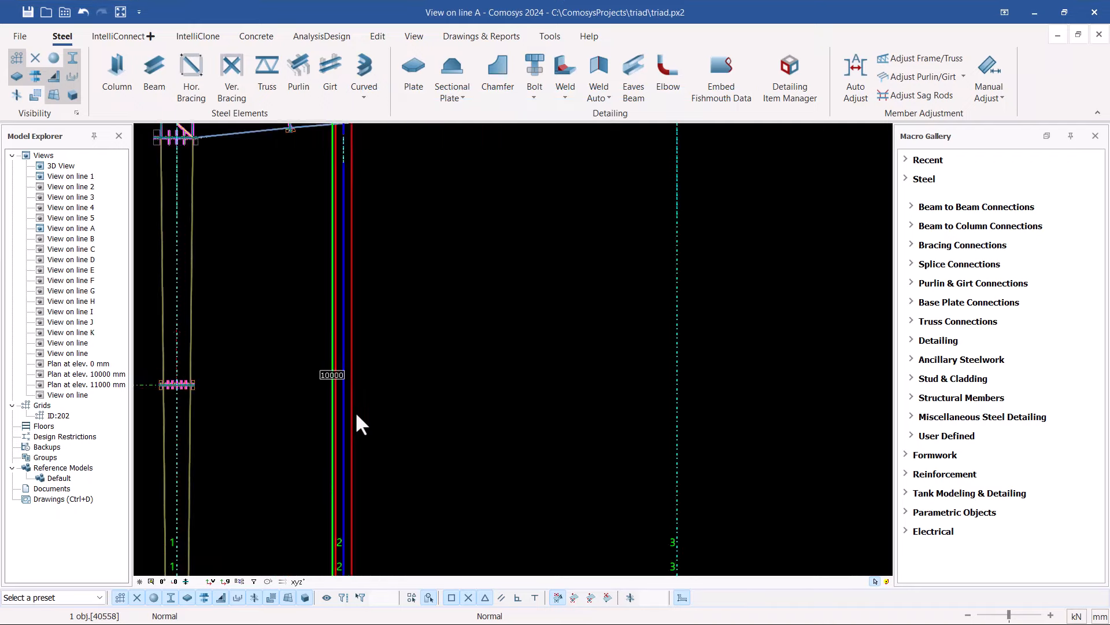
pyautogui.scroll(5, 342, 212)
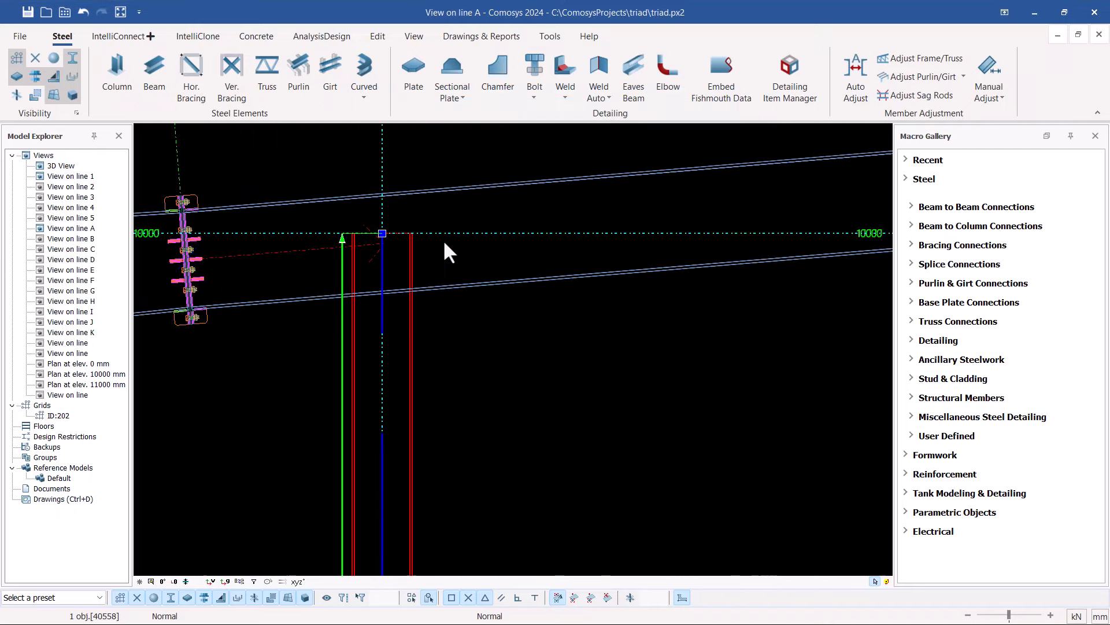
pyautogui.press('Escape')
# Step: Save the settings of the IPE300 column on grid line 2 as the default for new columns
pyautogui.scroll(-5, 246, 228)
pyautogui.scroll(-5, 266, 237)
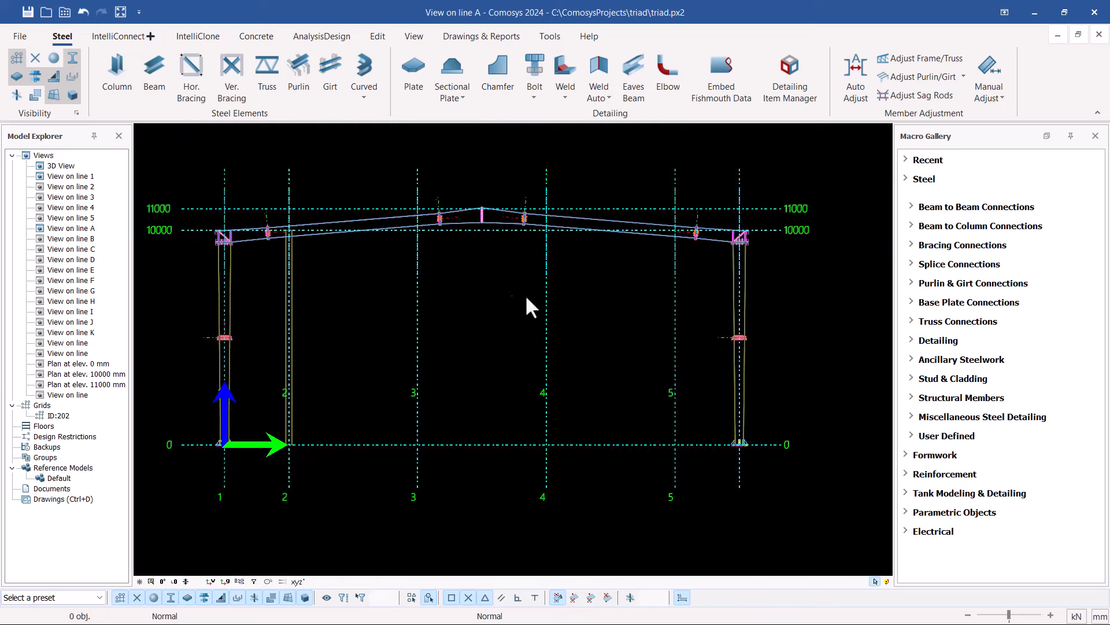
pyautogui.scroll(10, 292, 368)
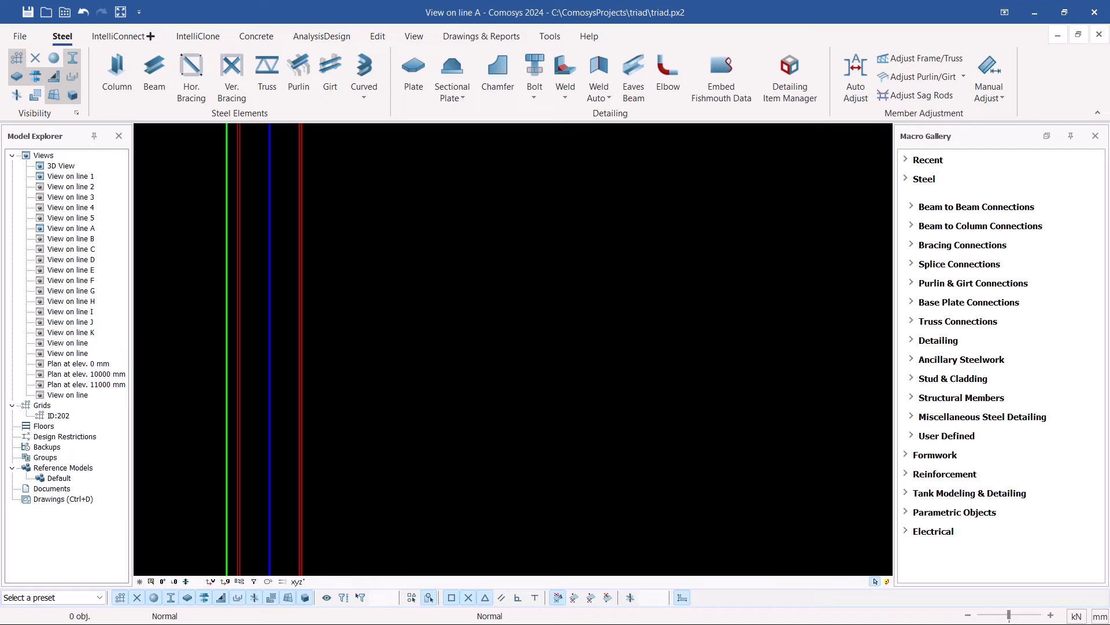
pyautogui.doubleClick(301, 342)
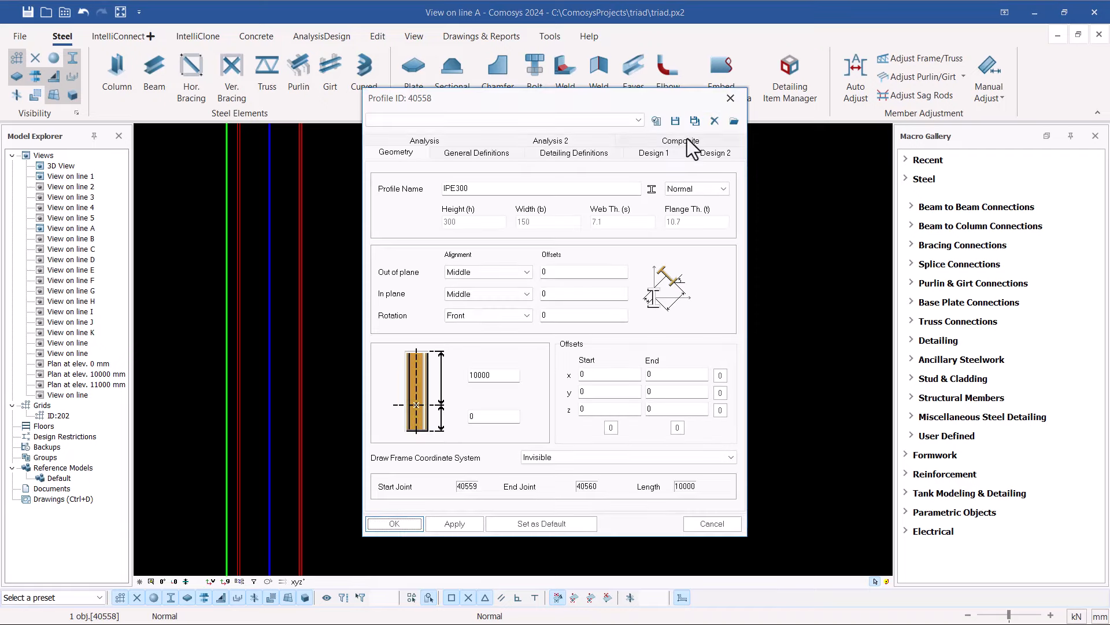
pyautogui.moveTo(603, 101); pyautogui.dragTo(502, 65)
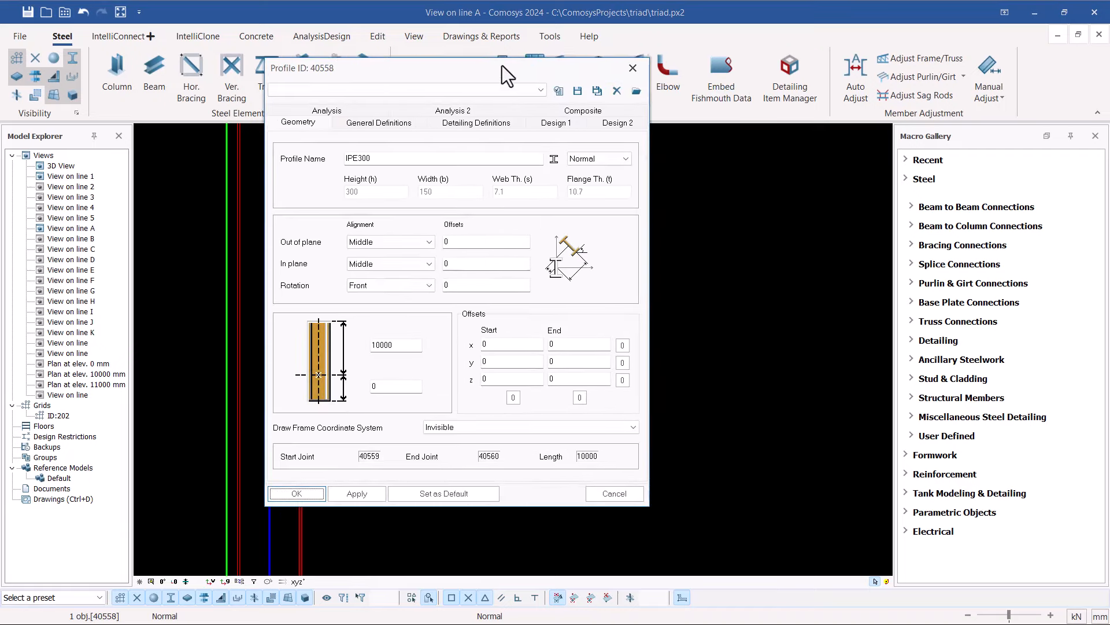
pyautogui.click(420, 488)
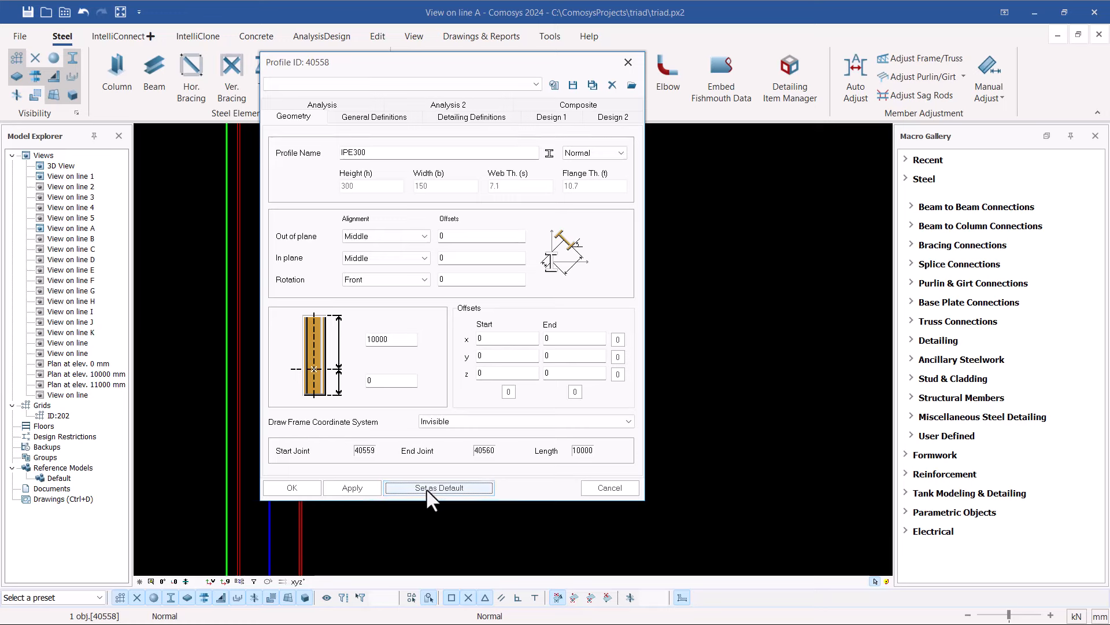
pyautogui.click(291, 488)
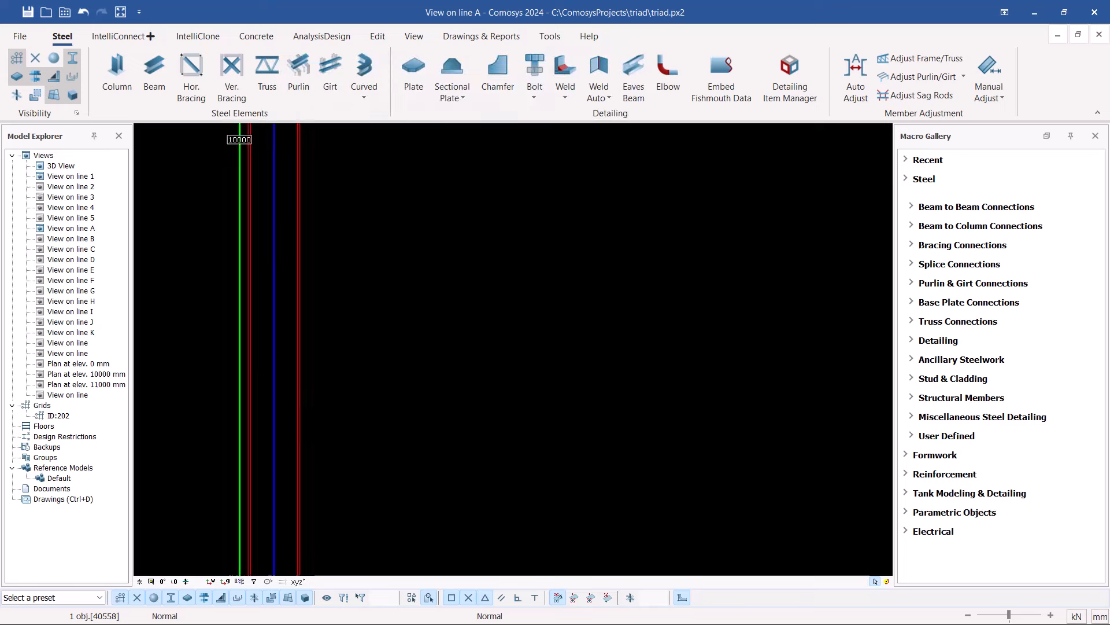
# Step: Place a steel column at the intersection of grid line 5 and elevation 0 in the line A view
pyautogui.scroll(-10, 275, 349)
pyautogui.scroll(4, 533, 398)
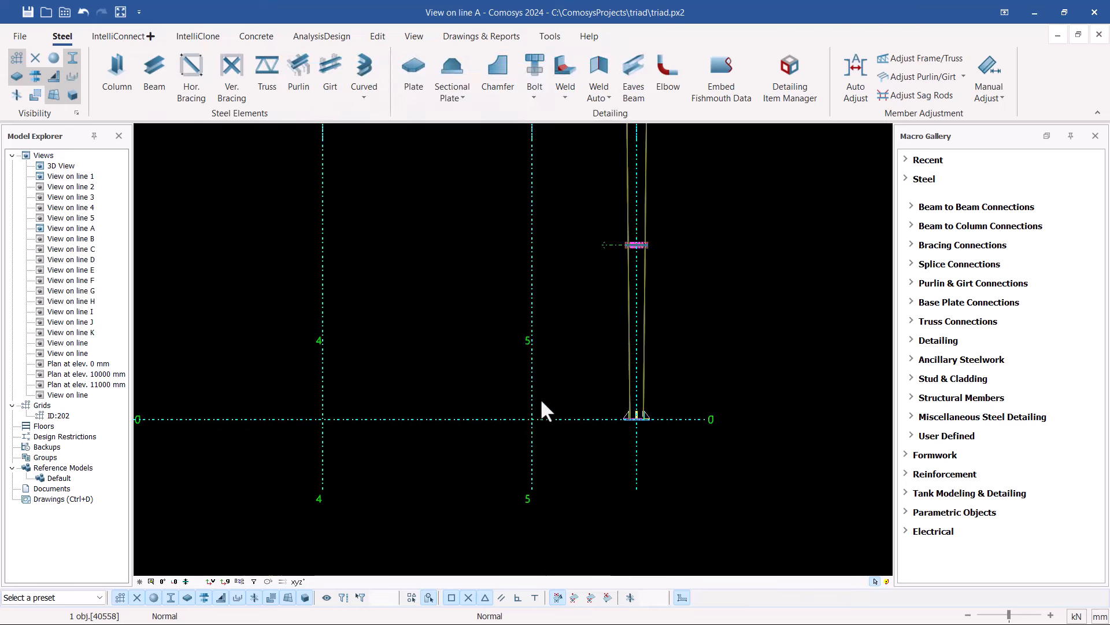
pyautogui.scroll(1, 541, 398)
pyautogui.click(115, 69)
pyautogui.scroll(-2, 538, 341)
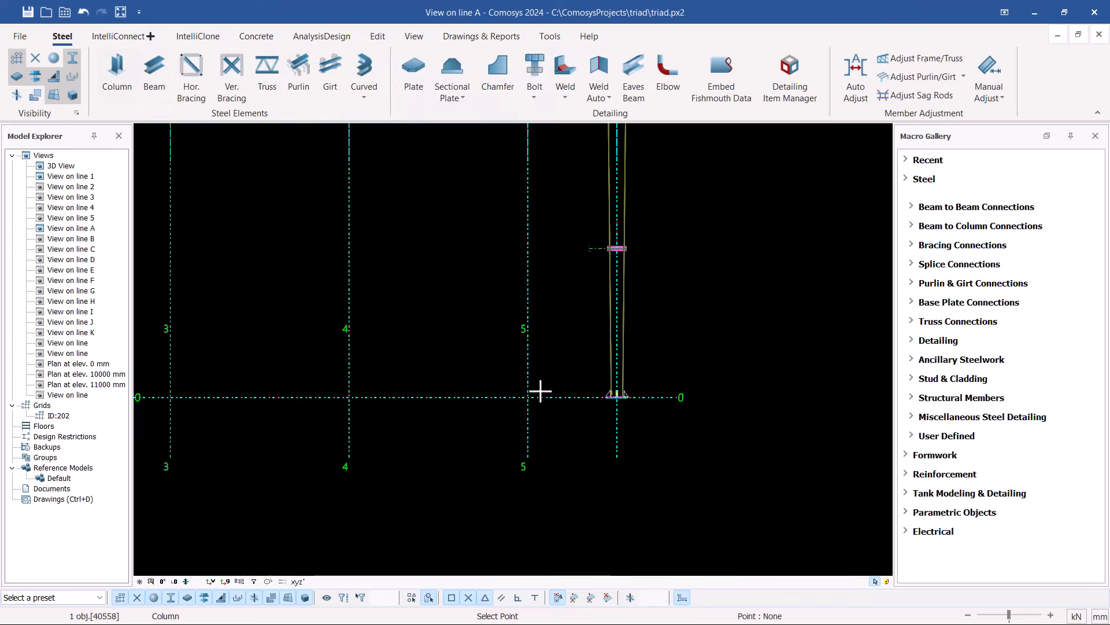
pyautogui.scroll(-1, 450, 432)
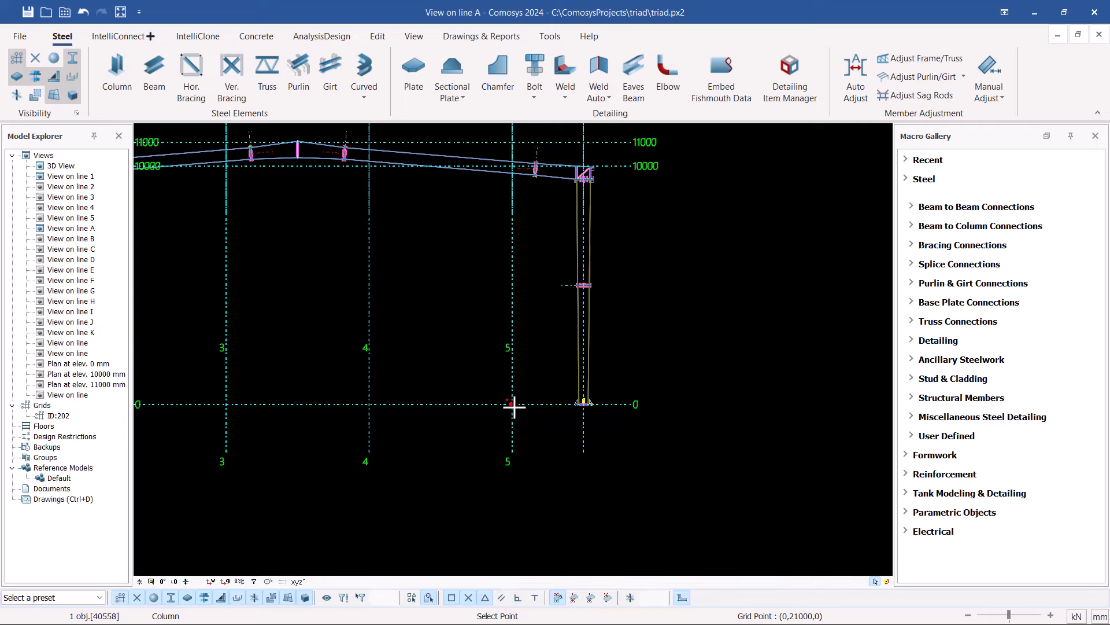
pyautogui.scroll(3, 532, 295)
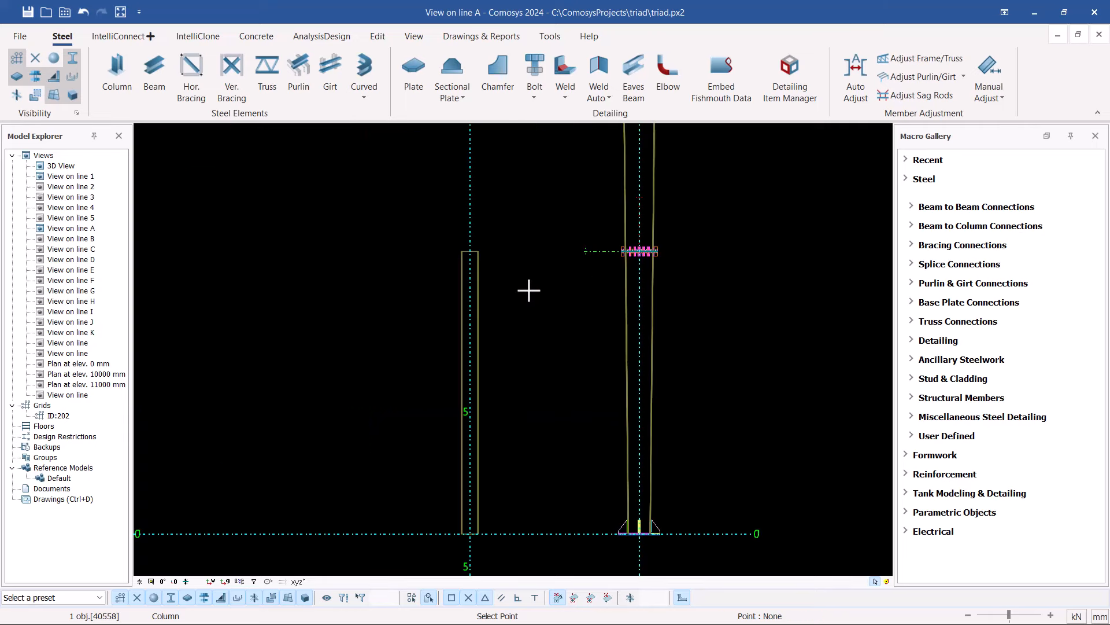
pyautogui.rightClick(542, 199)
pyautogui.click(581, 207)
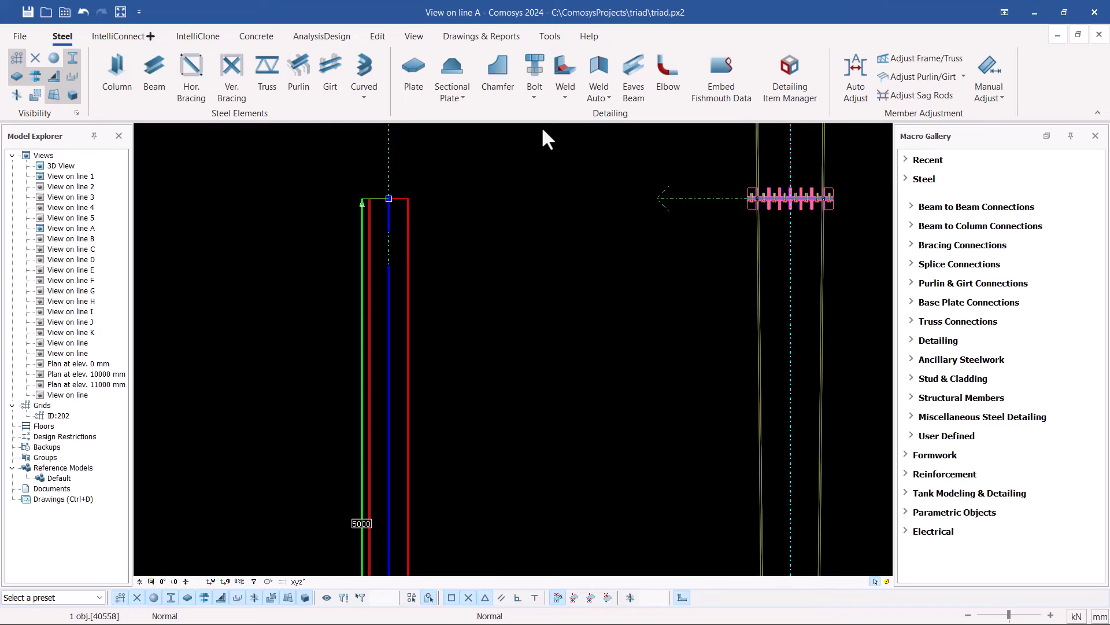
# Step: Set the height of the column on grid line 5 to 10000 mm
pyautogui.doubleClick(424, 267)
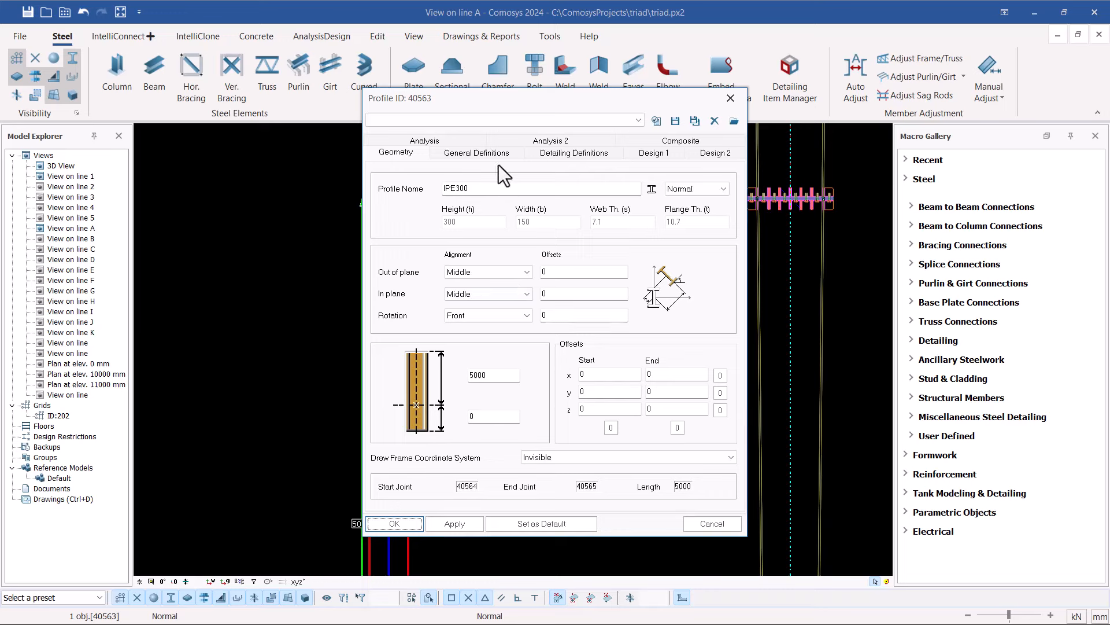
pyautogui.doubleClick(494, 375)
pyautogui.write('10000')
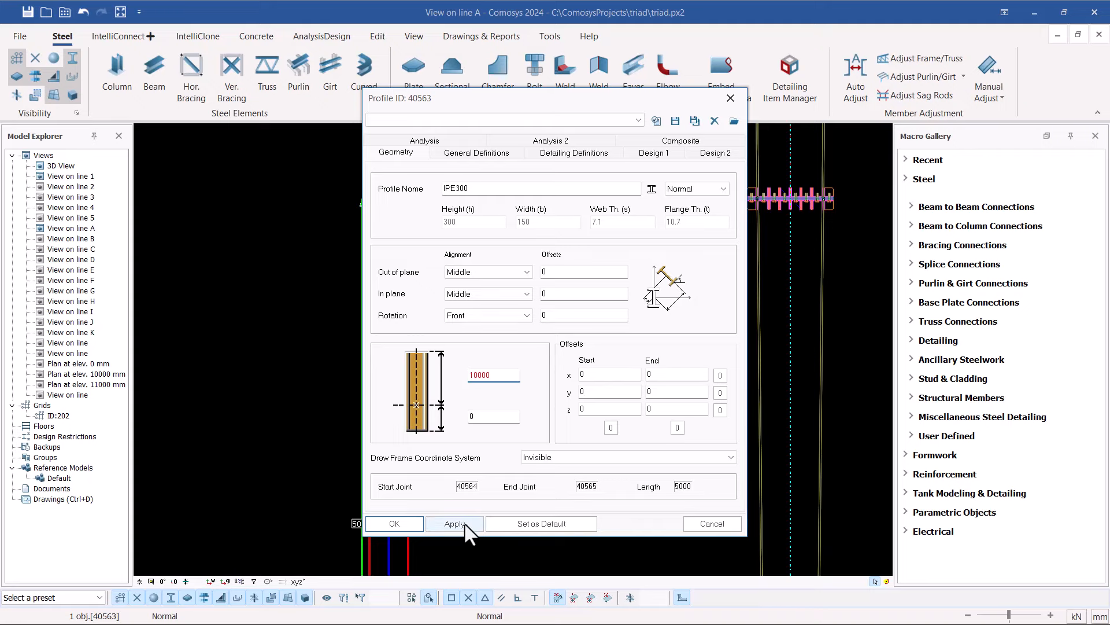
pyautogui.click(410, 523)
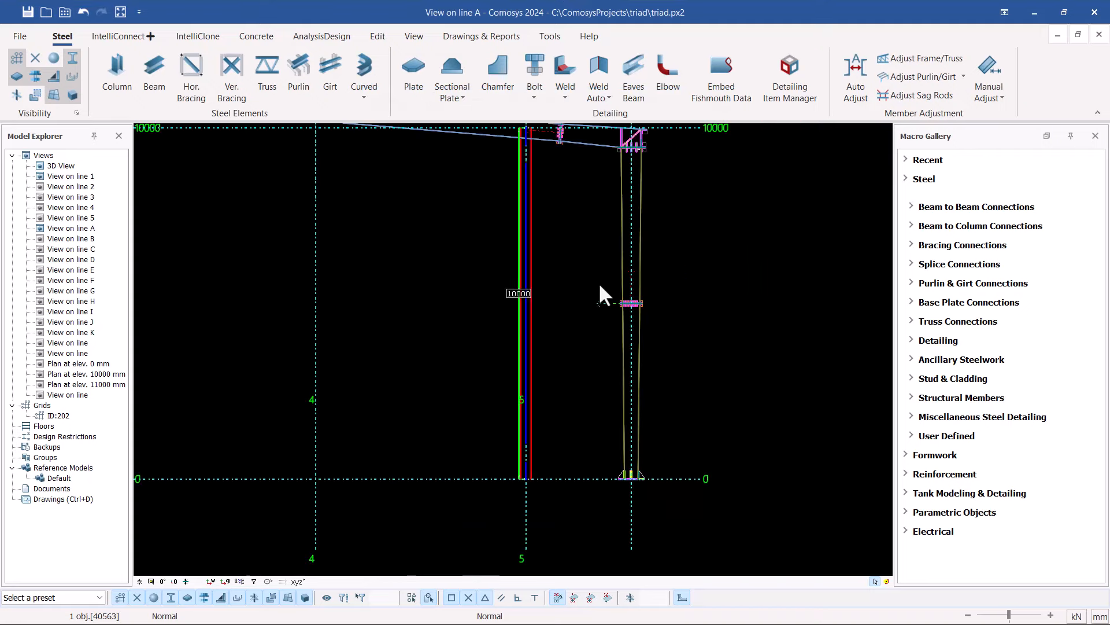
pyautogui.scroll(-2, 653, 238)
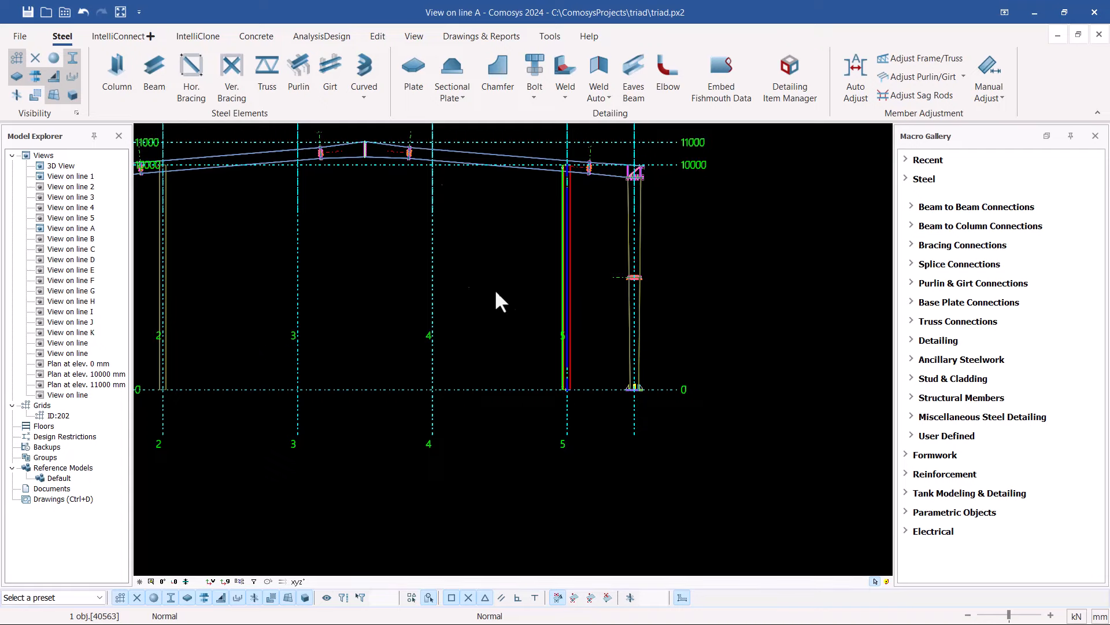
# Step: Measure the vertical distance from elevation 10000 to the underside of the rafter at grid line 4
pyautogui.scroll(3, 430, 177)
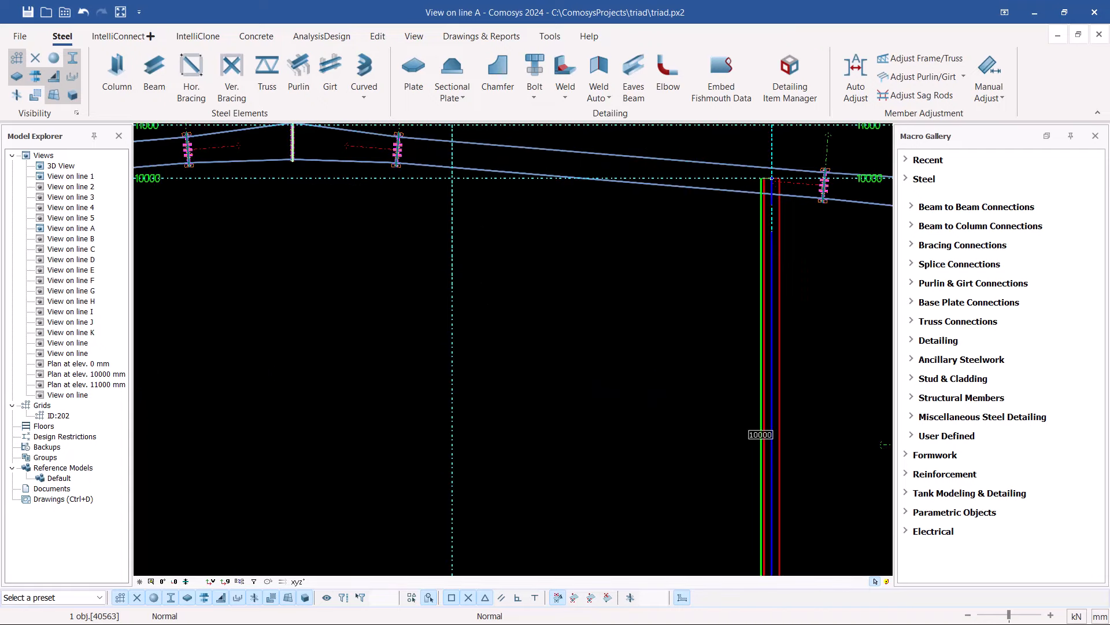
pyautogui.scroll(-2, 452, 229)
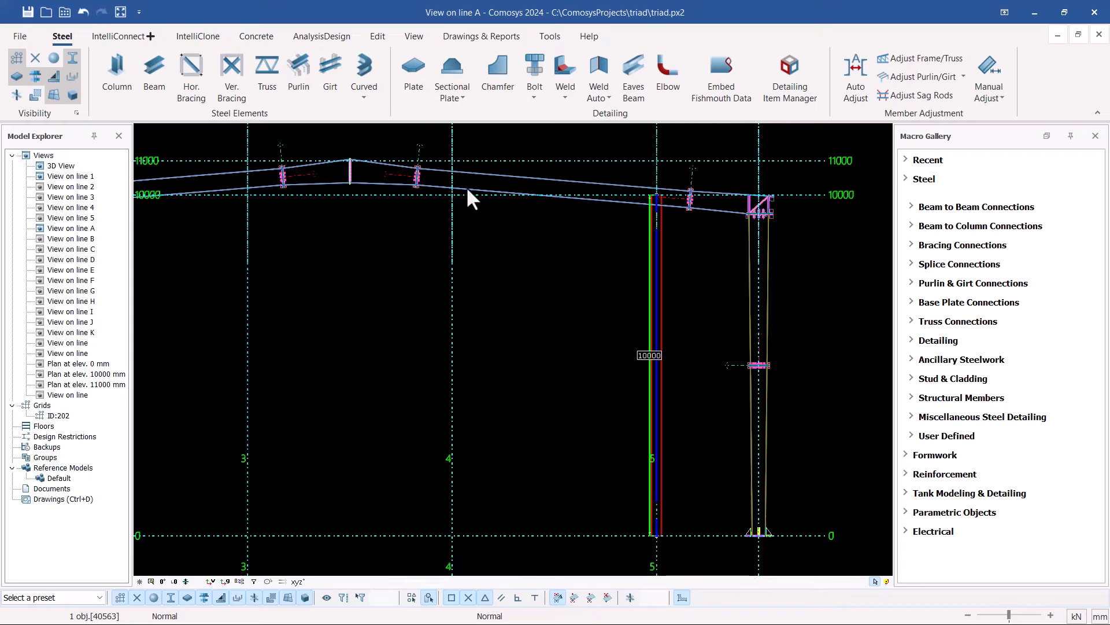
pyautogui.scroll(5, 436, 192)
pyautogui.scroll(3, 426, 200)
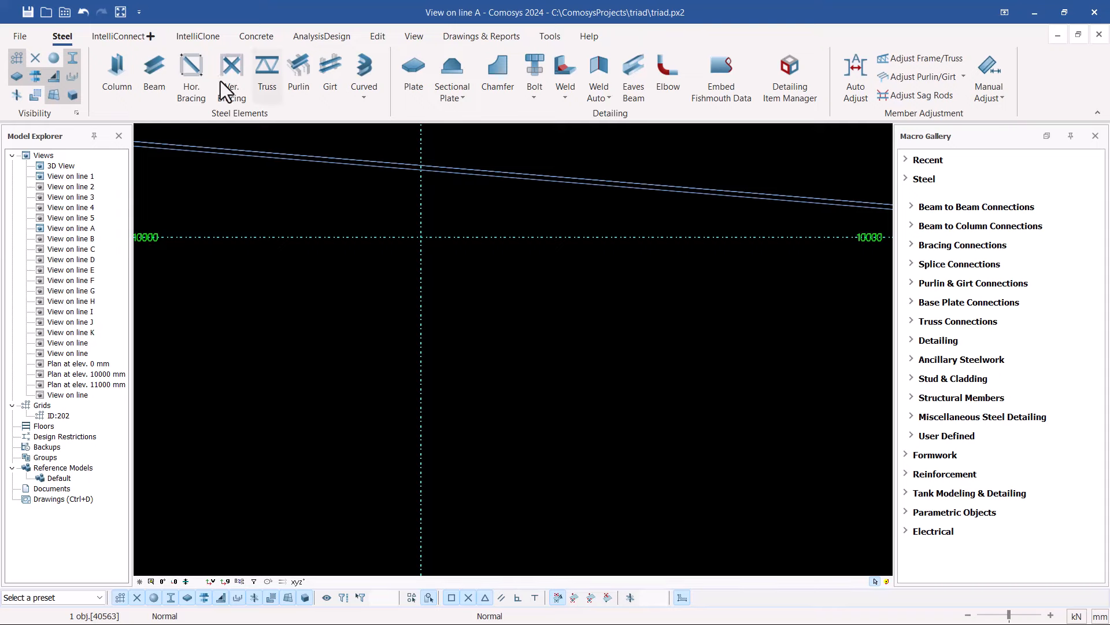
pyautogui.click(383, 37)
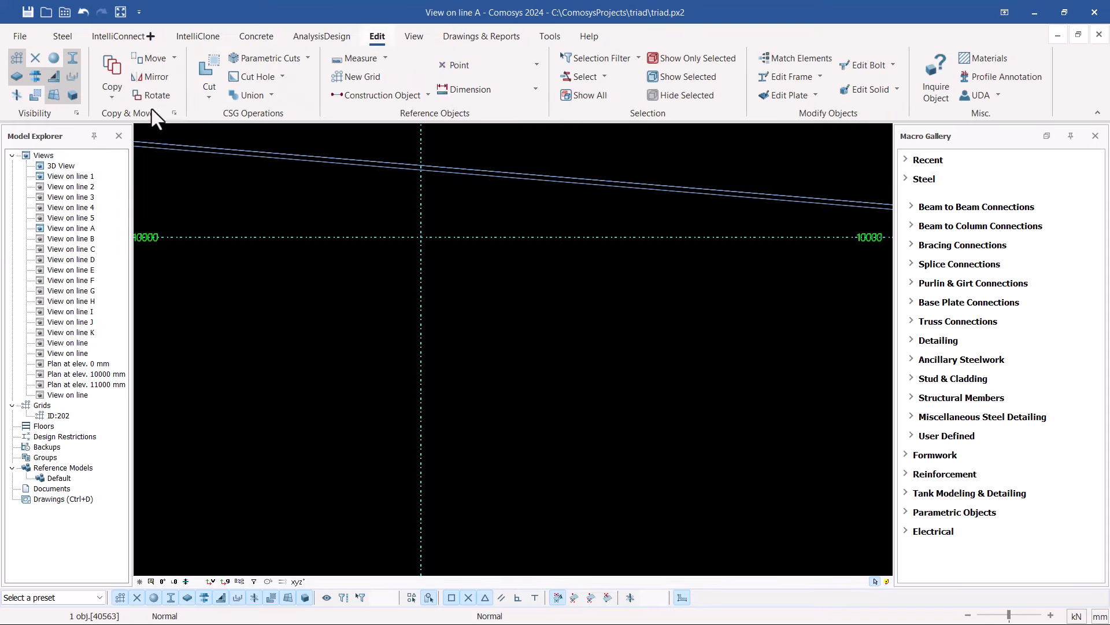
pyautogui.click(385, 58)
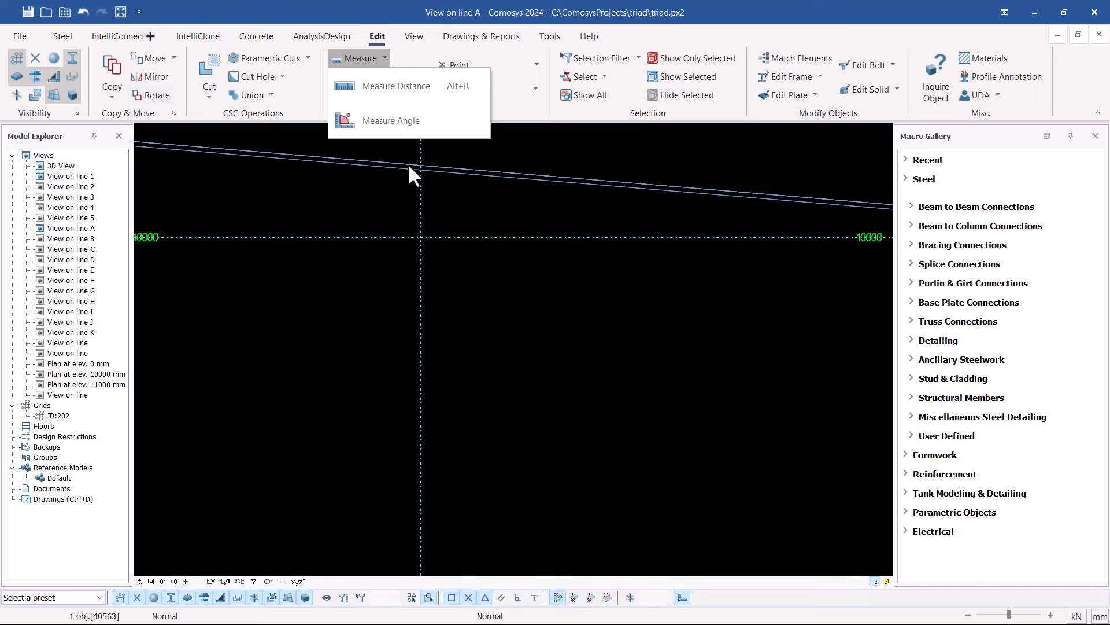
pyautogui.click(380, 93)
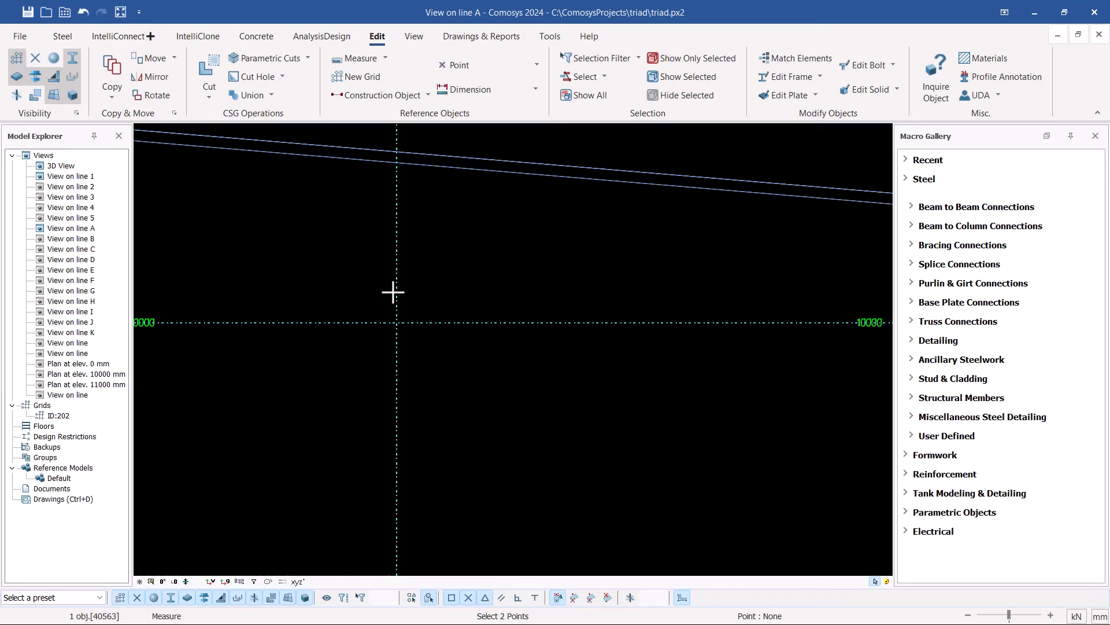
pyautogui.click(397, 323)
pyautogui.scroll(-3, 411, 329)
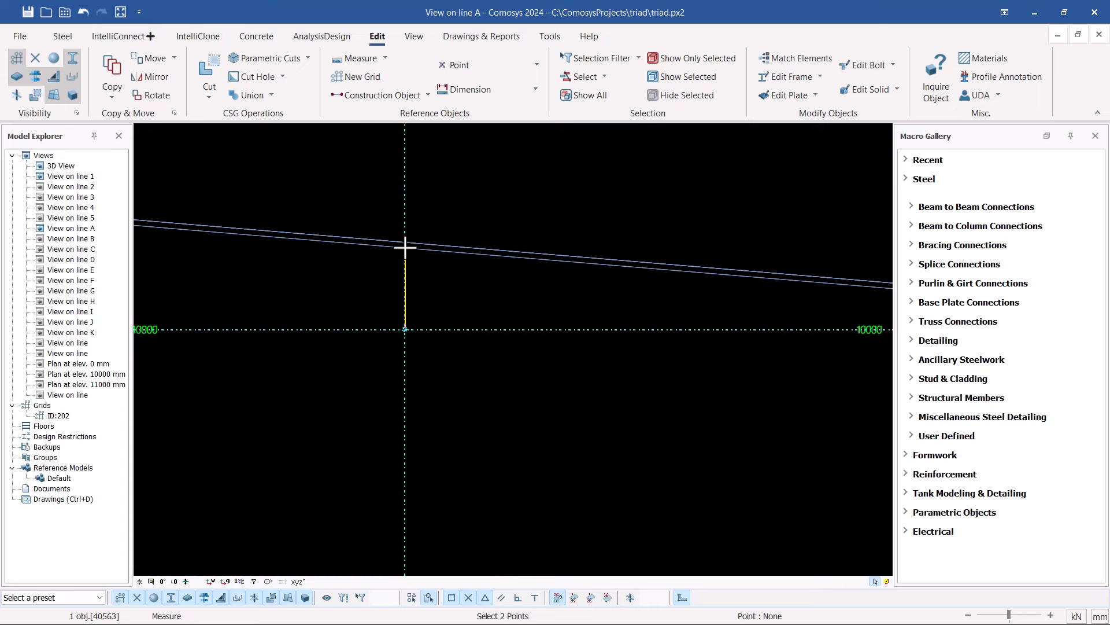
pyautogui.scroll(-3, 407, 328)
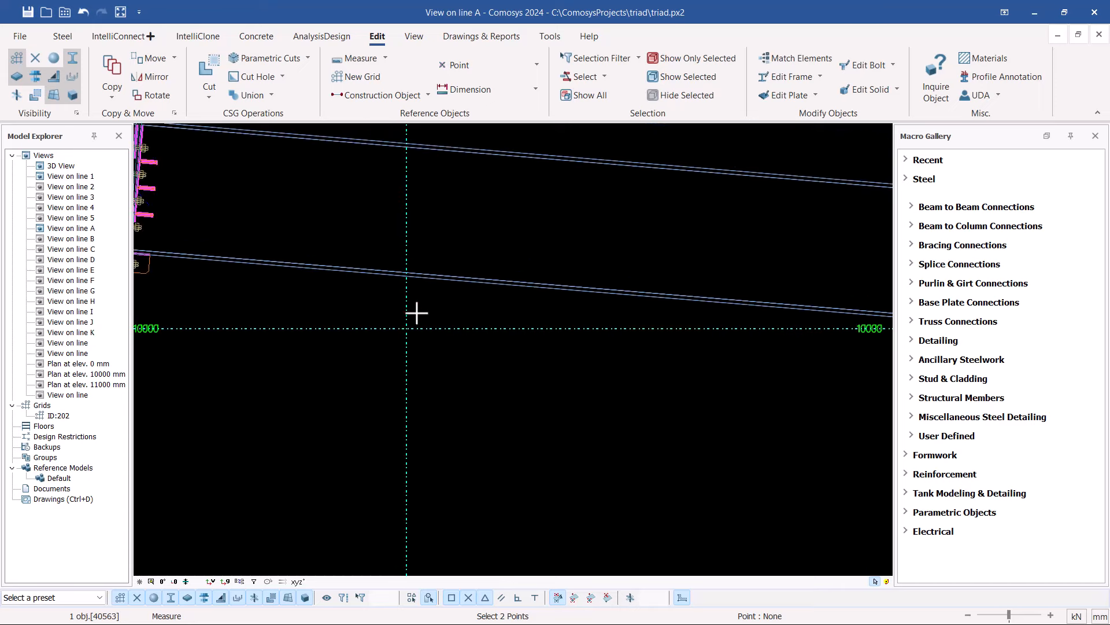
pyautogui.scroll(-2, 416, 167)
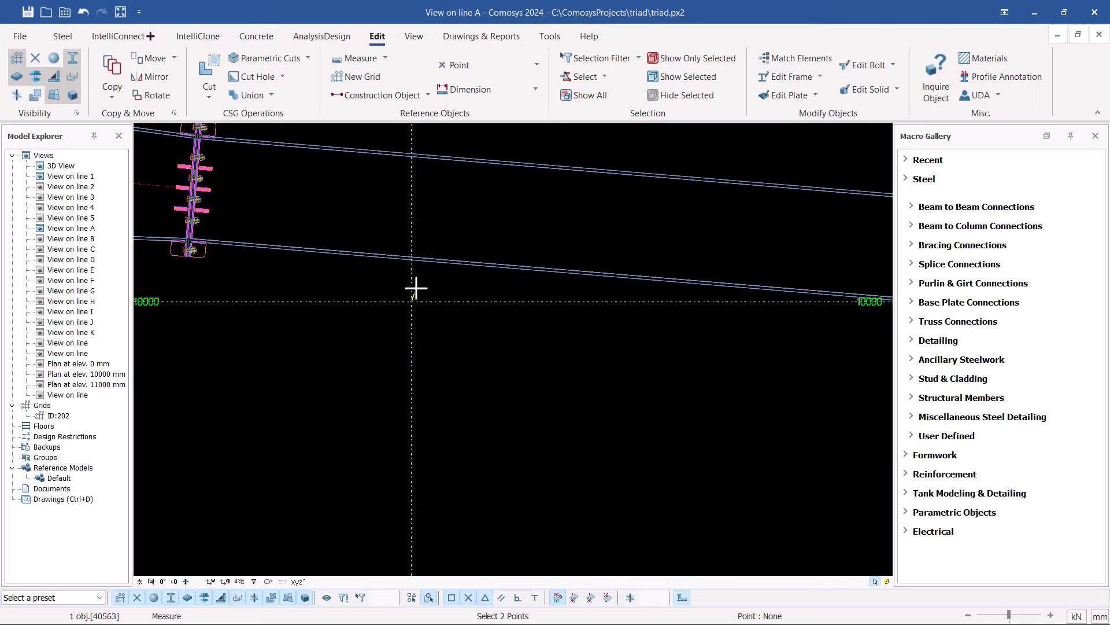
pyautogui.scroll(3, 417, 289)
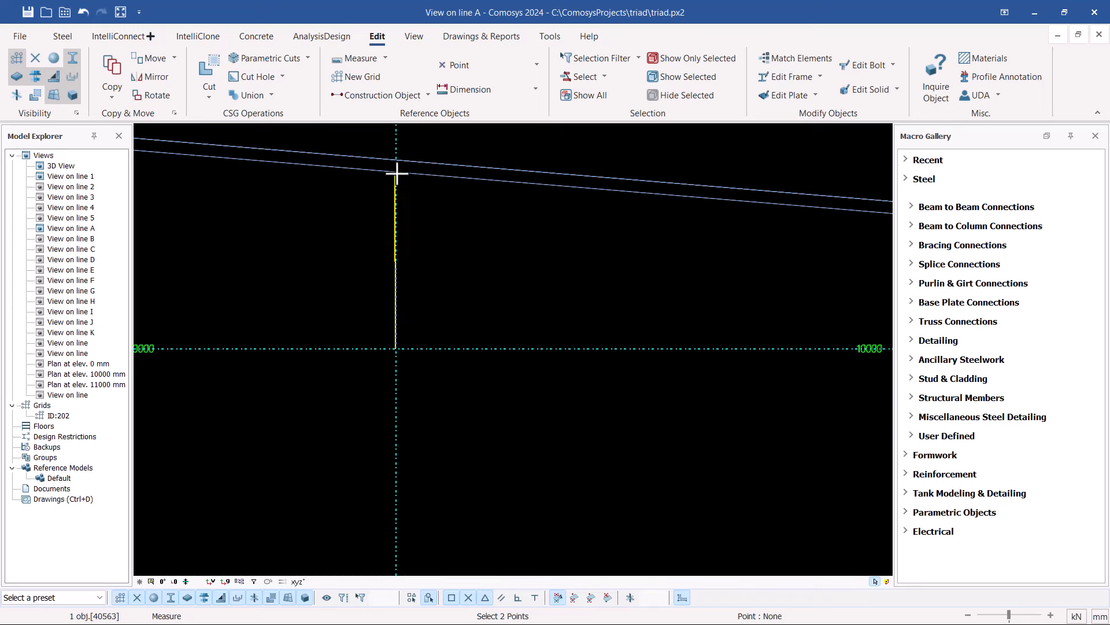
pyautogui.click(397, 173)
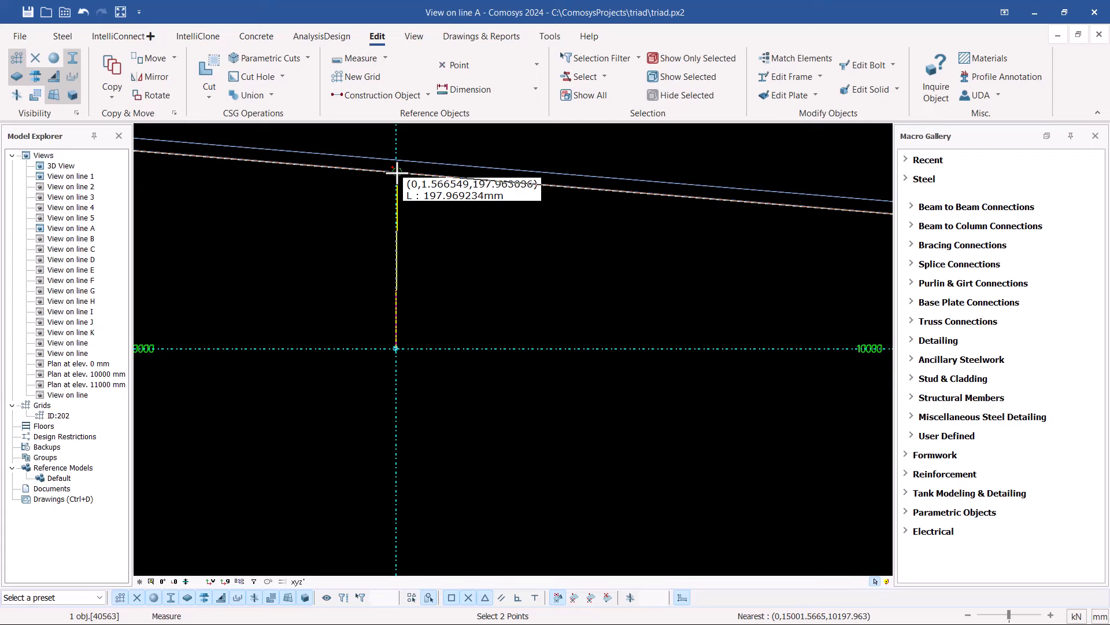
pyautogui.rightClick(468, 202)
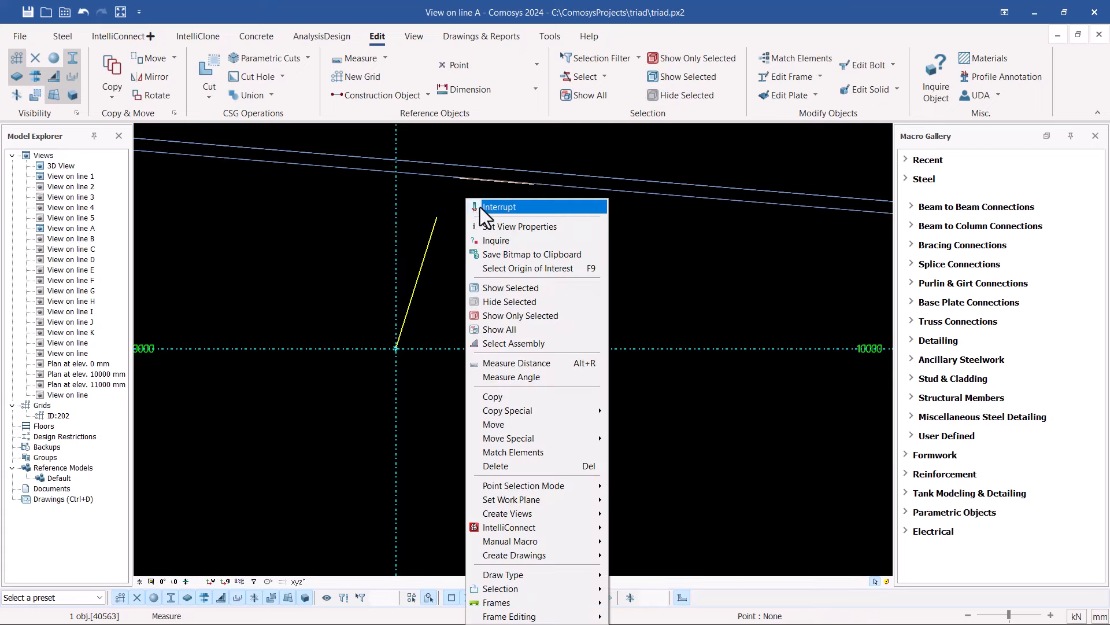
pyautogui.click(481, 207)
# Step: Place a steel column at the intersection of grid line 4 and elevation 0 in the line A view
pyautogui.scroll(-6, 415, 254)
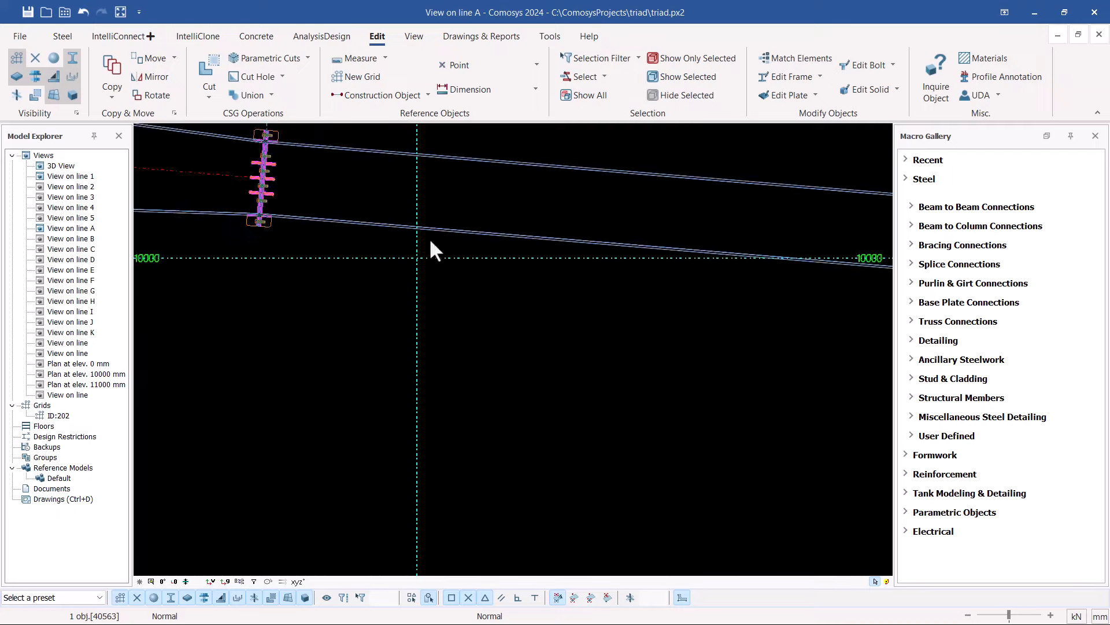
pyautogui.click(63, 37)
pyautogui.click(114, 72)
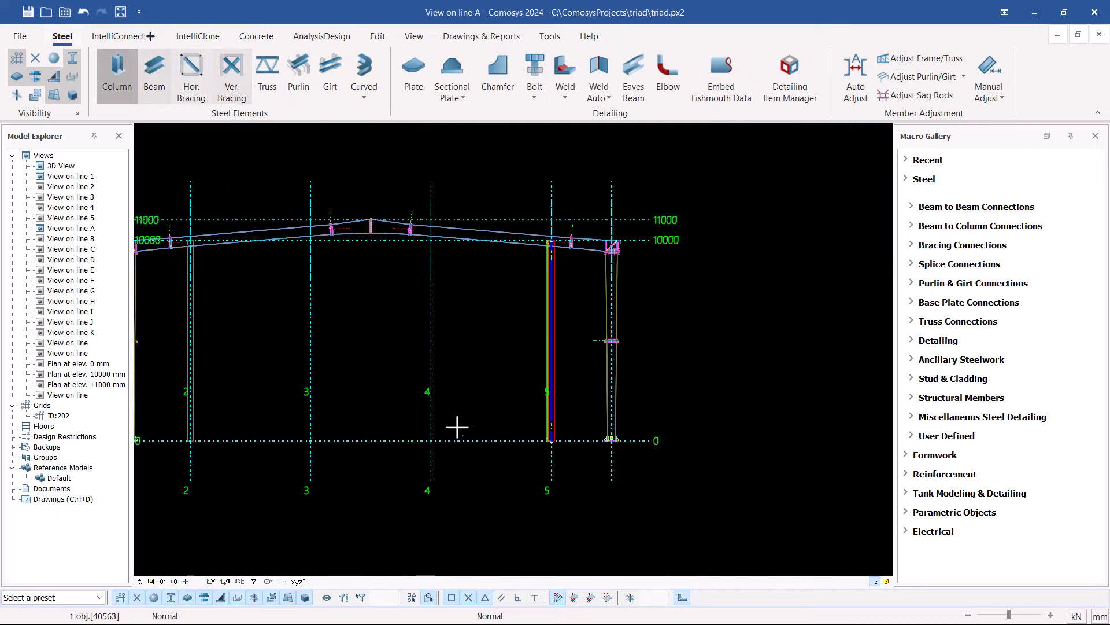
pyautogui.click(431, 441)
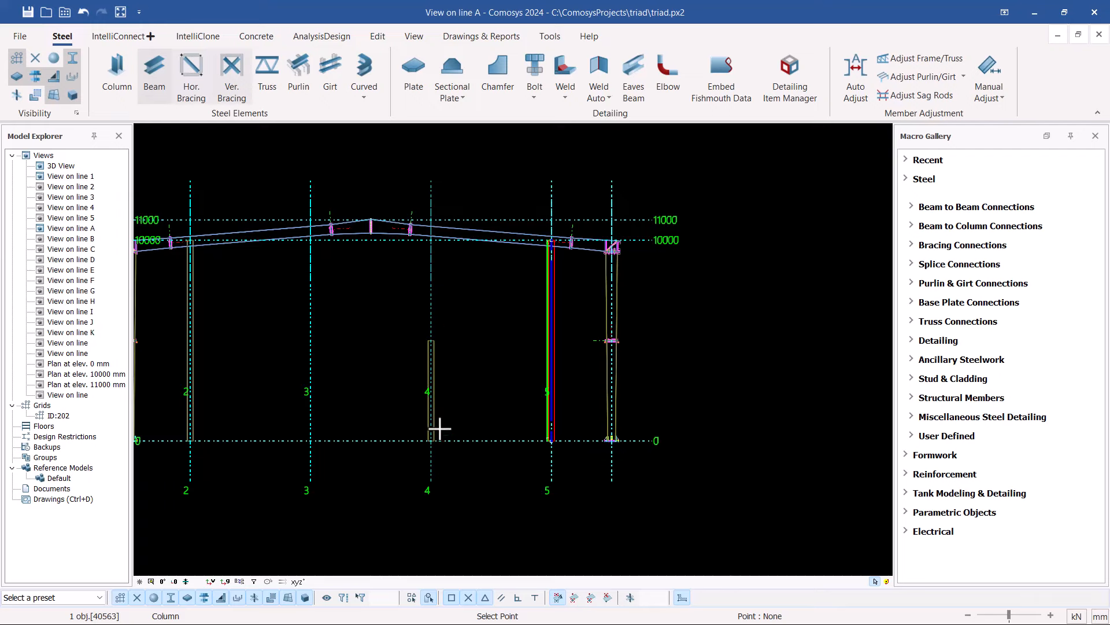
pyautogui.rightClick(459, 324)
pyautogui.click(493, 207)
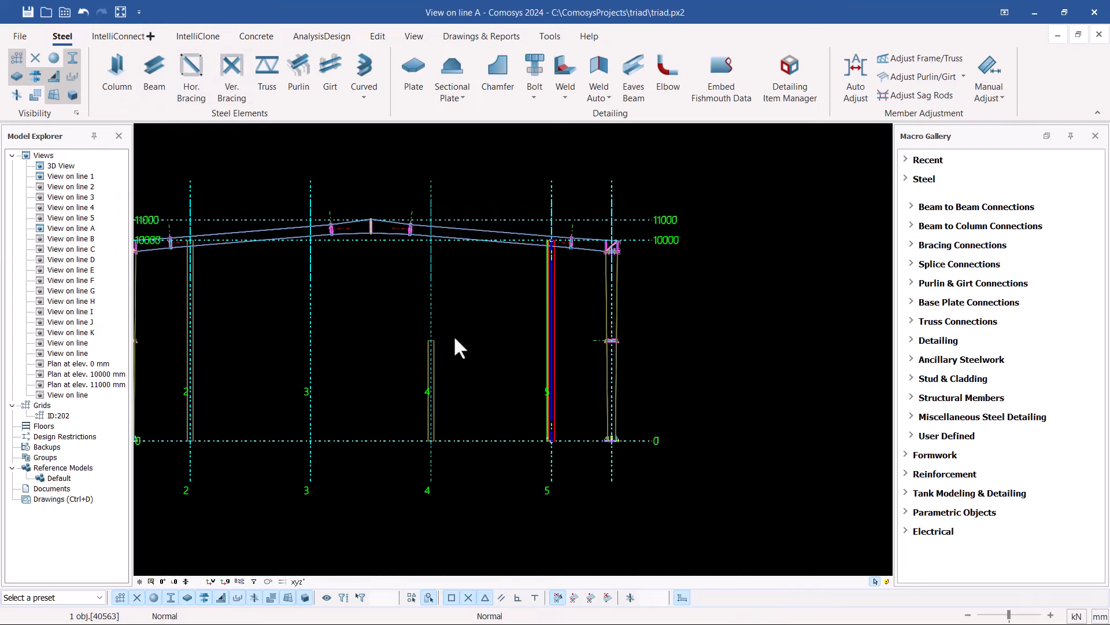
# Step: Set the height of the IPE300 column on grid line 4 to 10200 mm
pyautogui.scroll(5, 445, 335)
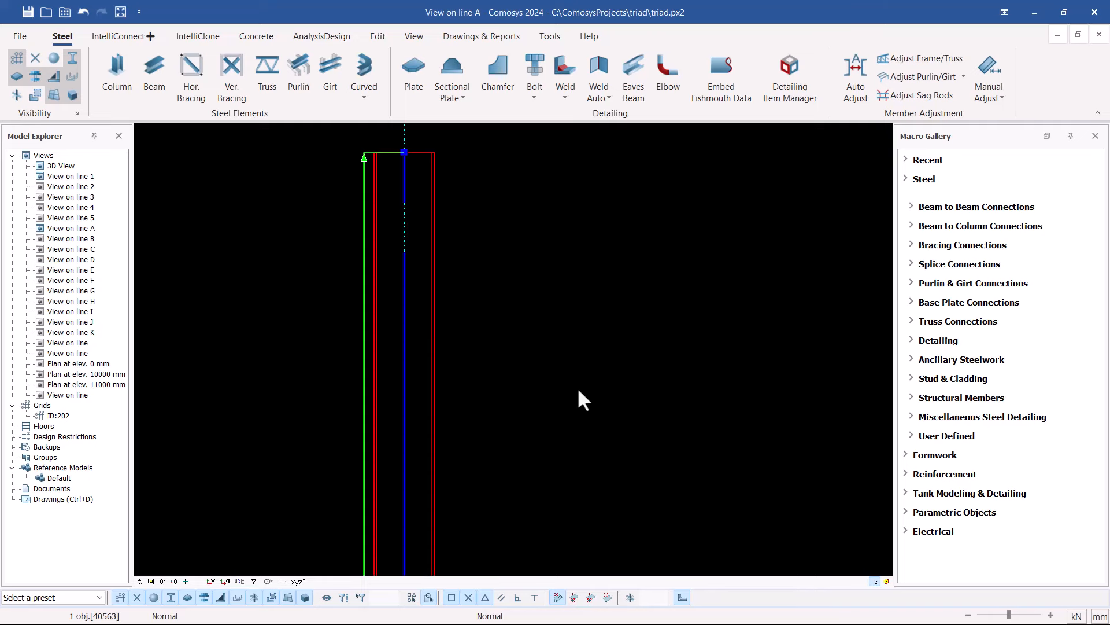
pyautogui.press('Return')
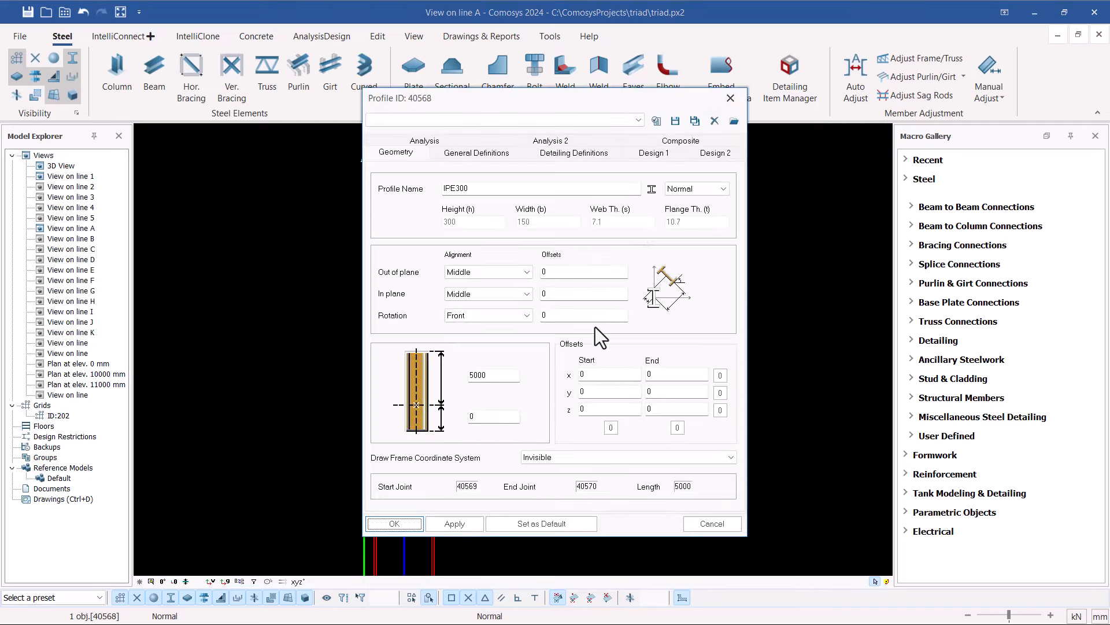
pyautogui.moveTo(495, 102); pyautogui.dragTo(349, 82)
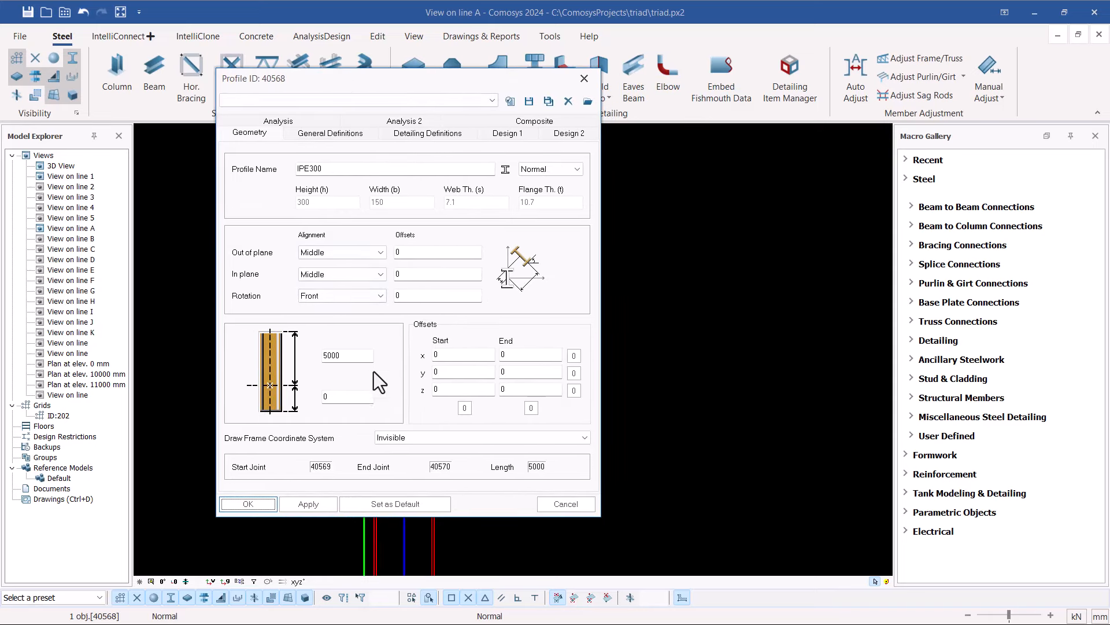
pyautogui.doubleClick(347, 356)
pyautogui.write('1')
pyautogui.write('200')
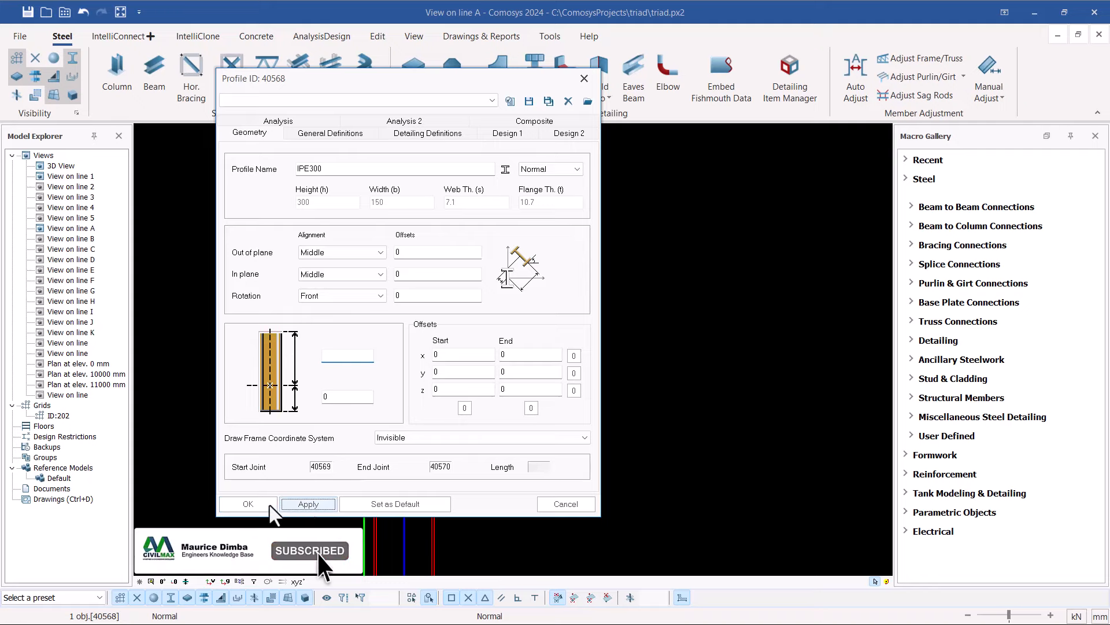
pyautogui.click(248, 504)
pyautogui.scroll(-4, 446, 357)
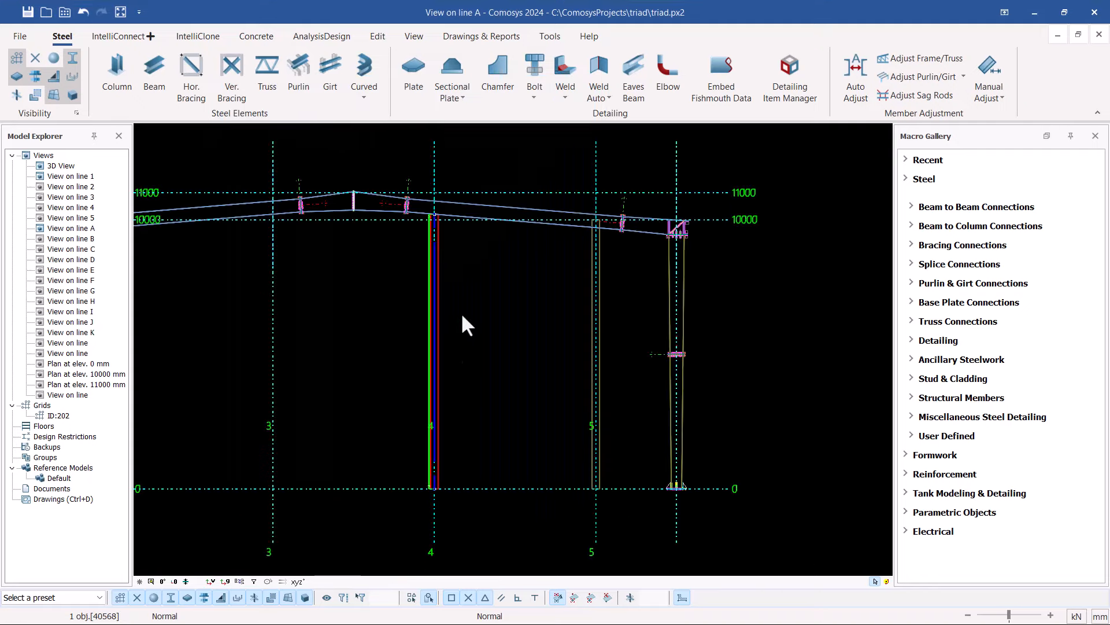
pyautogui.scroll(5, 460, 312)
pyautogui.scroll(1, 445, 222)
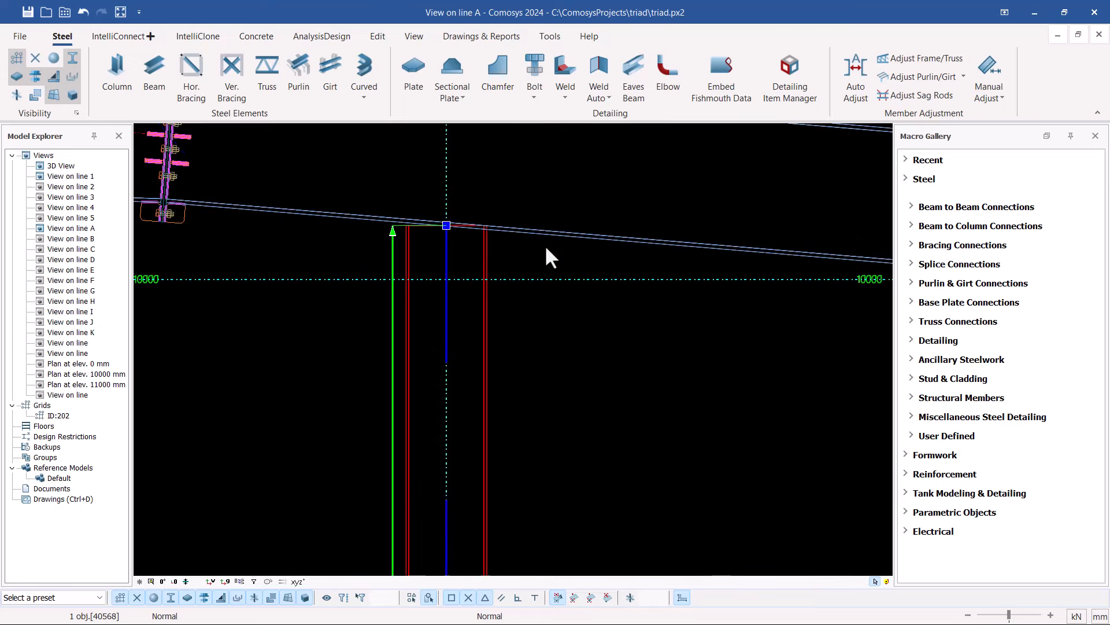
# Step: Copy the column on grid line 4 from its base point to the intersection of grid line 3 and elevation 0
pyautogui.scroll(-4, 452, 224)
pyautogui.rightClick(515, 278)
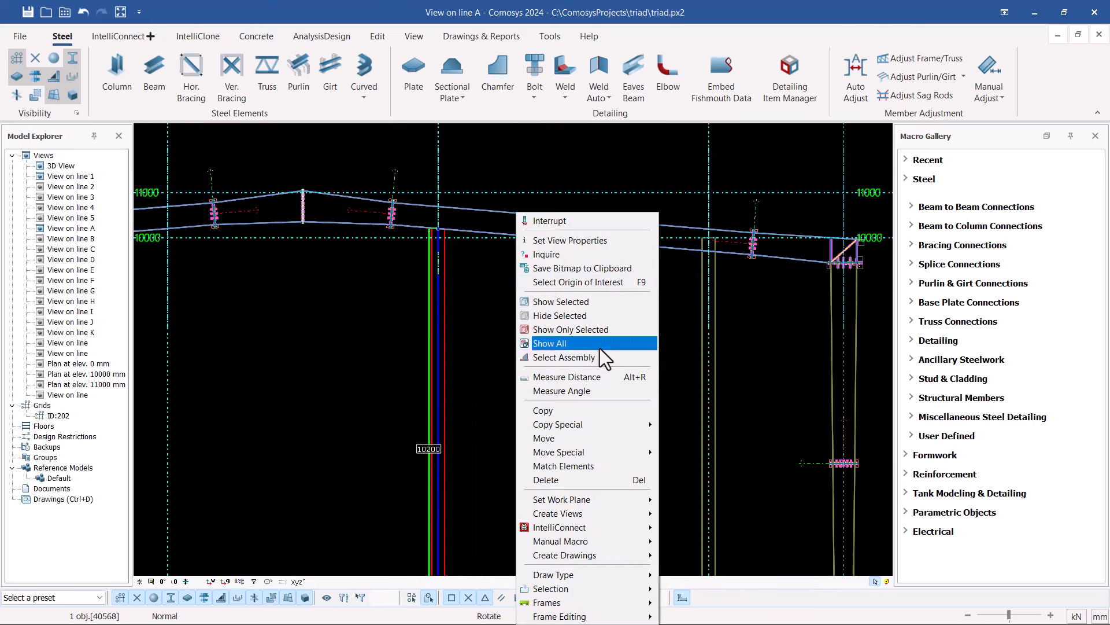
pyautogui.click(553, 413)
pyautogui.scroll(-4, 471, 315)
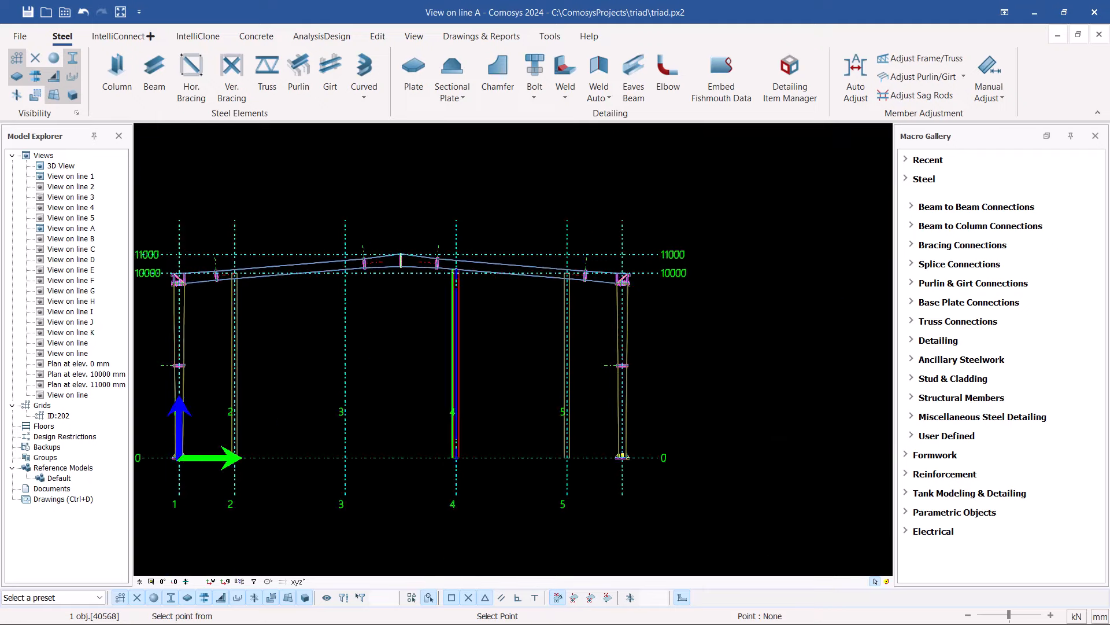
pyautogui.scroll(10, 480, 465)
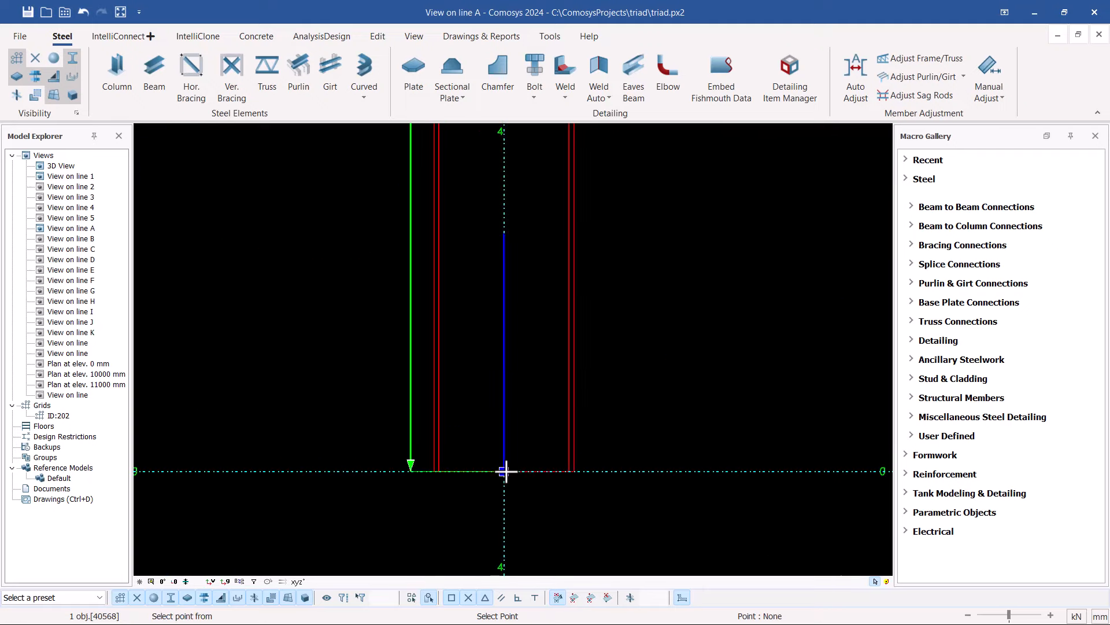
pyautogui.click(504, 472)
pyautogui.scroll(-3, 607, 380)
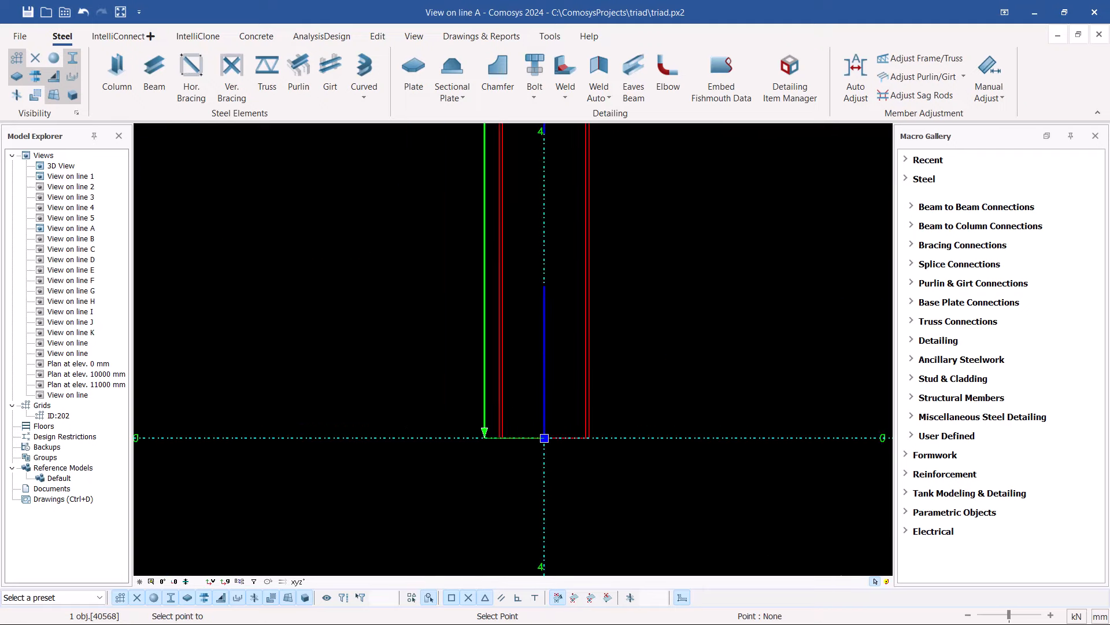
pyautogui.scroll(-4, 501, 427)
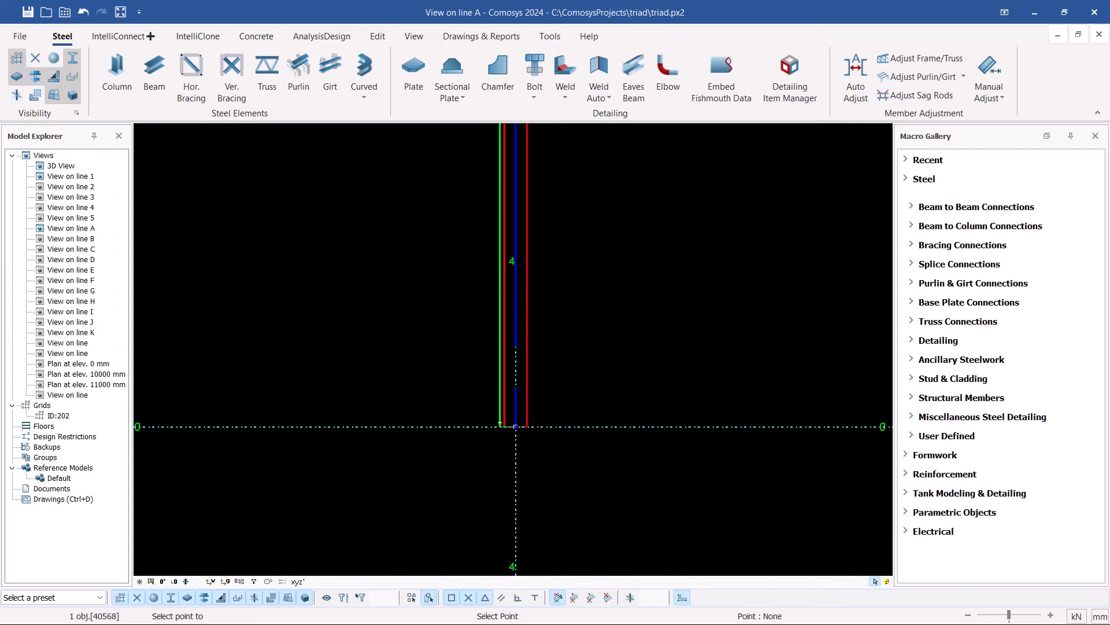
pyautogui.scroll(-2, 391, 347)
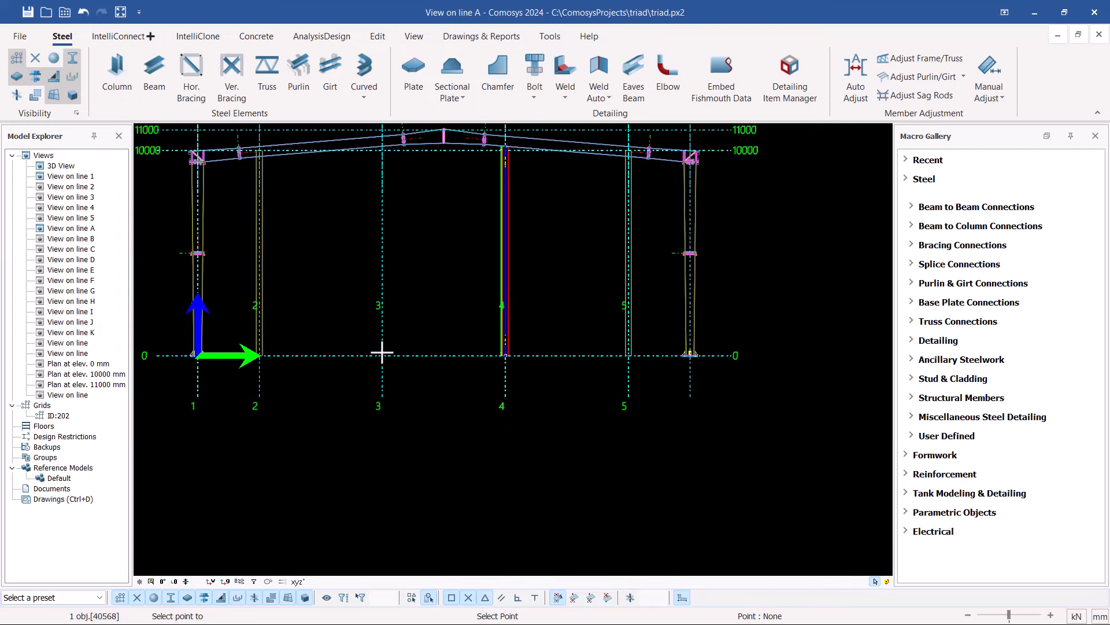
pyautogui.scroll(2, 387, 356)
pyautogui.scroll(3, 387, 356)
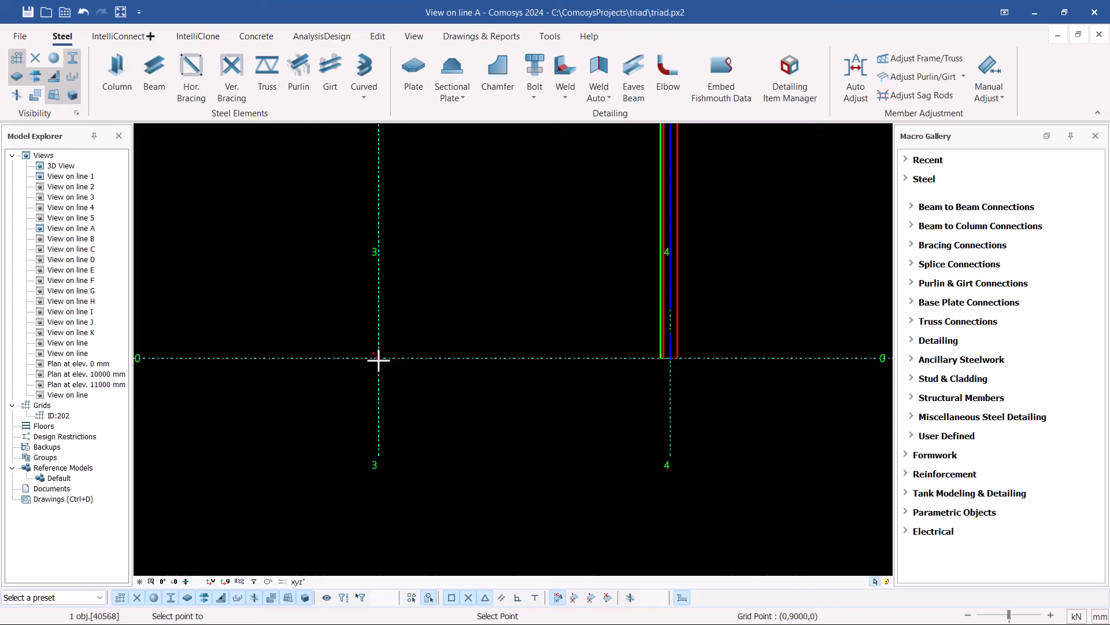
pyautogui.click(379, 358)
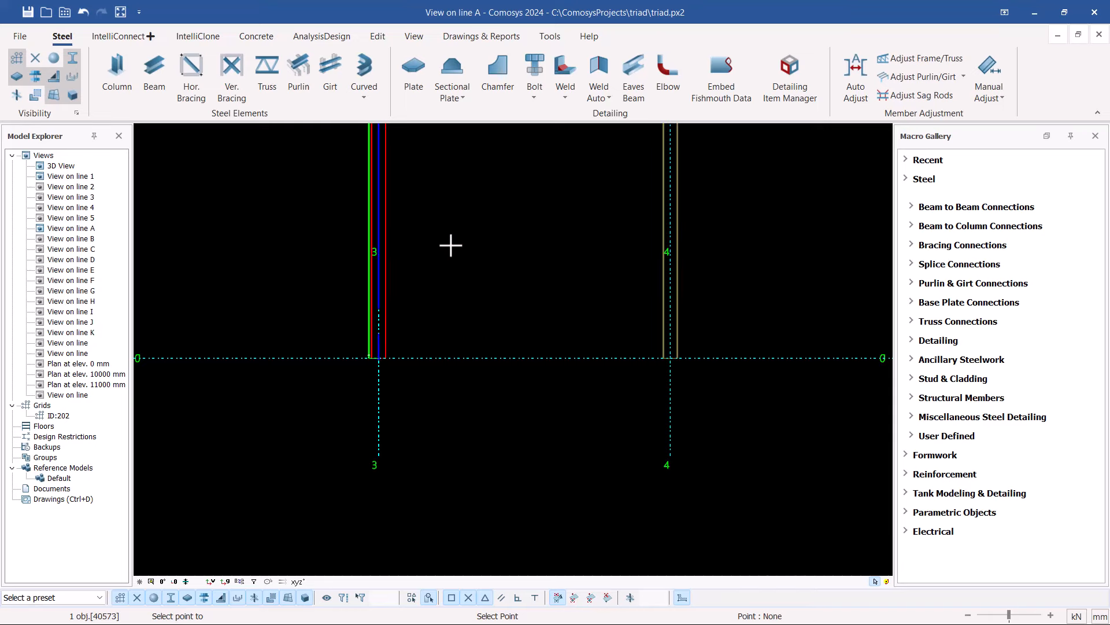
pyautogui.press('Escape')
pyautogui.press('Escape')
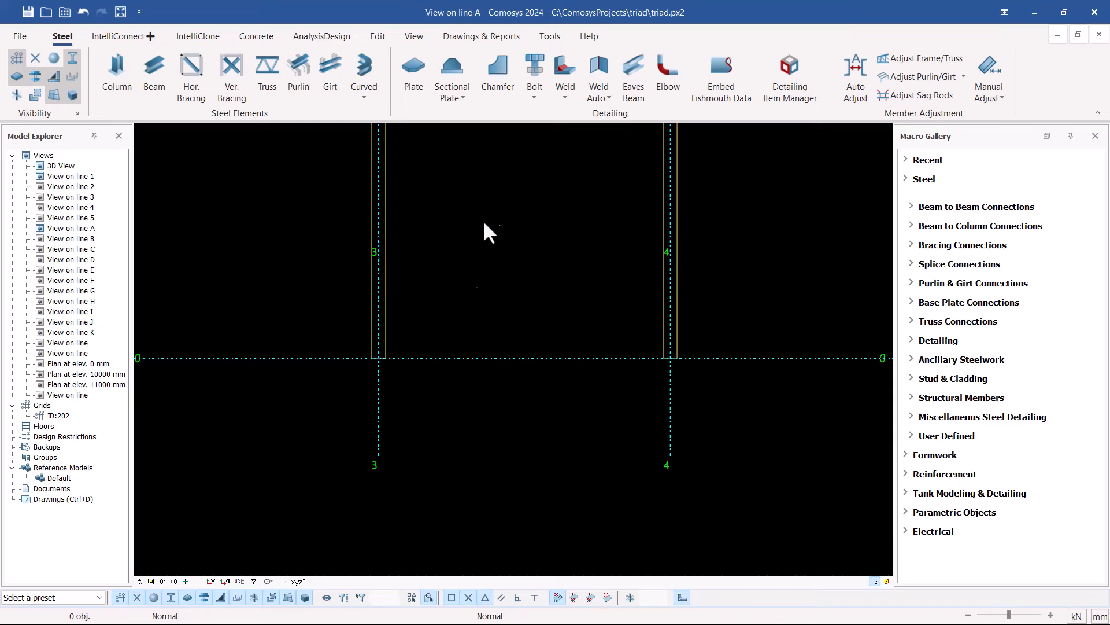
# Step: Examine in the 3D view how the tops of the intermediate gable columns meet the line A rafter
pyautogui.scroll(-4, 464, 370)
pyautogui.scroll(5, 471, 297)
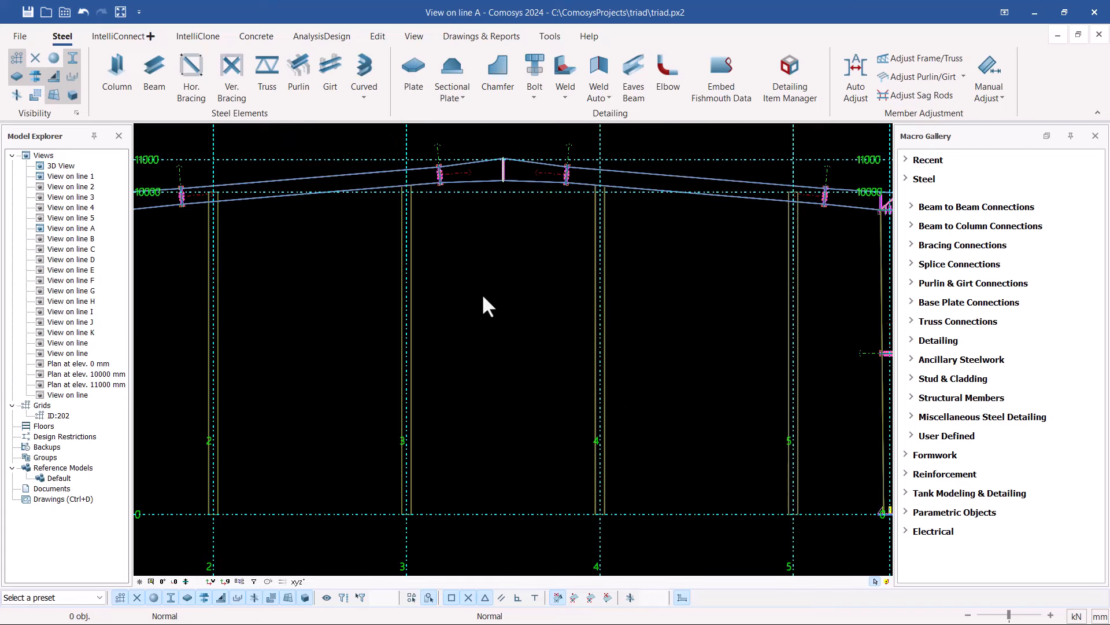
pyautogui.doubleClick(61, 166)
pyautogui.scroll(-5, 463, 243)
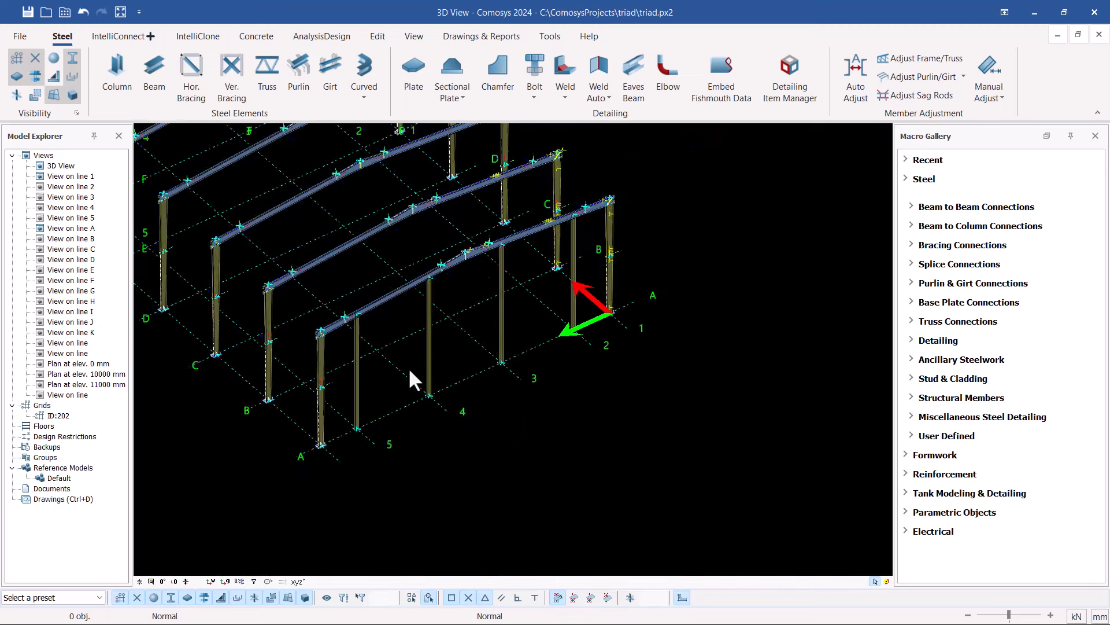
pyautogui.scroll(6, 408, 370)
pyautogui.scroll(-5, 605, 220)
pyautogui.scroll(6, 605, 217)
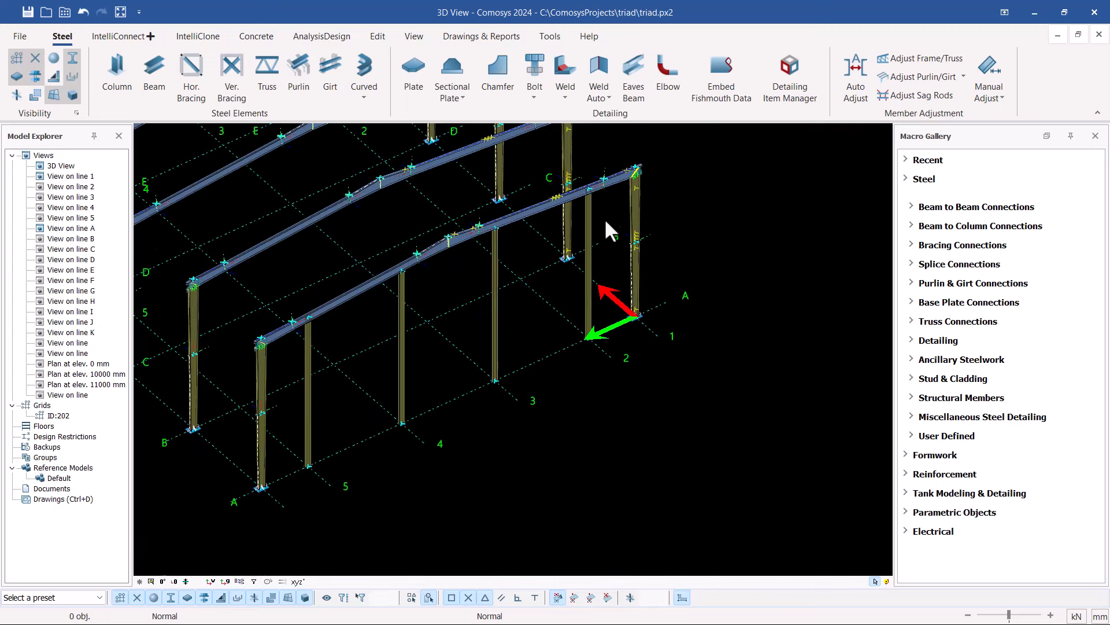
pyautogui.scroll(5, 612, 240)
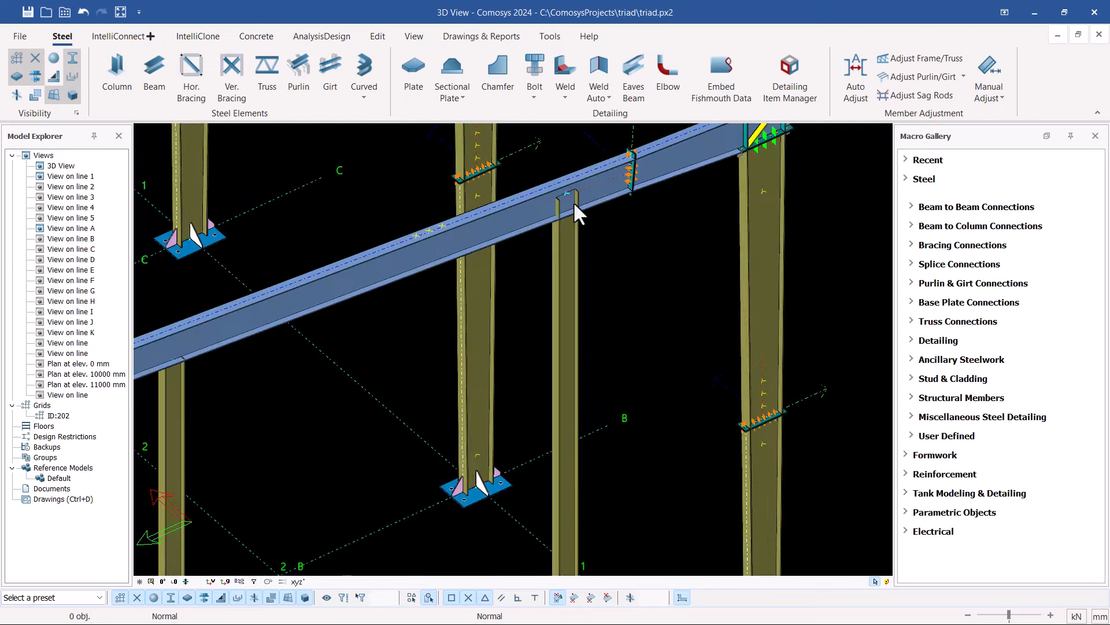
# Step: Connect the line A rafter to the intermediate gable column nearest grid line 5 with a PEB End Plate to Flange connection
pyautogui.scroll(-5, 578, 211)
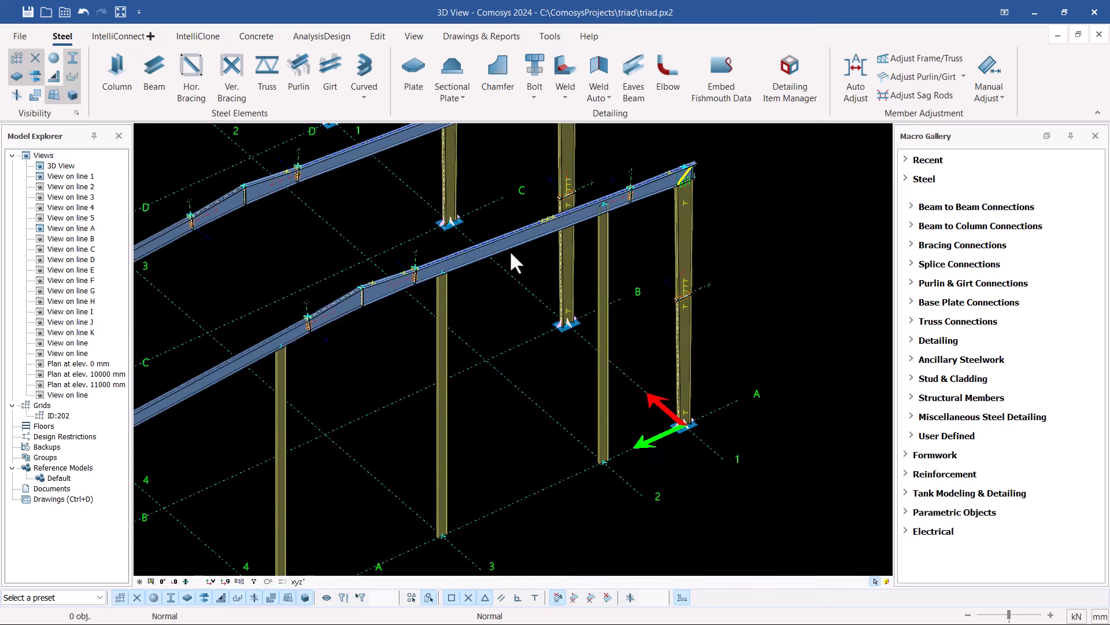
pyautogui.scroll(-1, 397, 300)
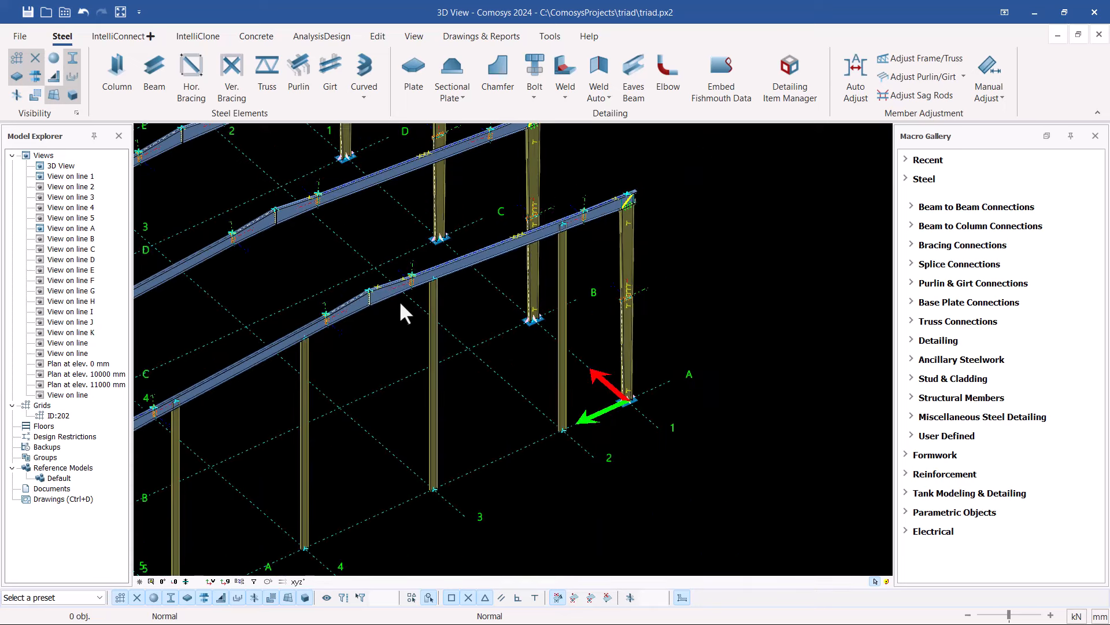
pyautogui.scroll(2, 165, 416)
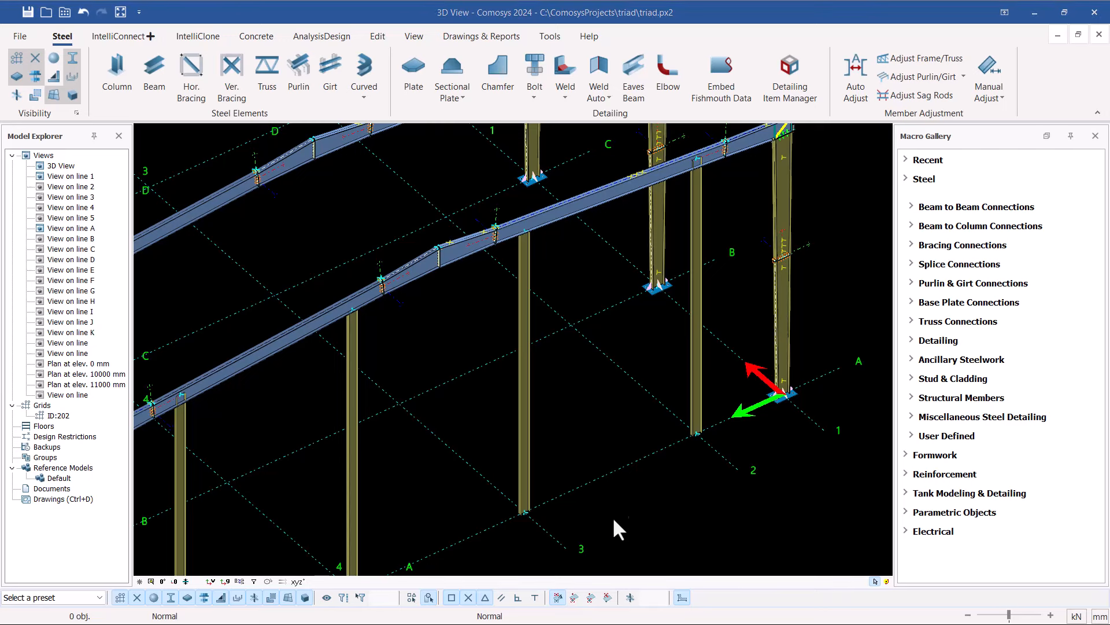
pyautogui.click(912, 224)
pyautogui.scroll(-2, 990, 391)
pyautogui.scroll(-5, 986, 382)
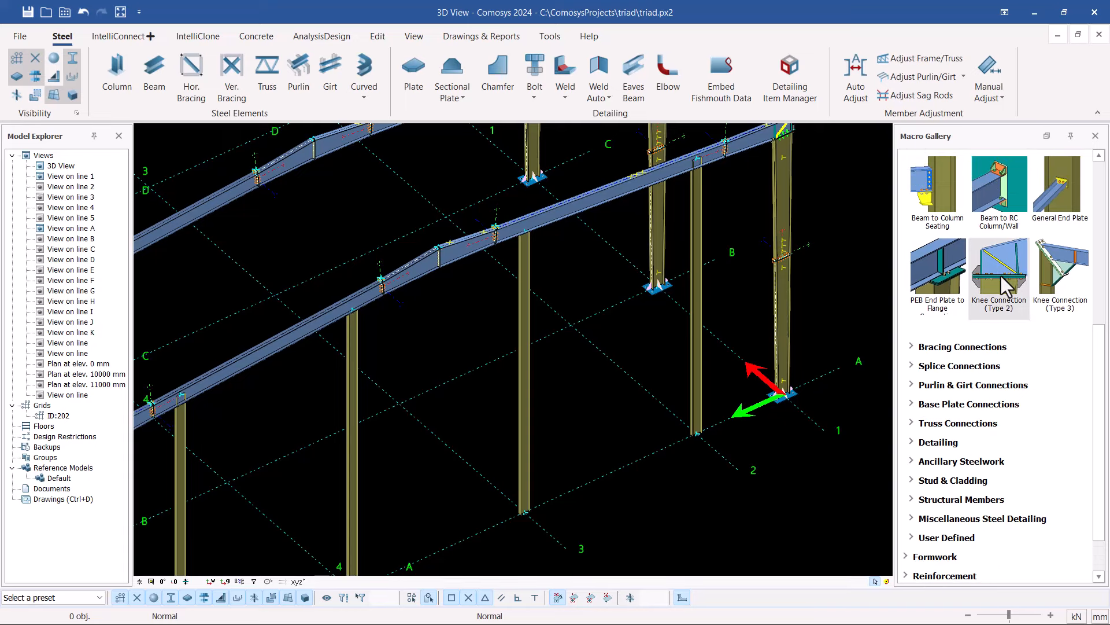
pyautogui.click(950, 307)
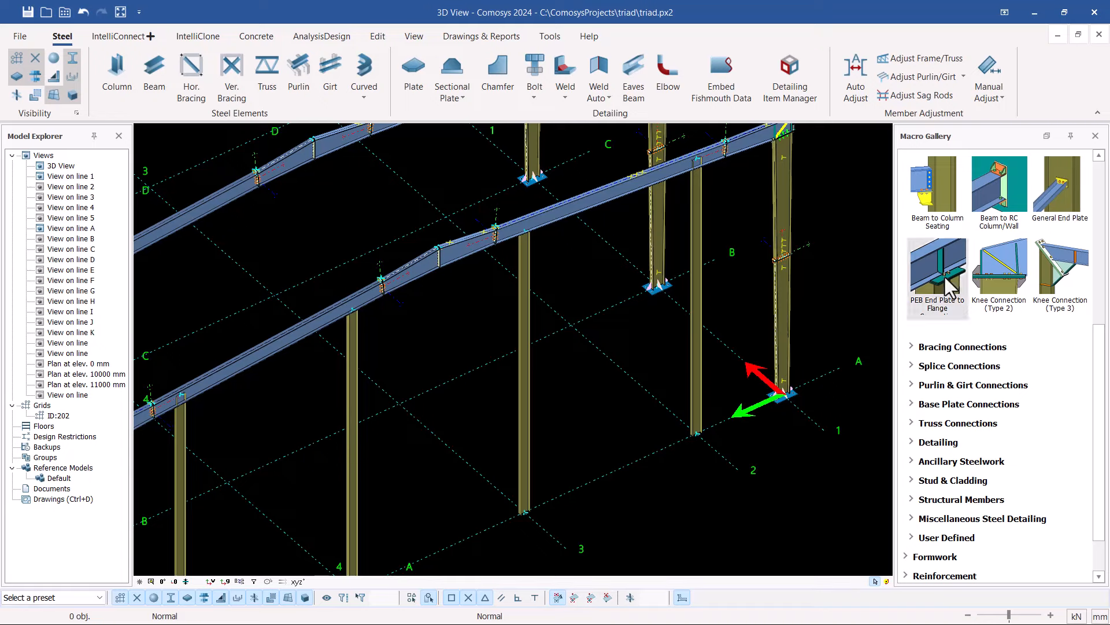
pyautogui.scroll(-3, 600, 318)
pyautogui.scroll(3, 347, 402)
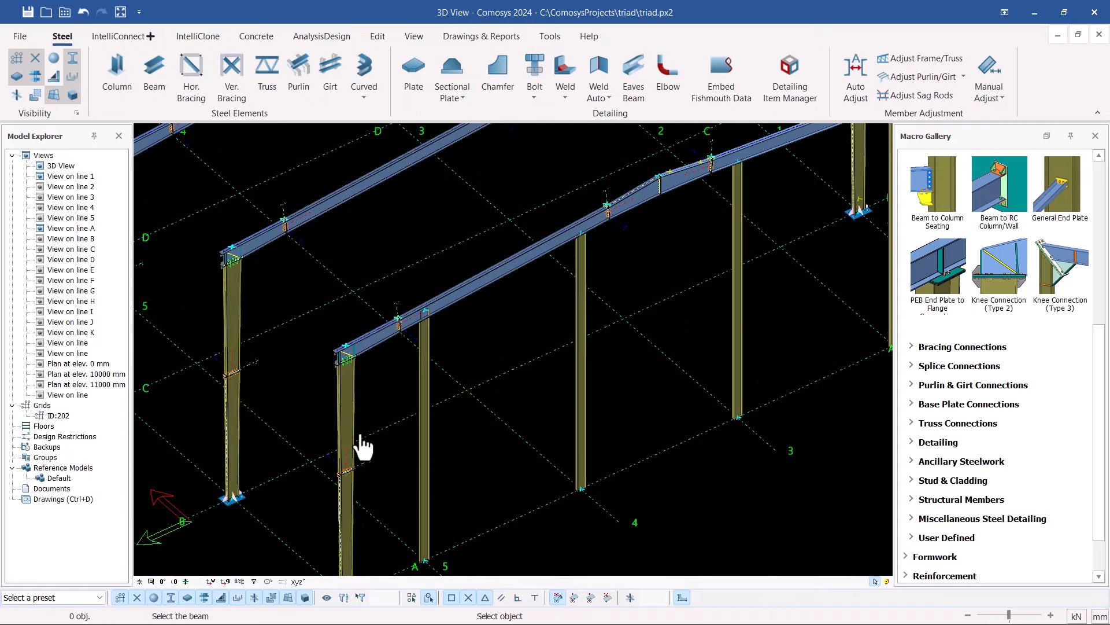
pyautogui.scroll(3, 430, 341)
pyautogui.scroll(5, 405, 261)
pyautogui.click(463, 238)
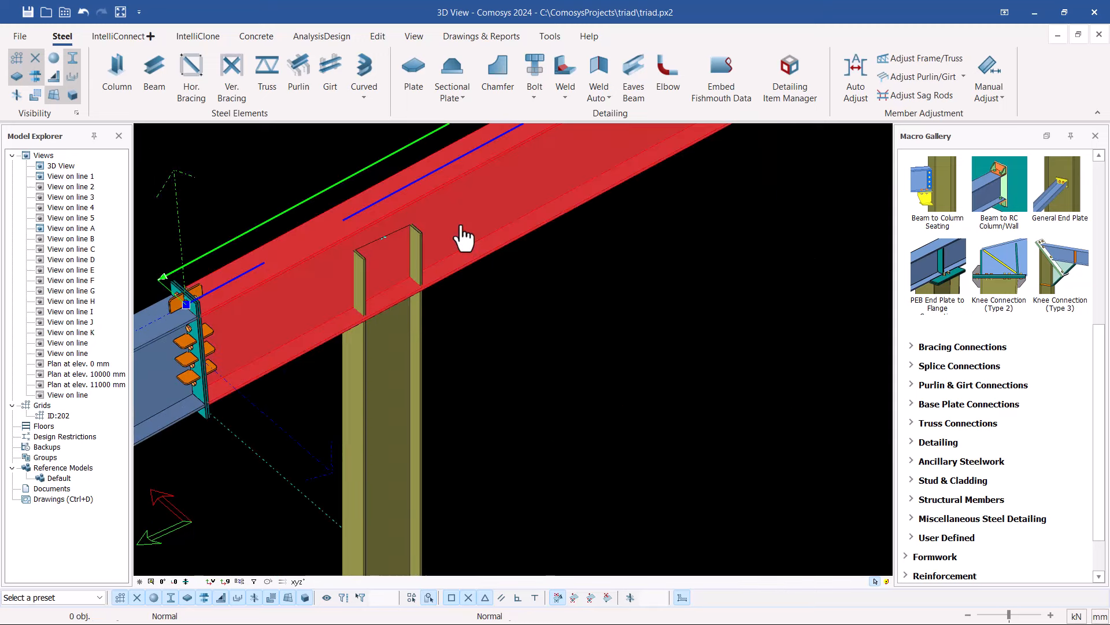
pyautogui.click(414, 341)
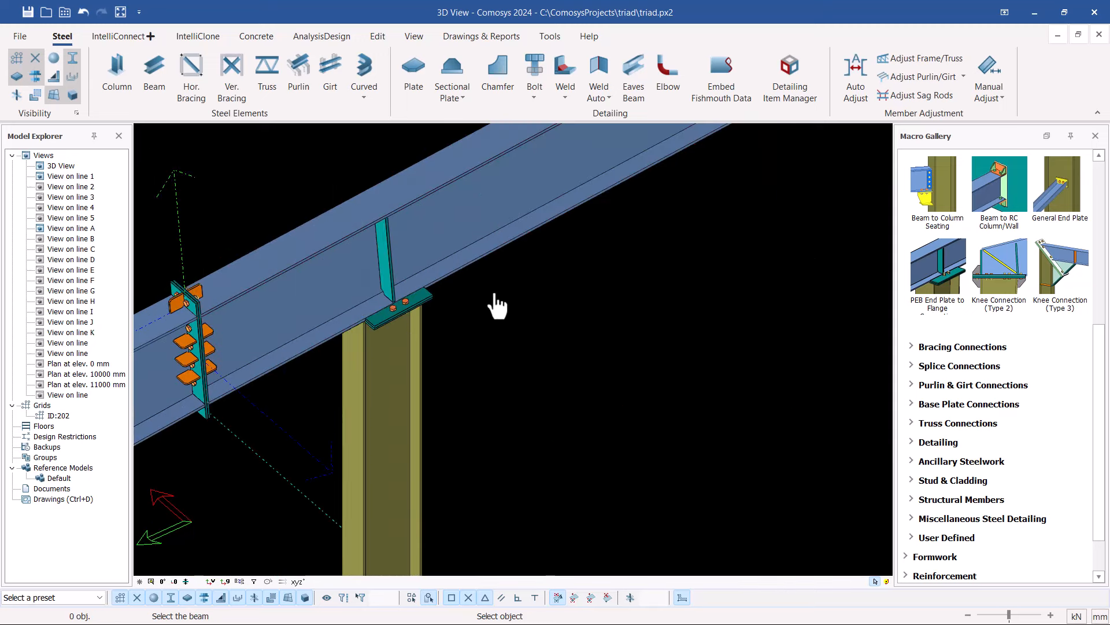
# Step: Examine the end plates, stiffener and bolts of the new connection at the gable column top
pyautogui.scroll(4, 403, 302)
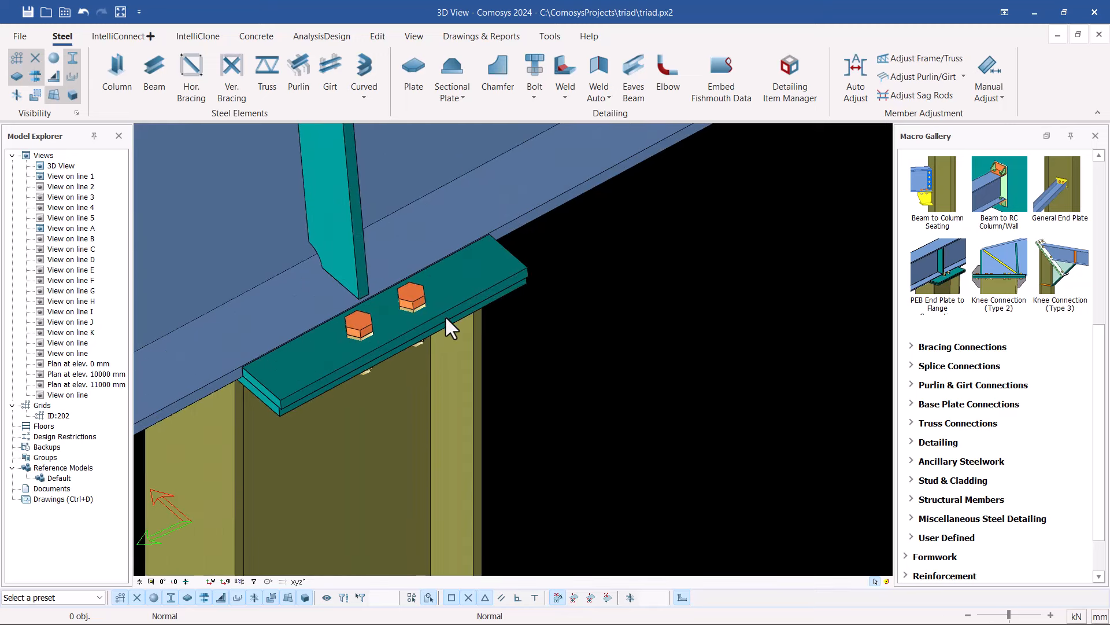
pyautogui.scroll(-3, 237, 322)
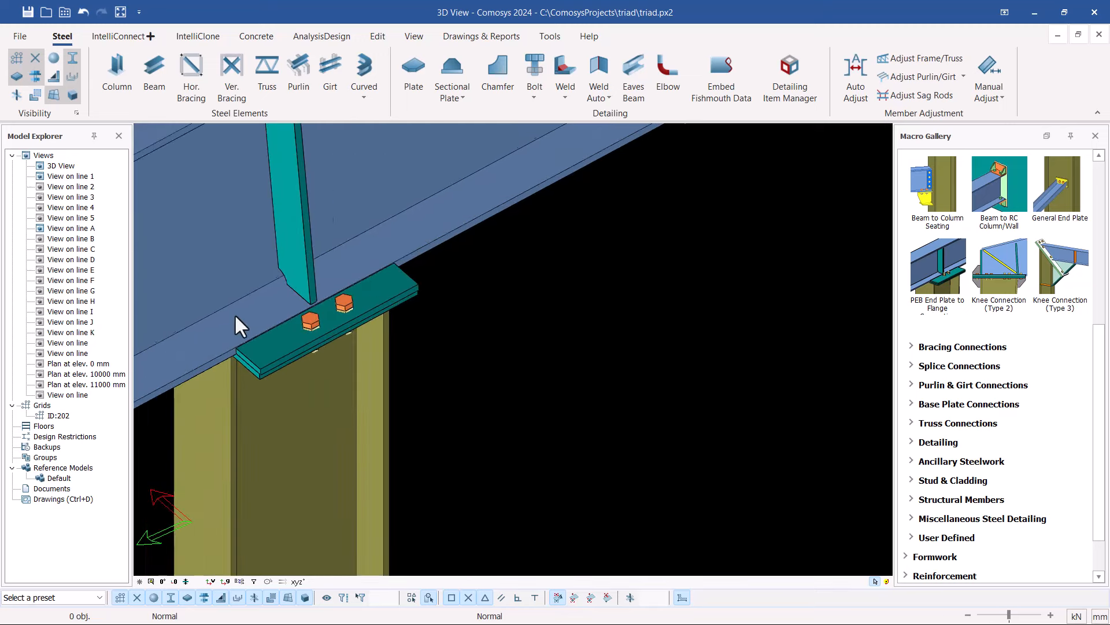
pyautogui.click(392, 292)
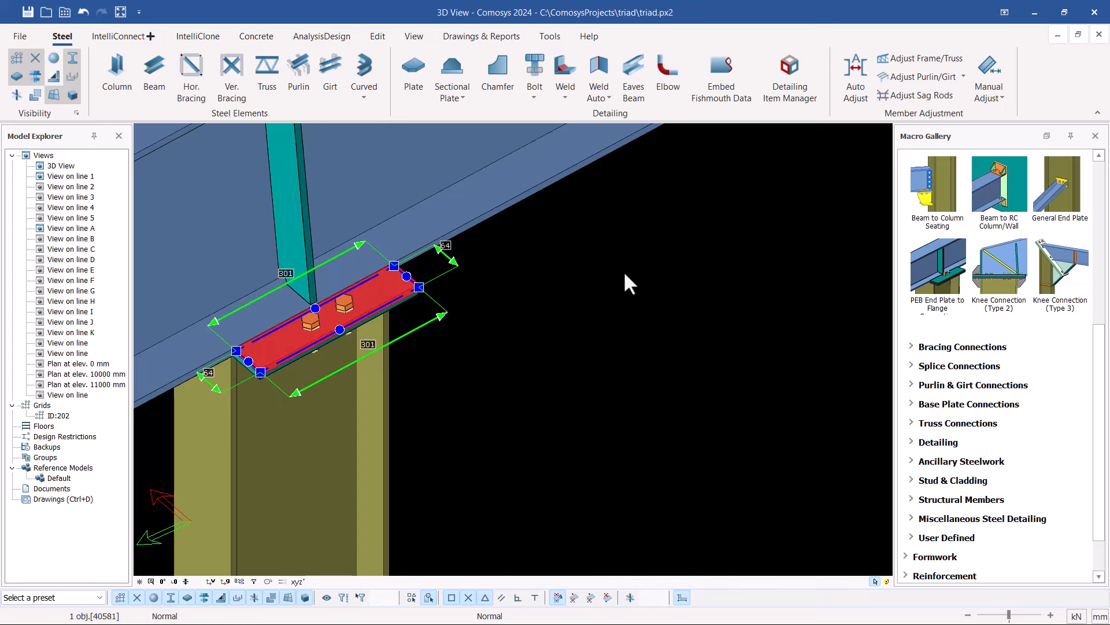
pyautogui.press('Escape')
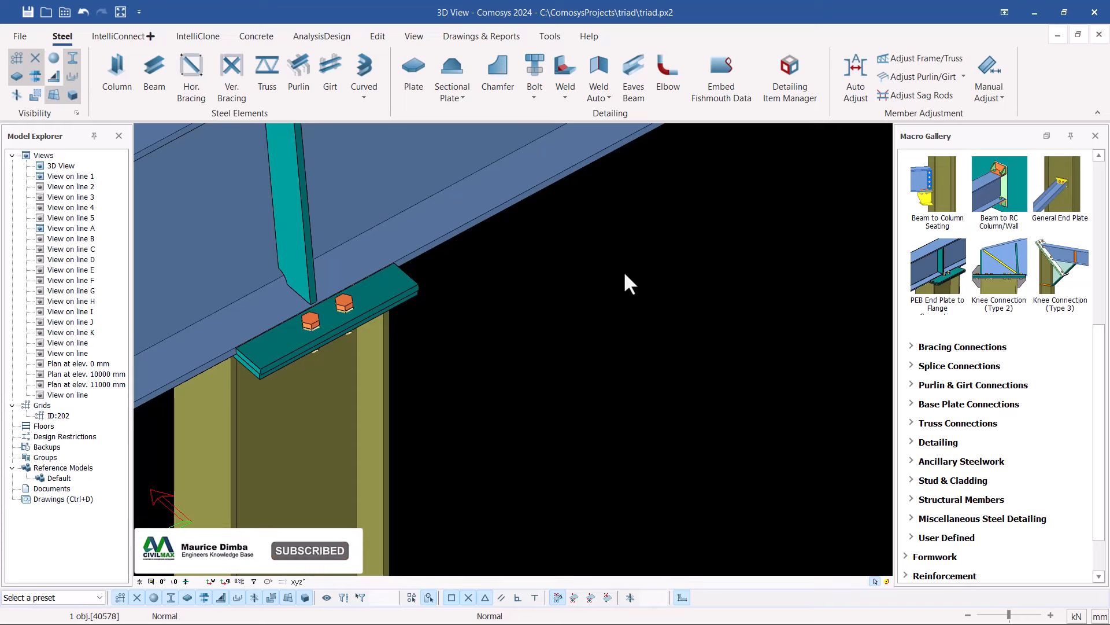
# Step: Load the Gable col_con_01 macro preset into the properties of the gable column connection
pyautogui.hotkey('alt', 'Return')
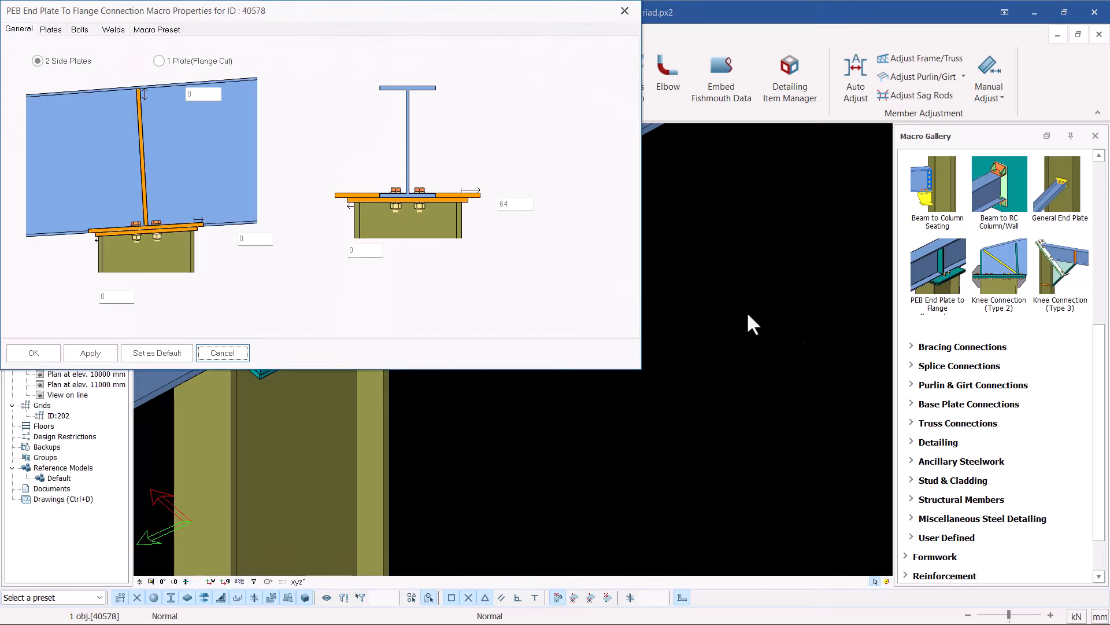
pyautogui.moveTo(245, 12); pyautogui.dragTo(764, 68)
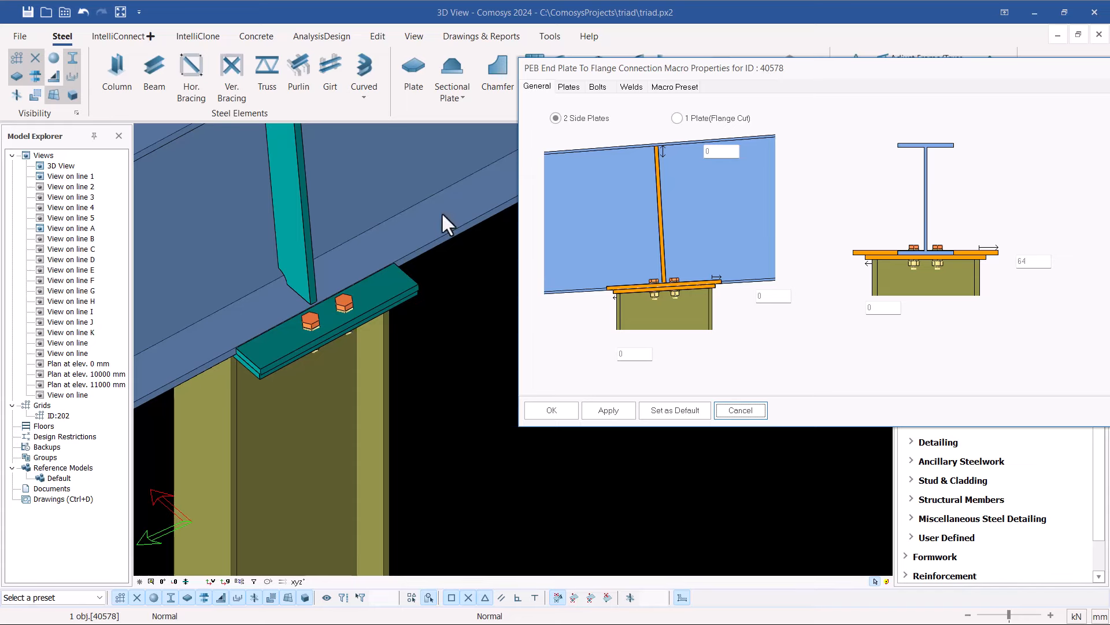
pyautogui.click(687, 88)
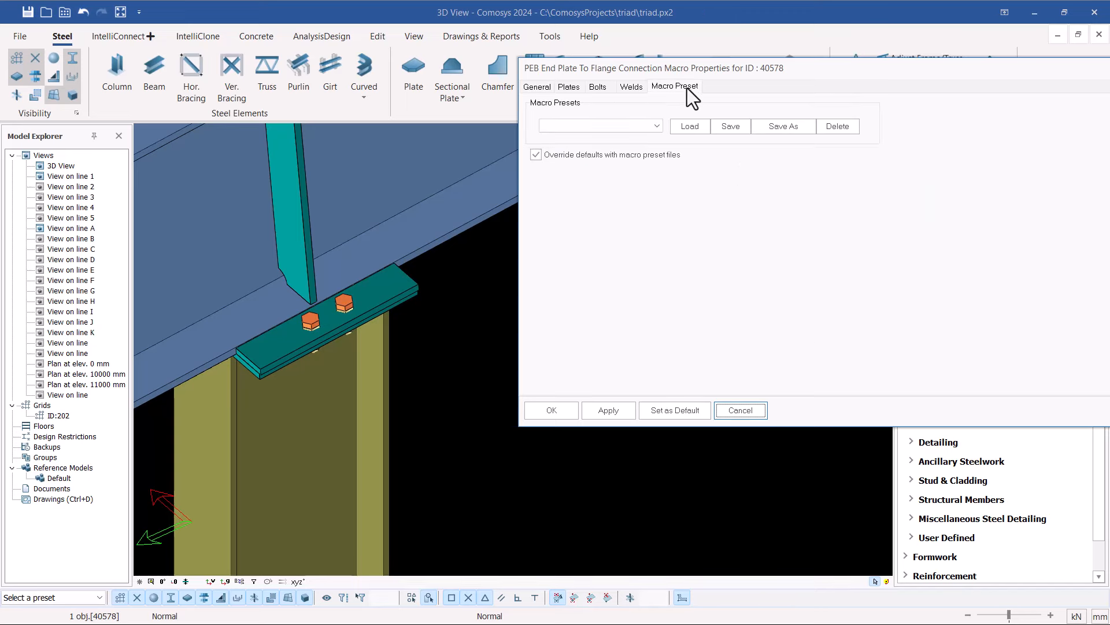
pyautogui.click(658, 127)
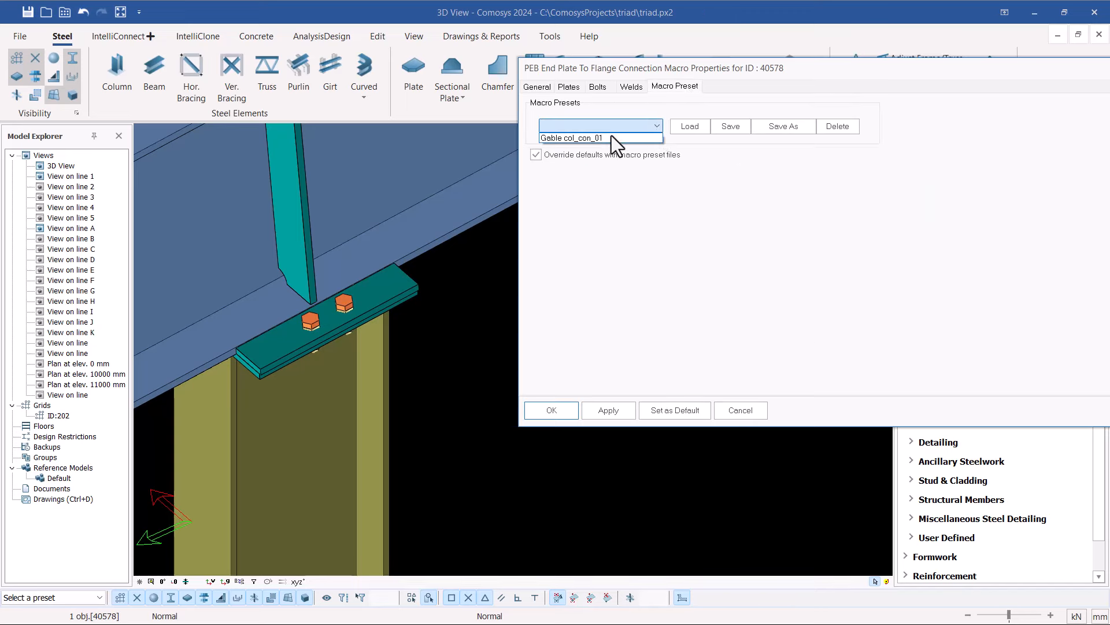
pyautogui.click(594, 140)
pyautogui.click(595, 139)
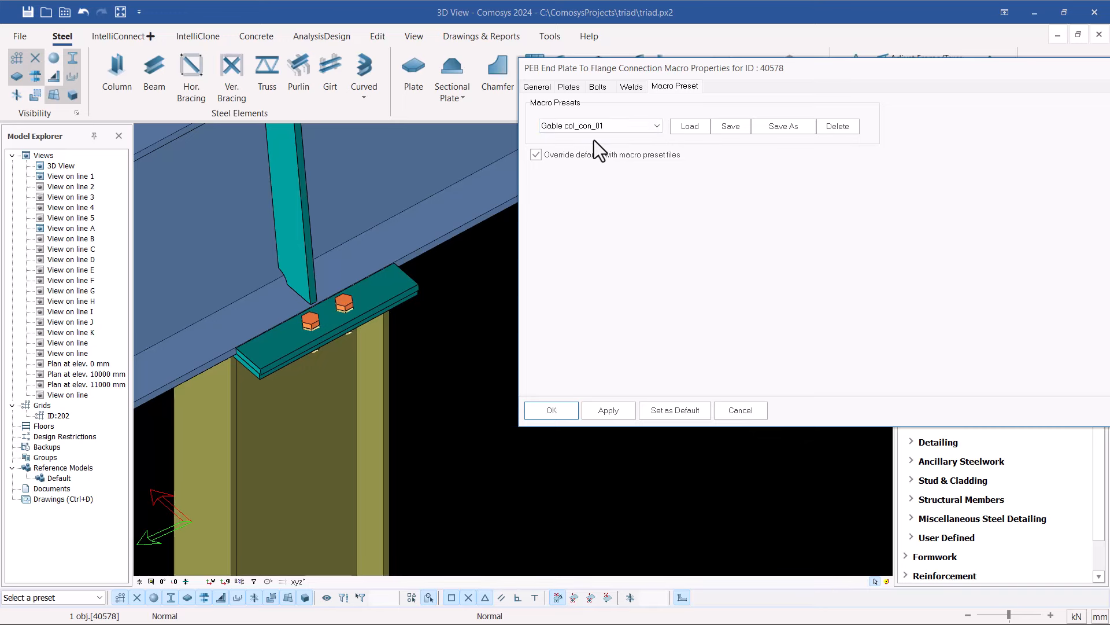
pyautogui.click(690, 127)
# Step: Review the general, plate, bolt and weld settings of the connection with the preset loaded
pyautogui.click(533, 87)
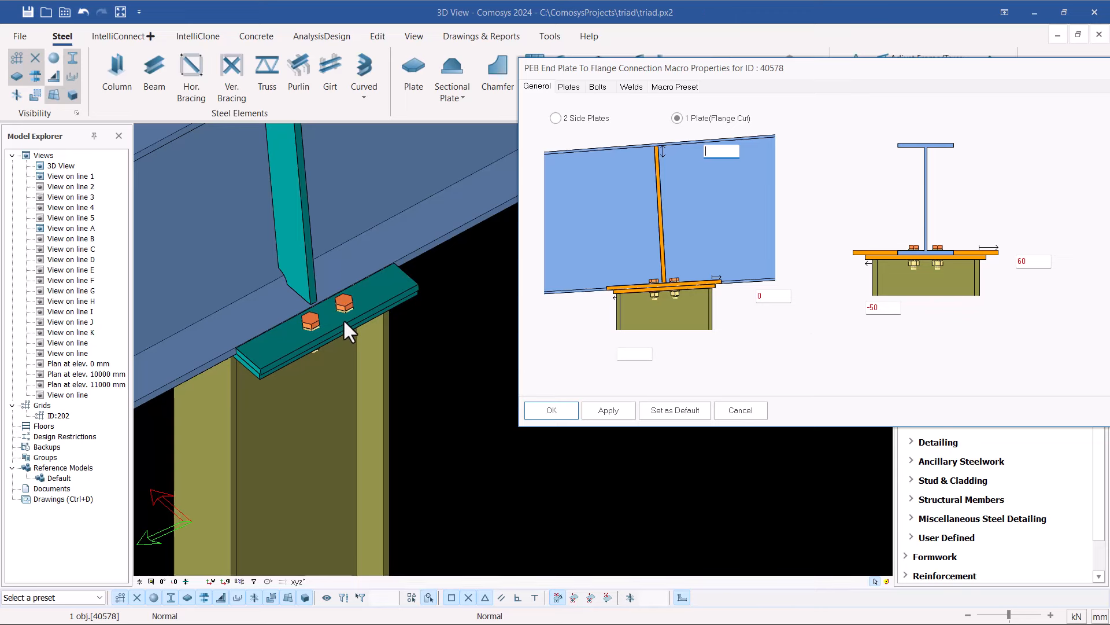
pyautogui.click(569, 87)
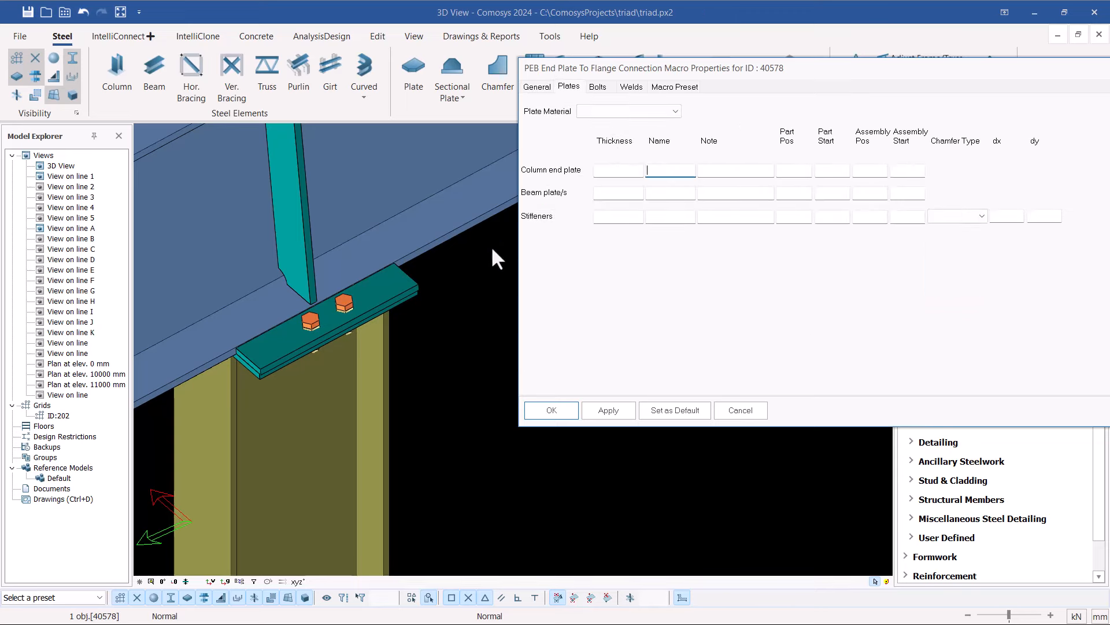
pyautogui.moveTo(701, 62); pyautogui.dragTo(591, 63)
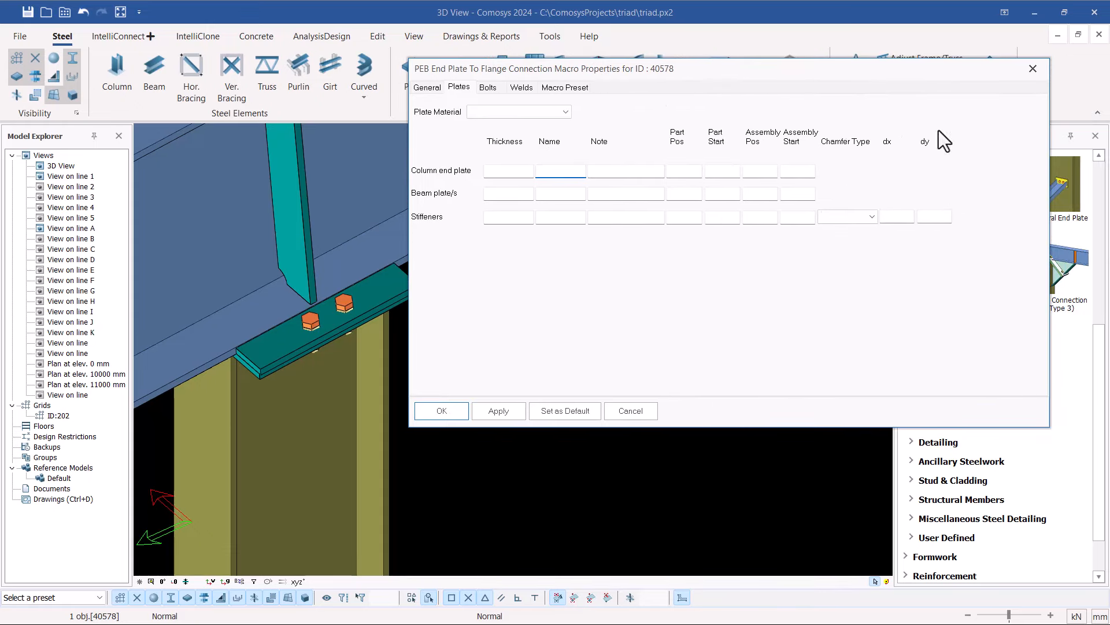
pyautogui.click(488, 87)
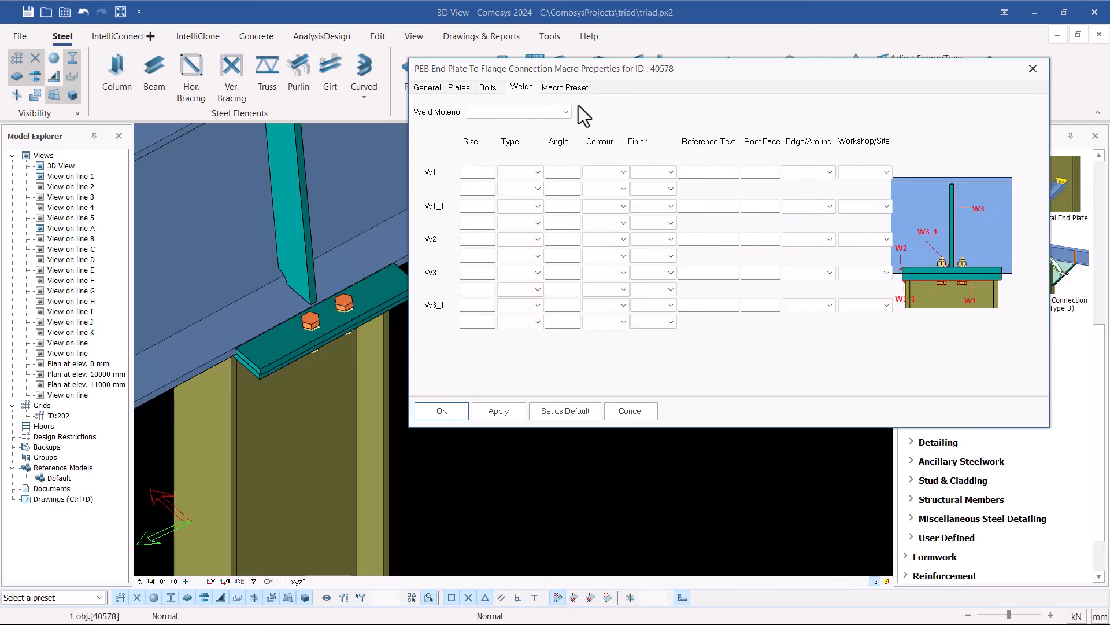
# Step: Try applying the reloaded Gable col_con_01 preset to the gable column connection, and undo the change
pyautogui.click(567, 88)
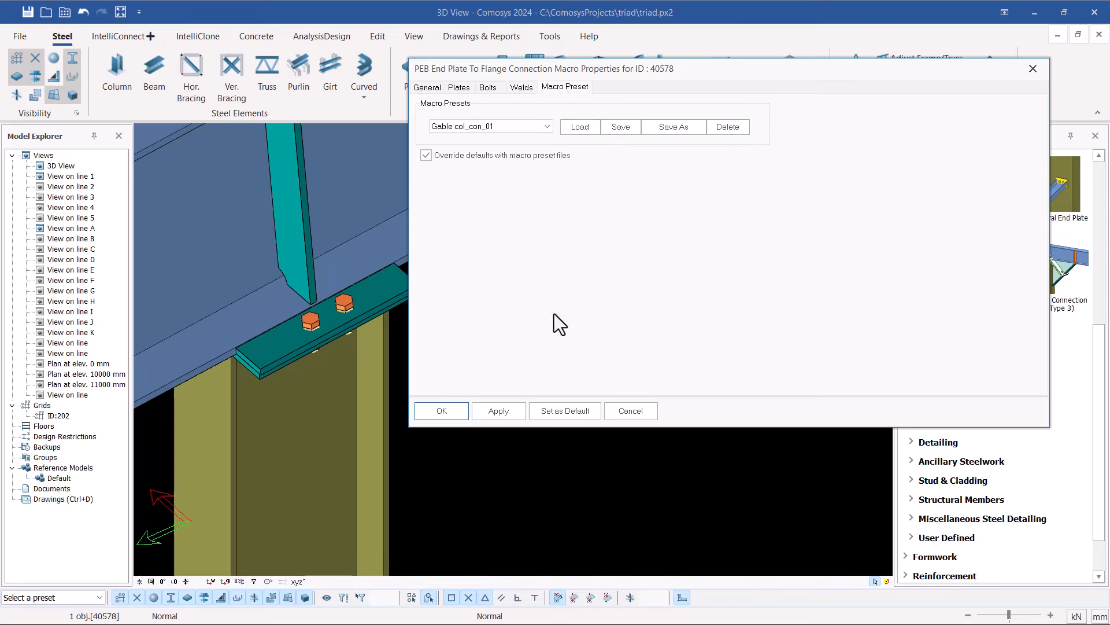
pyautogui.click(581, 128)
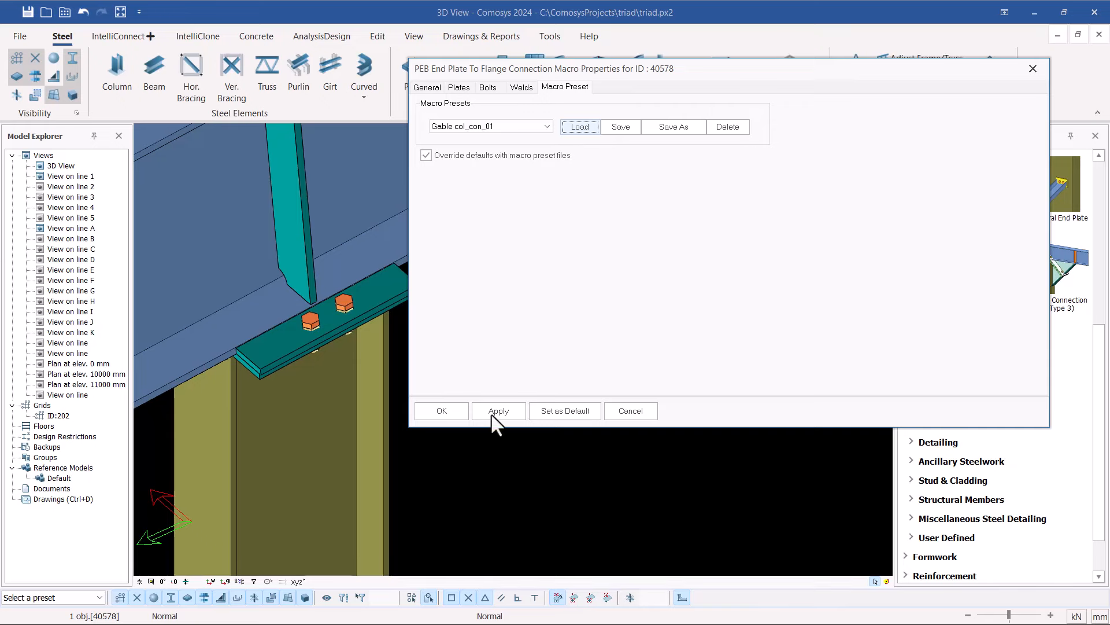
pyautogui.click(461, 412)
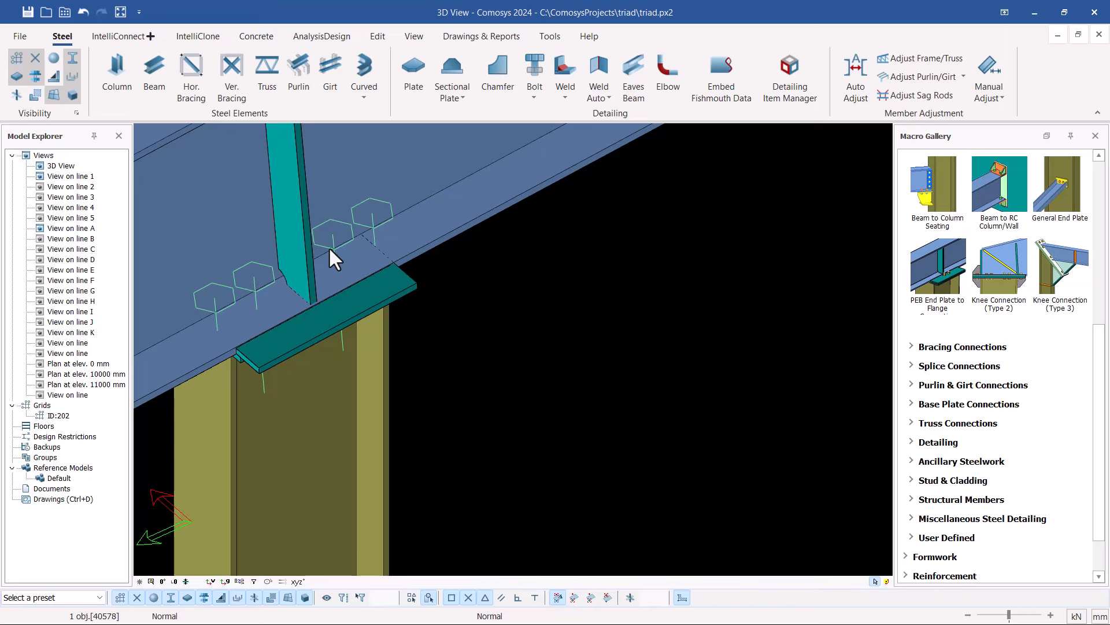
pyautogui.click(84, 13)
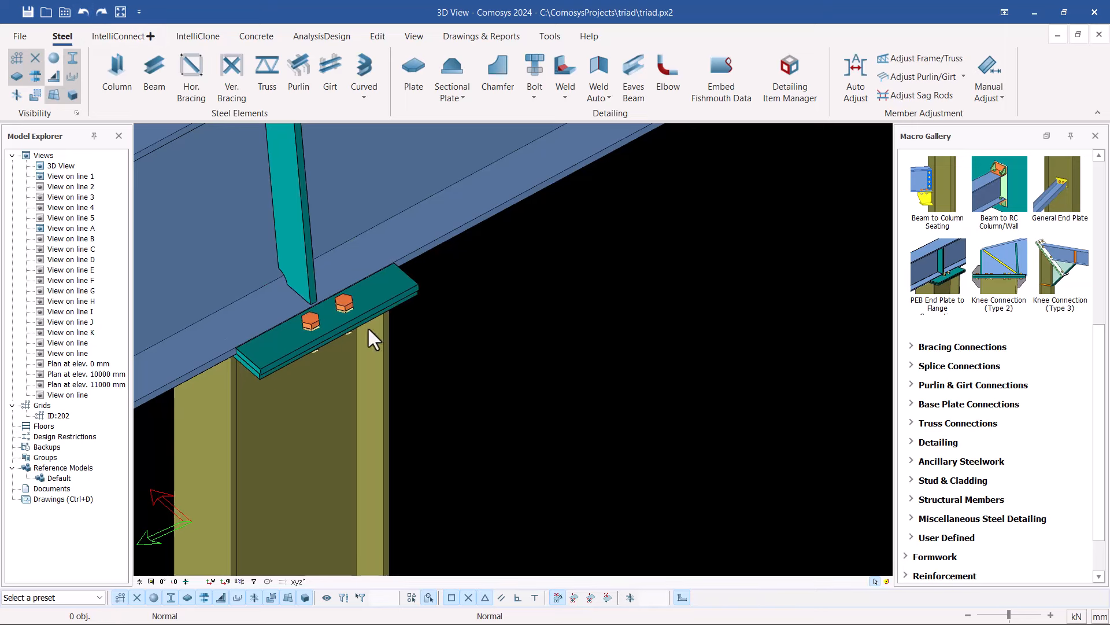
# Step: Examine how the bolts pass through the stacked end plates at the gable column top
pyautogui.scroll(4, 339, 327)
pyautogui.click(353, 270)
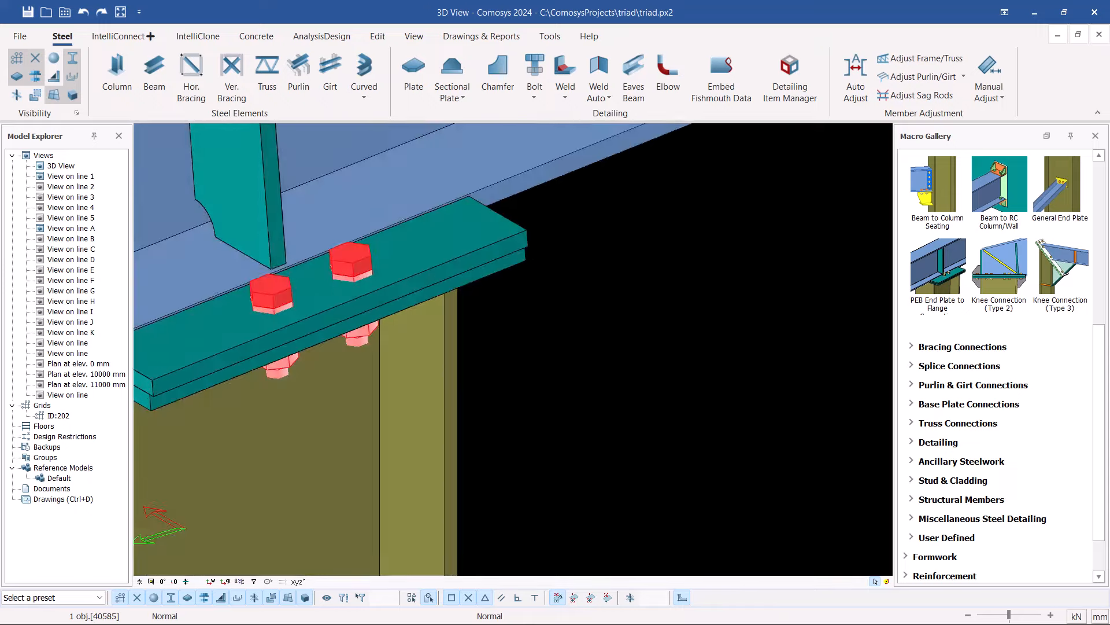
pyautogui.moveTo(352, 271)
pyautogui.mouseDown(button='middle')
pyautogui.moveTo(358, 179)
pyautogui.moveTo(370, 243)
pyautogui.moveTo(356, 264)
pyautogui.mouseUp(button='middle')
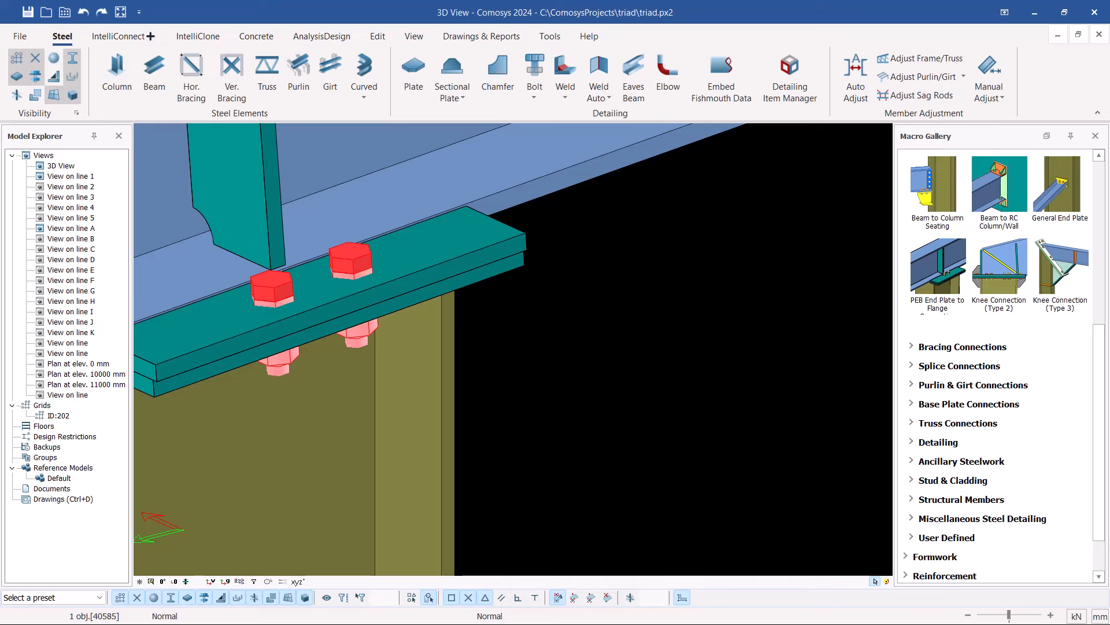
pyautogui.press('Return')
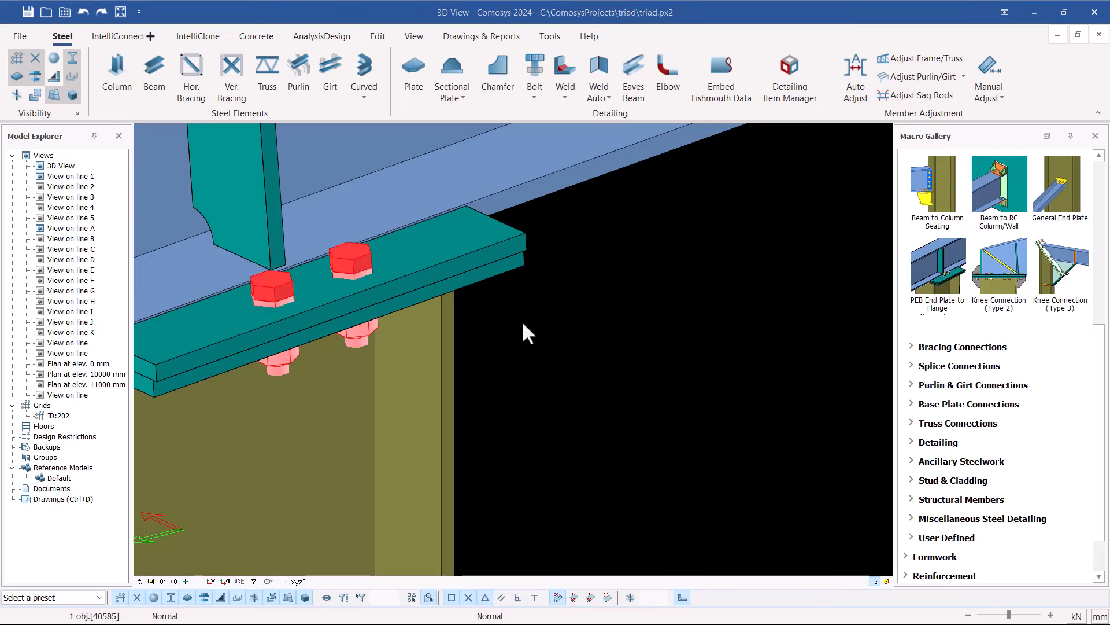
pyautogui.click(731, 147)
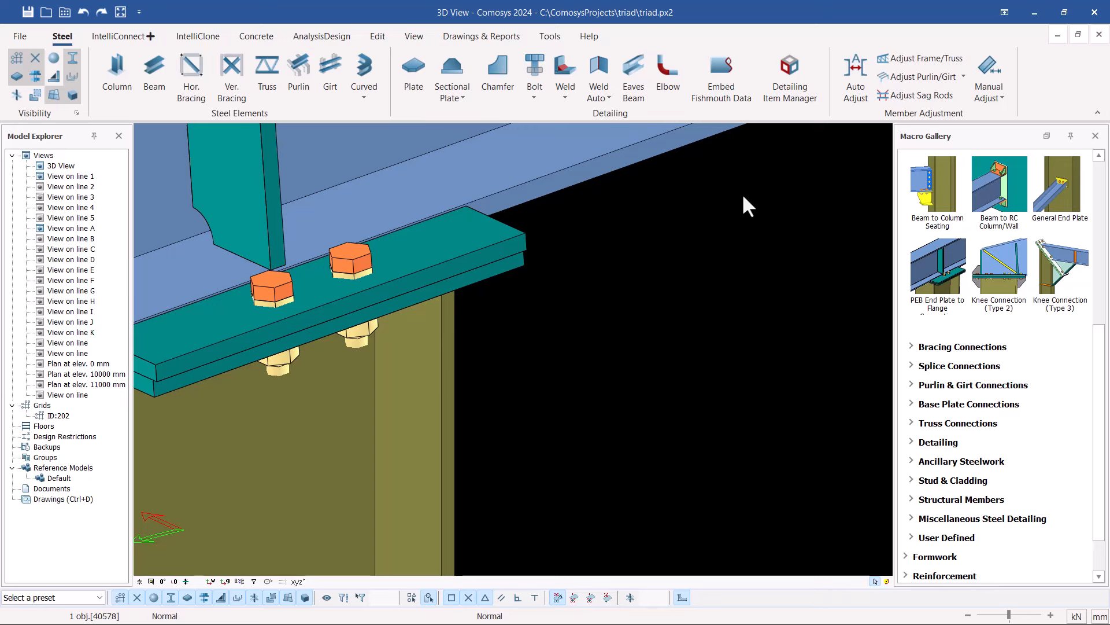
# Step: Reopen the end plate connection's properties and review its bolt, plate and general settings
pyautogui.press('Return')
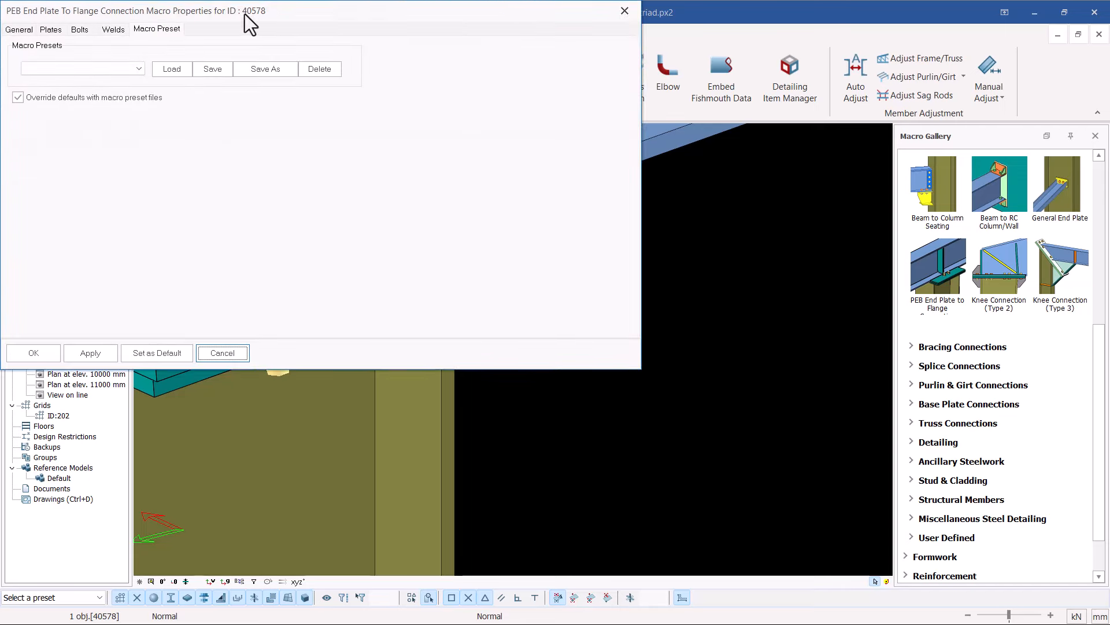
pyautogui.moveTo(245, 16); pyautogui.dragTo(764, 96)
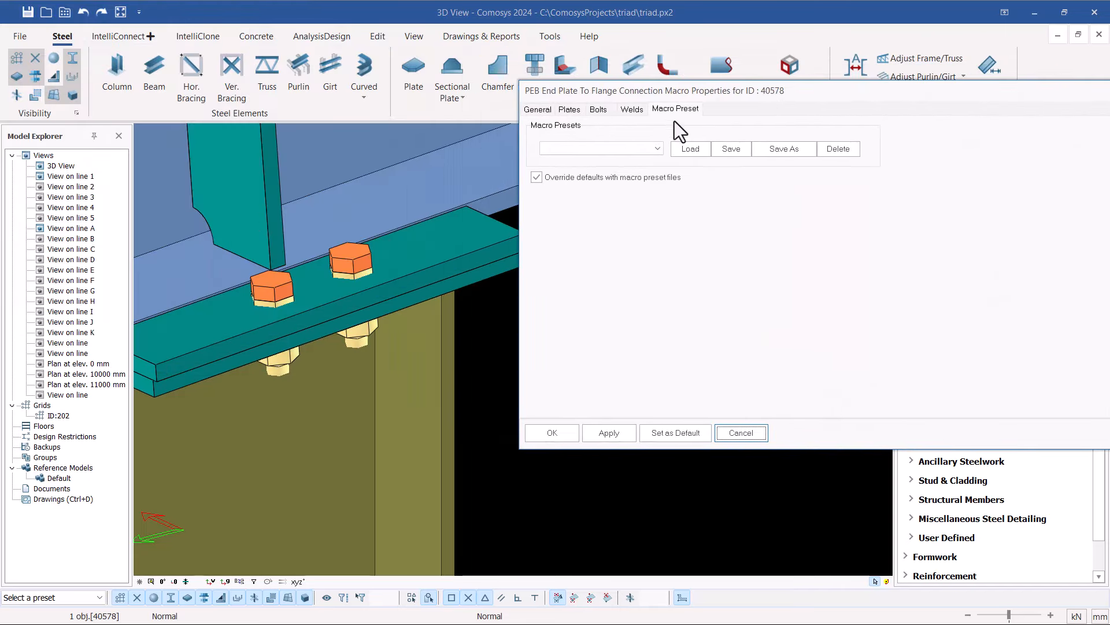
pyautogui.click(599, 110)
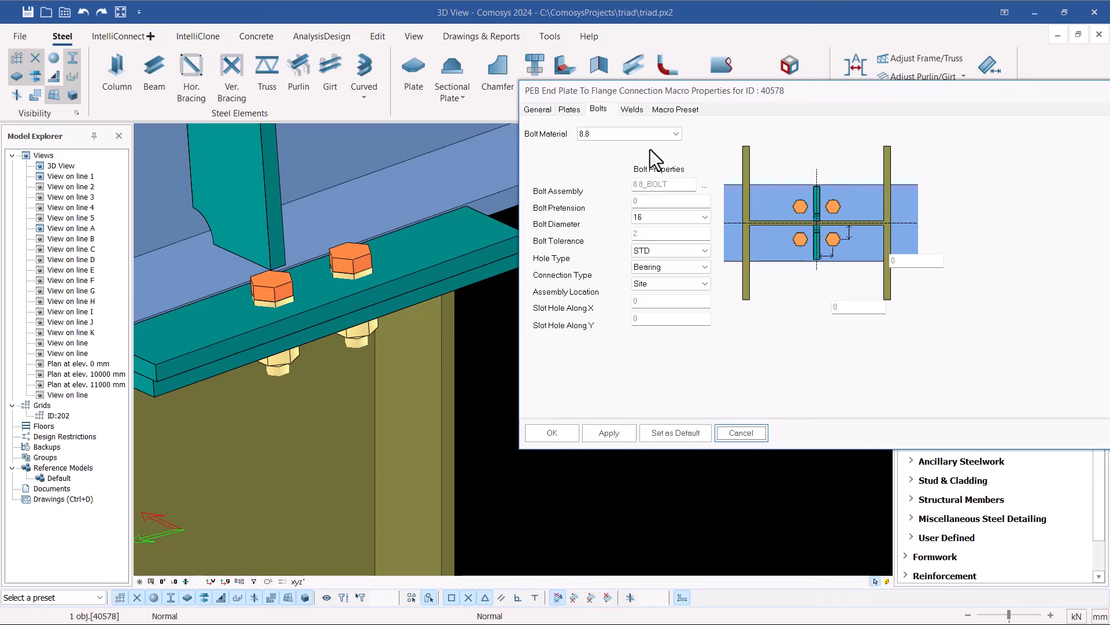
pyautogui.click(567, 110)
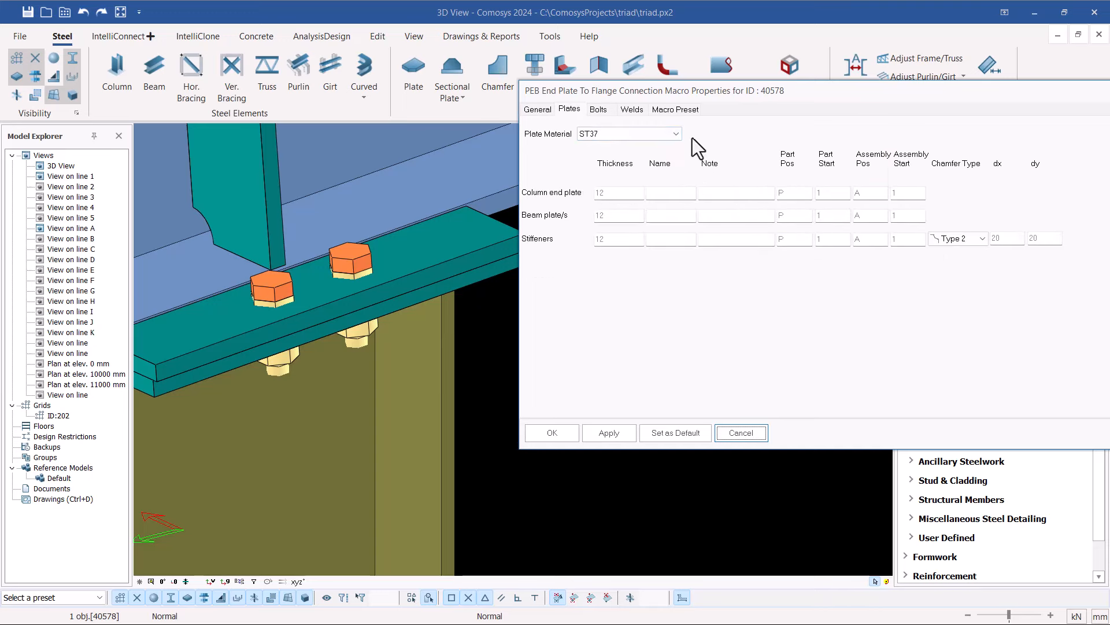
pyautogui.click(601, 109)
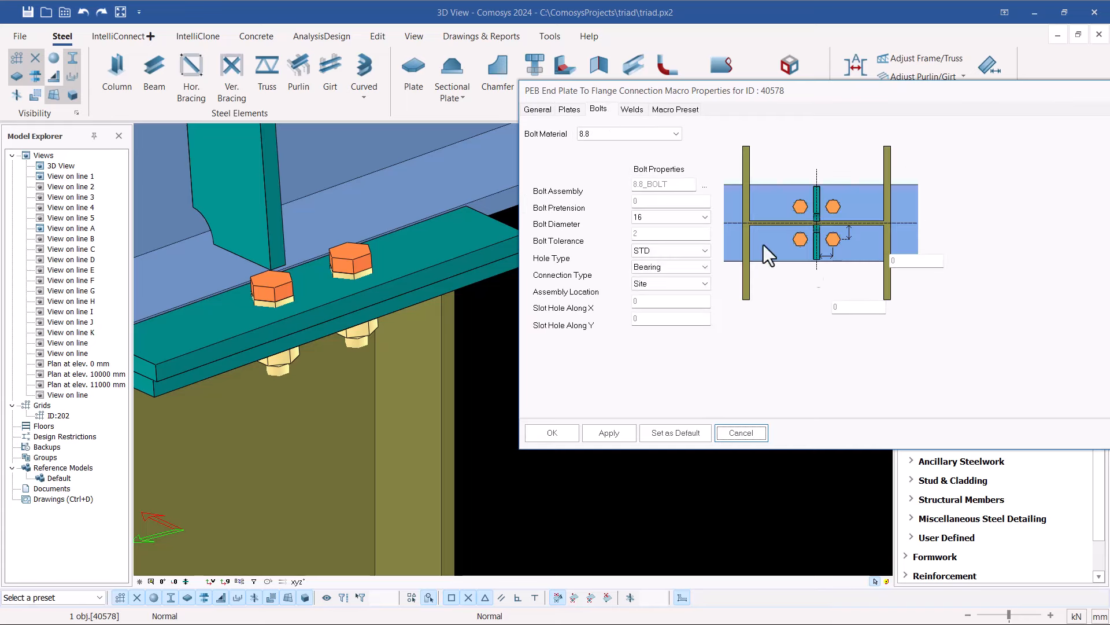
pyautogui.click(532, 112)
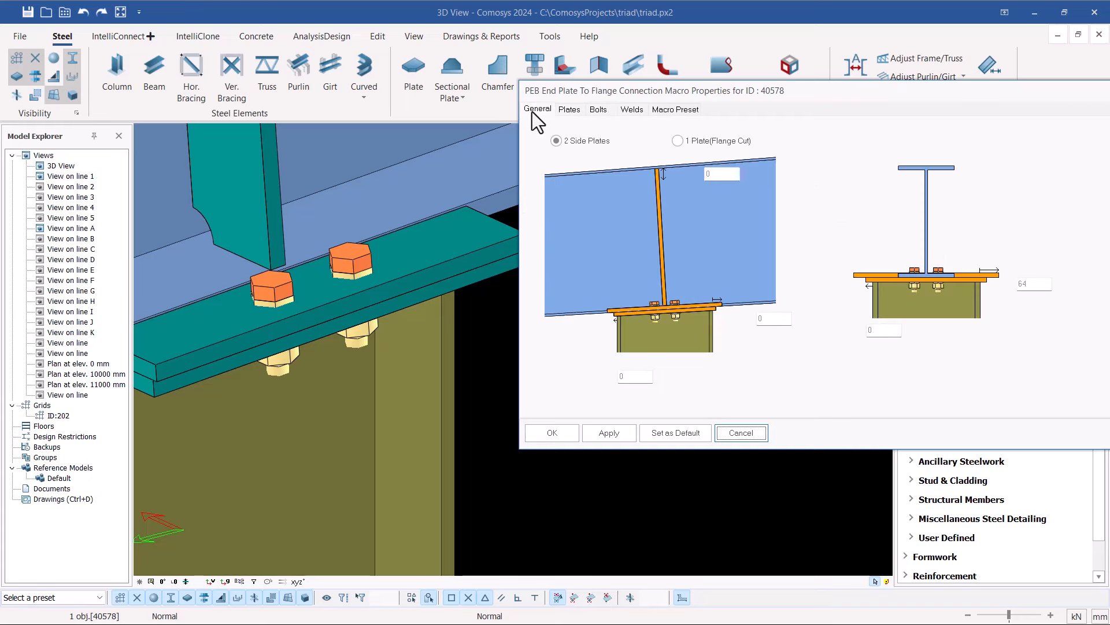
pyautogui.click(614, 434)
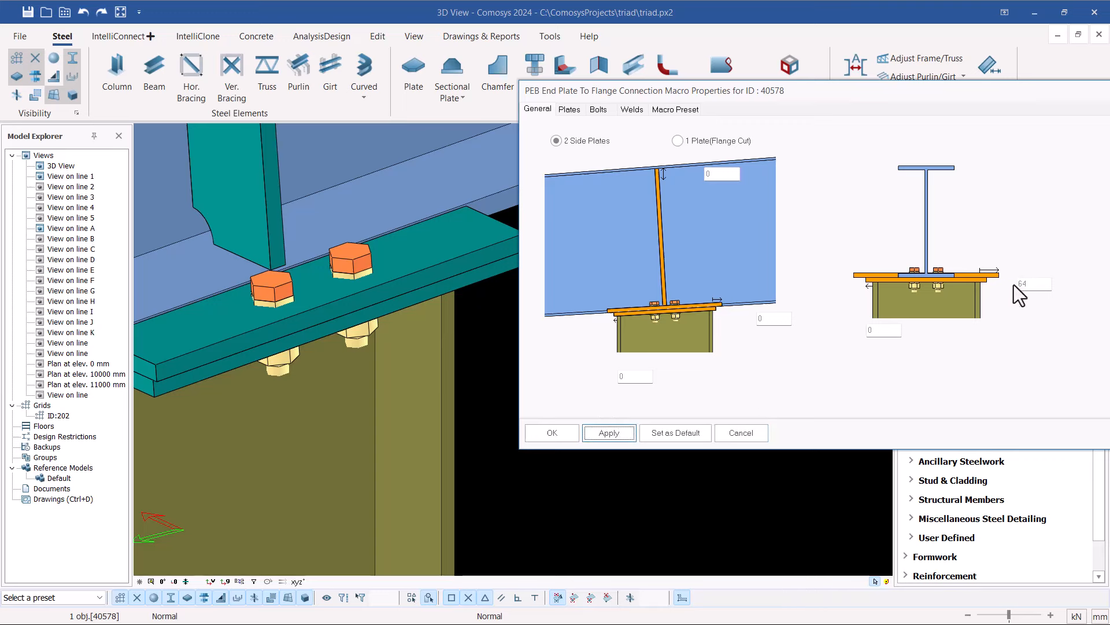